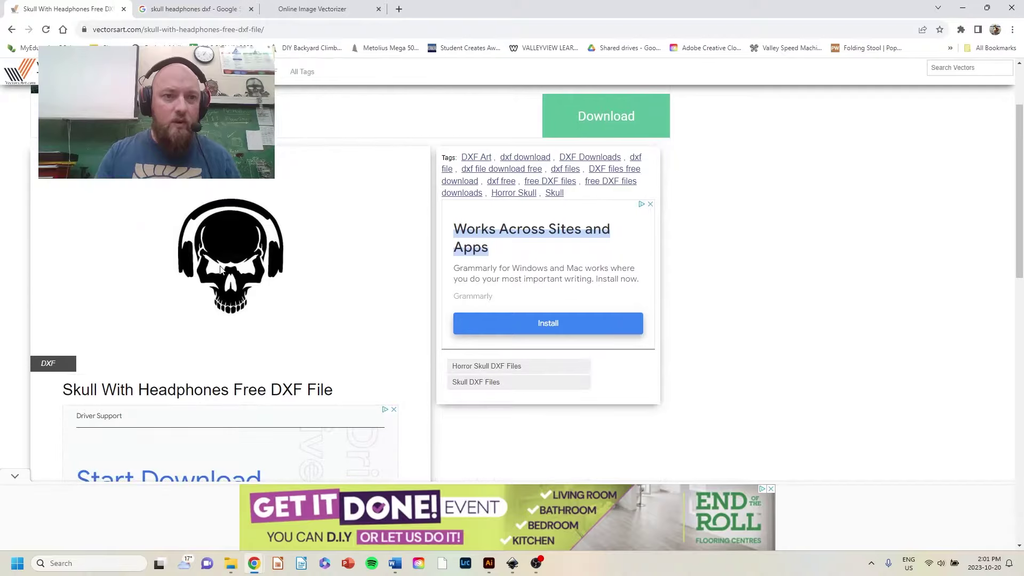
Step: Review the Google image search results for skull headphones dxf
{"action": "left_click", "coordinate": [173, 10]}
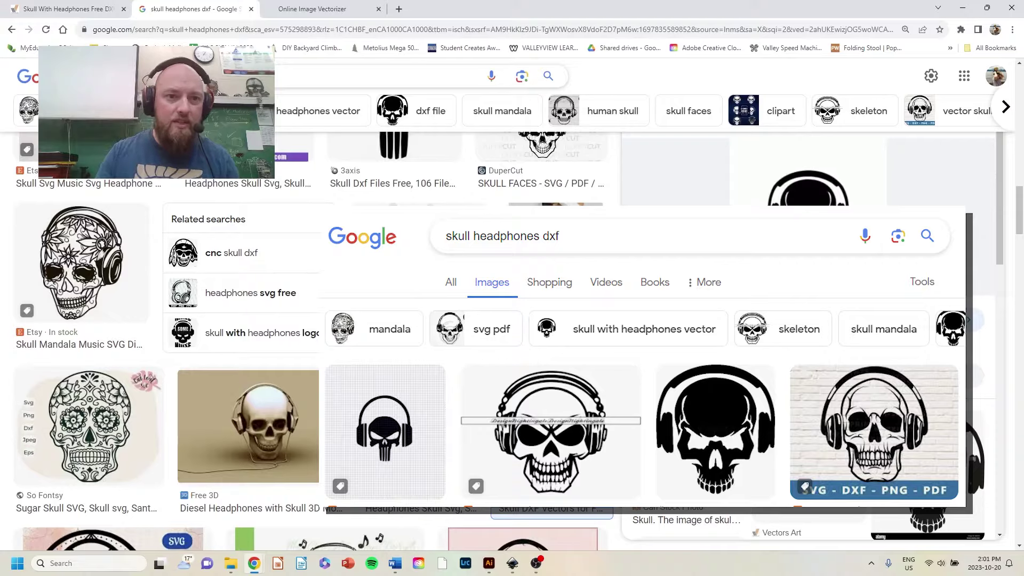
{"action": "left_click", "coordinate": [176, 76]}
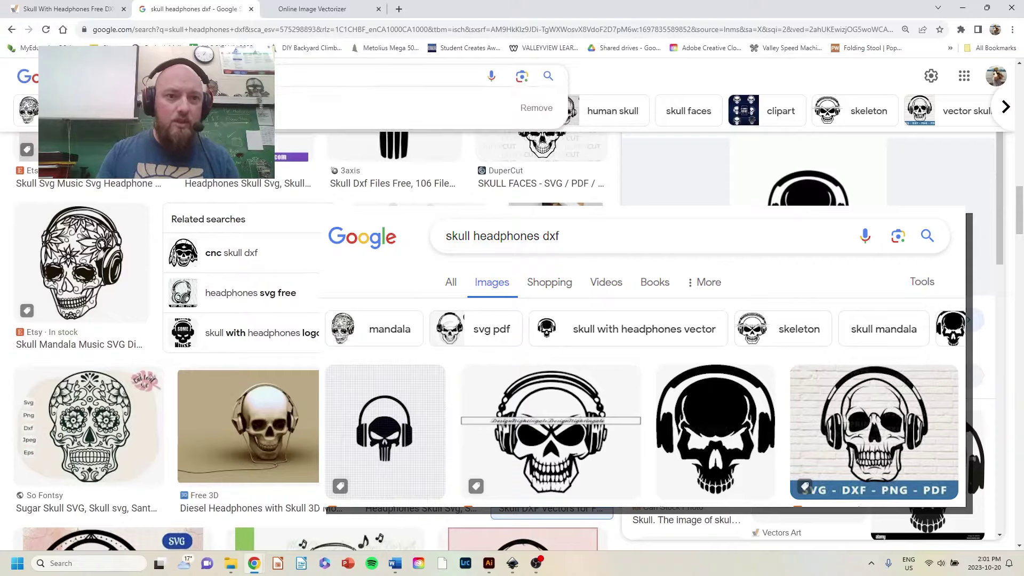
{"action": "left_click", "coordinate": [8, 205]}
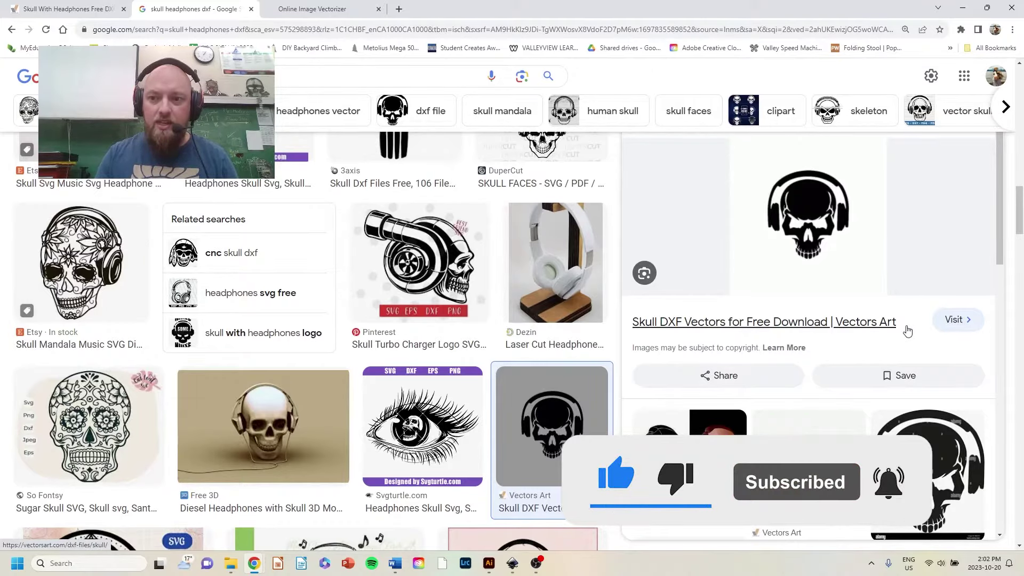
Step: Return to the Skull With Headphones Free DXF File page and look over its preview and download options
{"action": "left_click", "coordinate": [100, 9]}
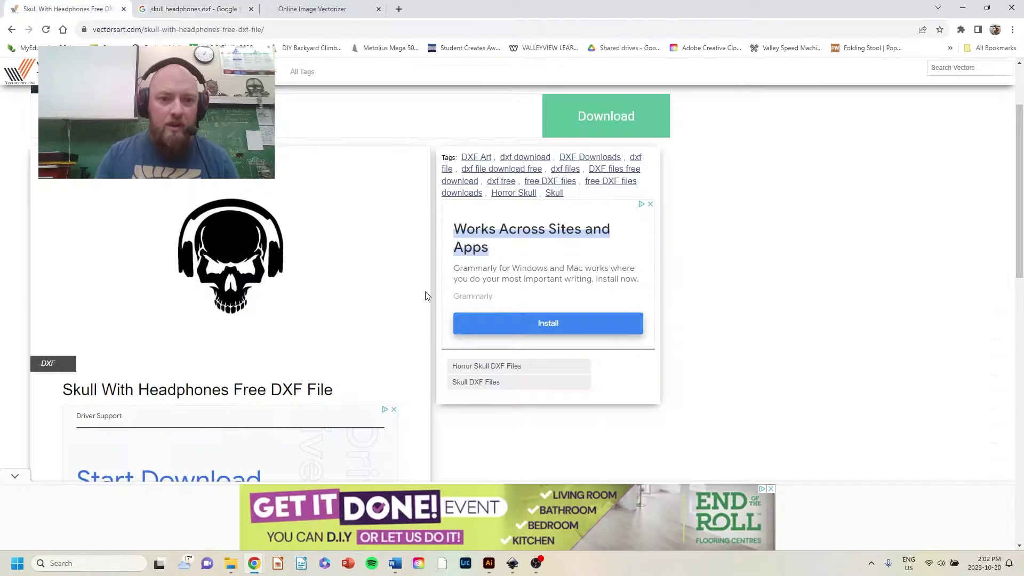
{"action": "scroll", "coordinate": [113, 354], "scroll_direction": "down", "scroll_amount": 4}
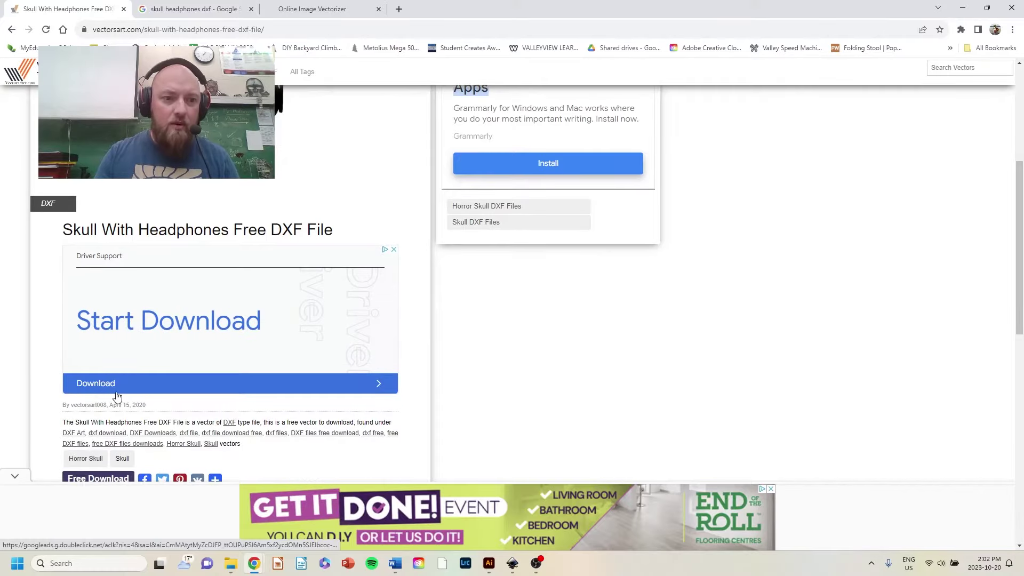
{"action": "scroll", "coordinate": [370, 370], "scroll_direction": "up", "scroll_amount": 5}
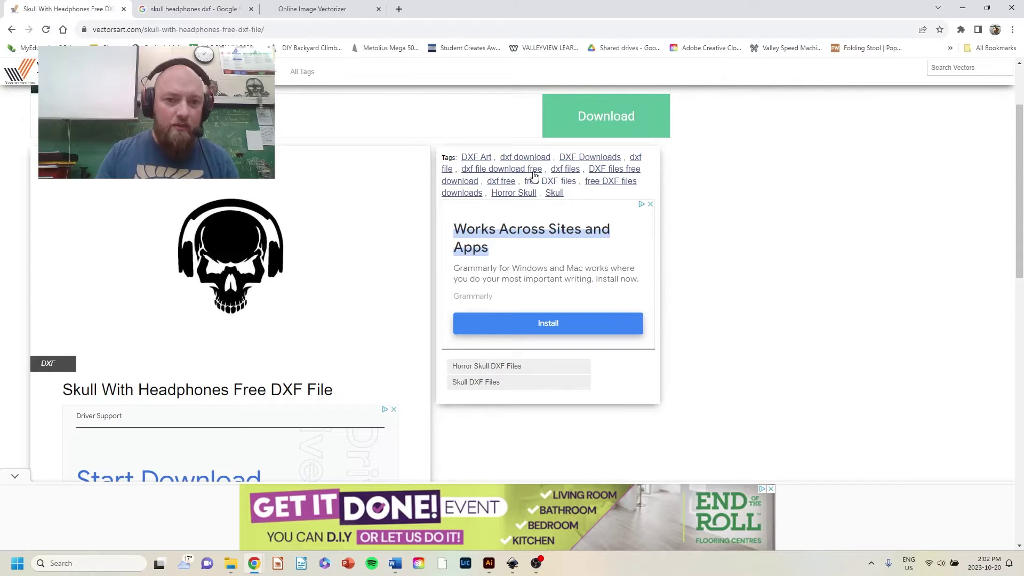
Step: Switch to the Downloads folder in File Explorer and open vectorsart_20427.dxf with Inkscape, importing it at manual scale 1.0
{"action": "key", "text": "alt+Tab"}
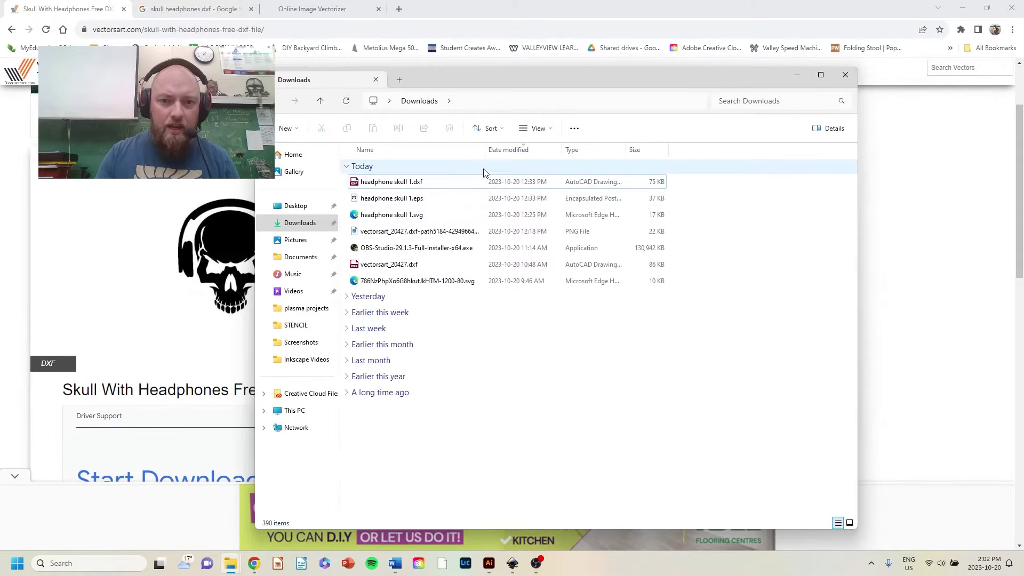
{"action": "double_click", "coordinate": [485, 152]}
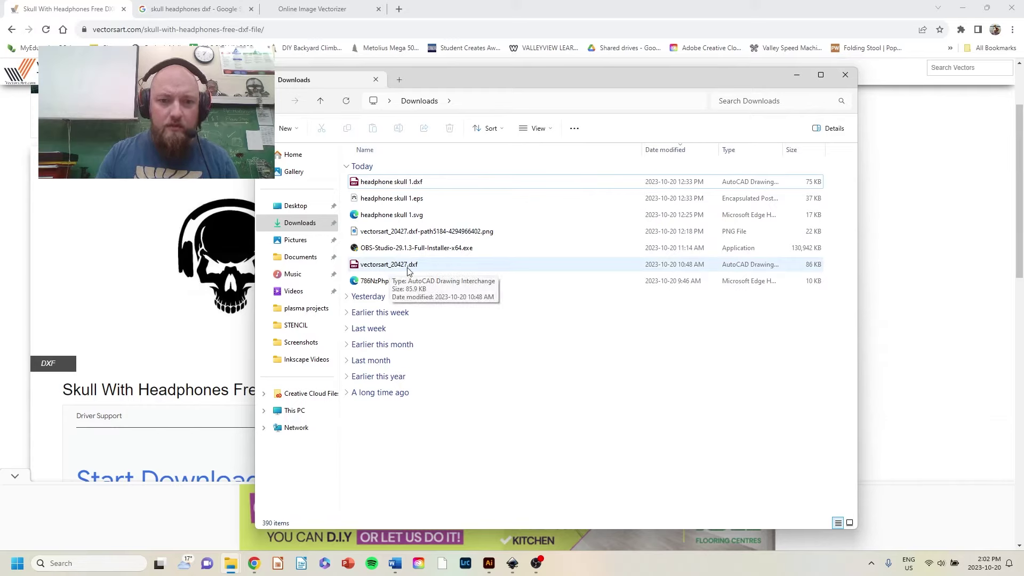
{"action": "right_click", "coordinate": [408, 271]}
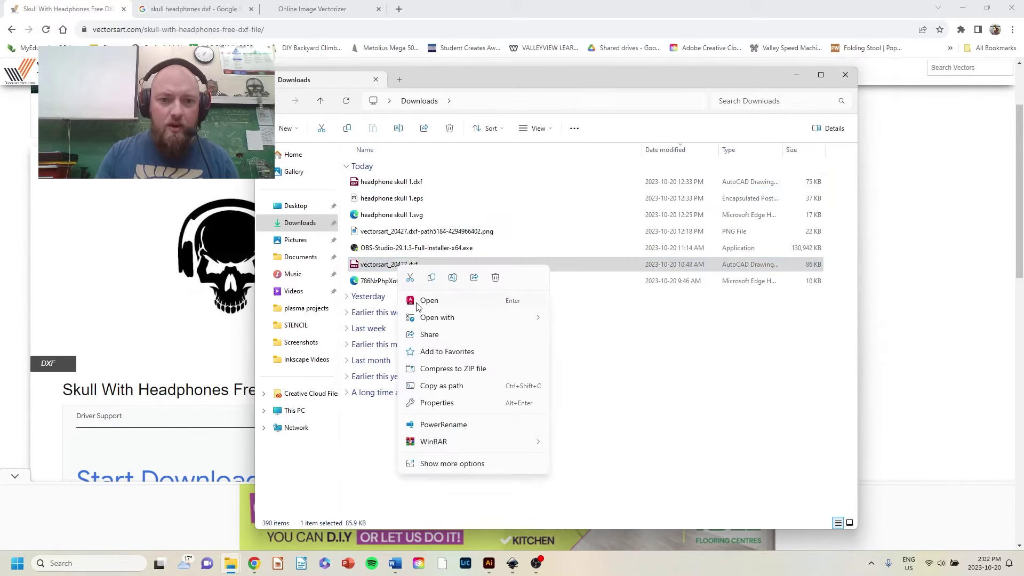
{"action": "mouse_move", "coordinate": [418, 320]}
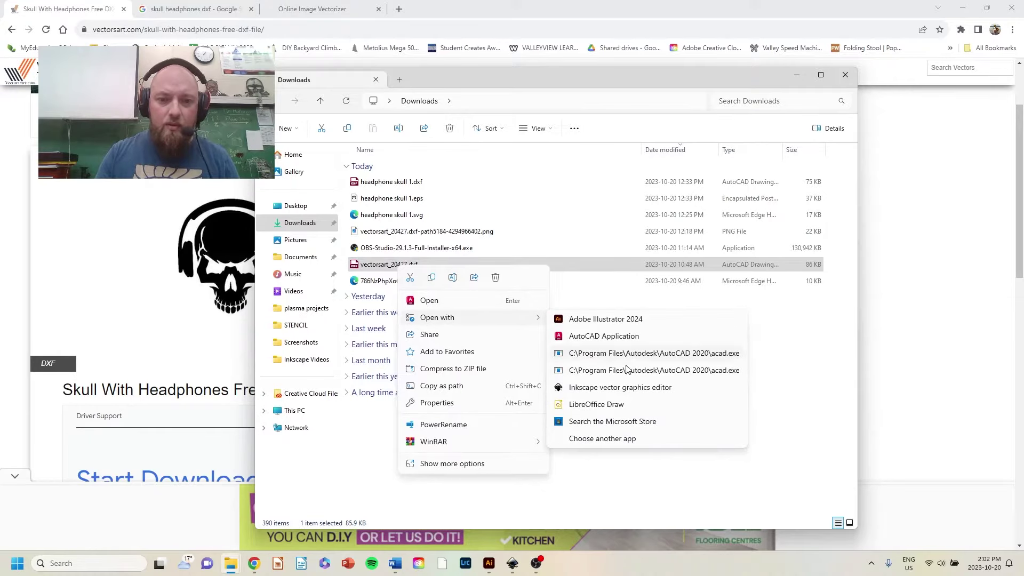
{"action": "left_click", "coordinate": [618, 388]}
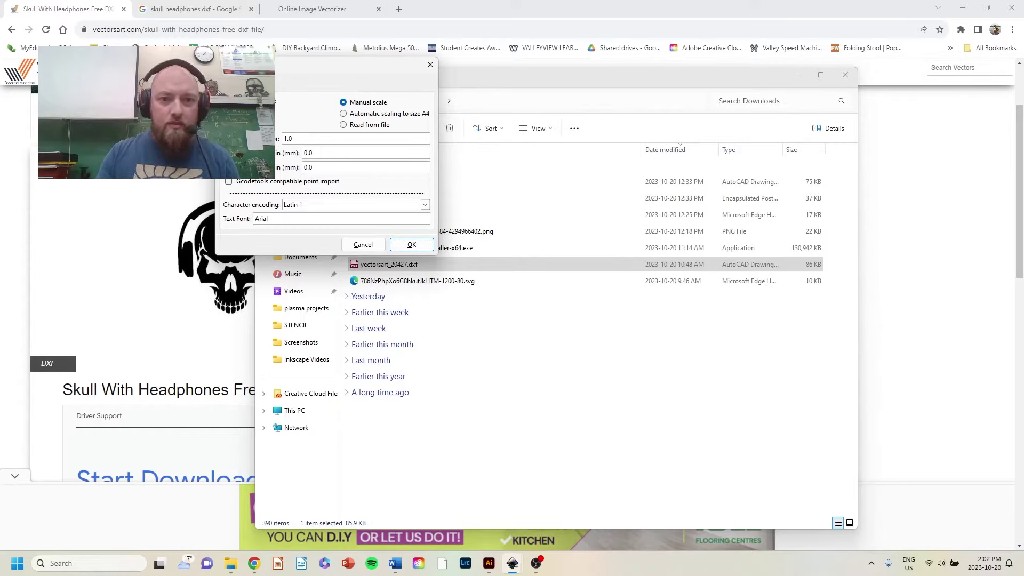
{"action": "left_click", "coordinate": [412, 244]}
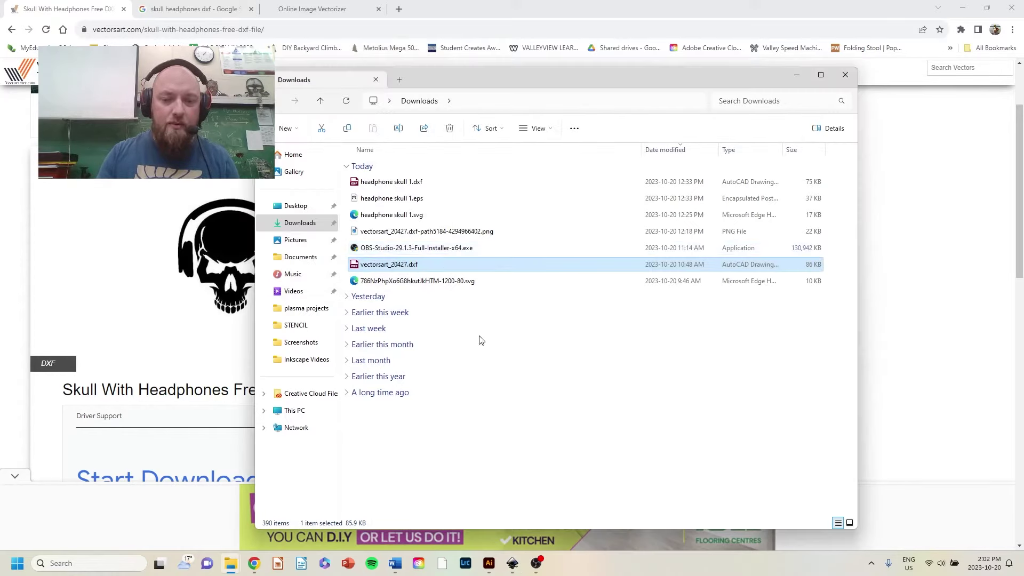
{"action": "left_click", "coordinate": [309, 8]}
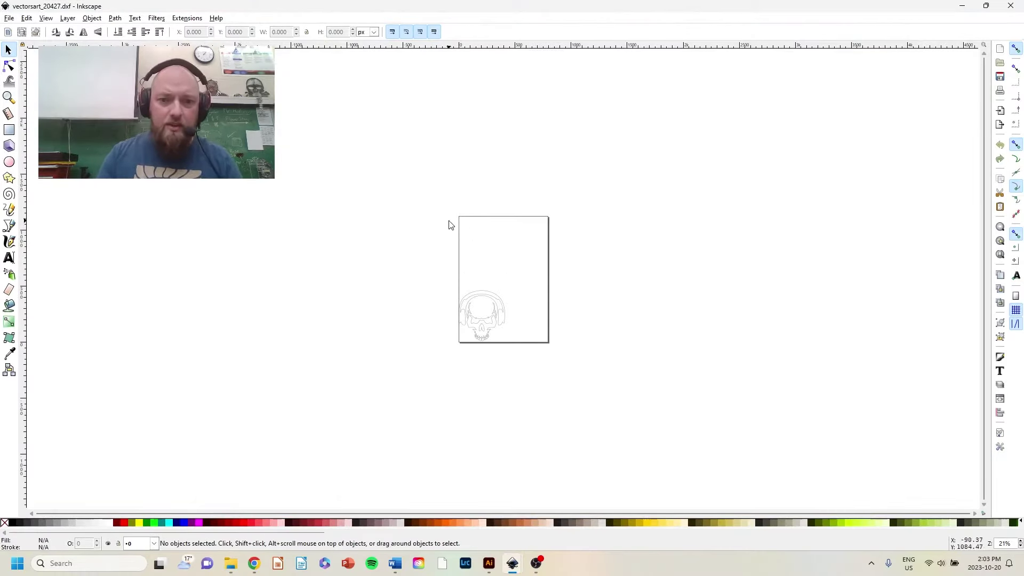
Step: Examine the imported skull-with-headphones outline both close up and as a whole on the page
{"action": "scroll", "coordinate": [481, 312], "scroll_direction": "up", "scroll_amount": 6, "text": "ctrl"}
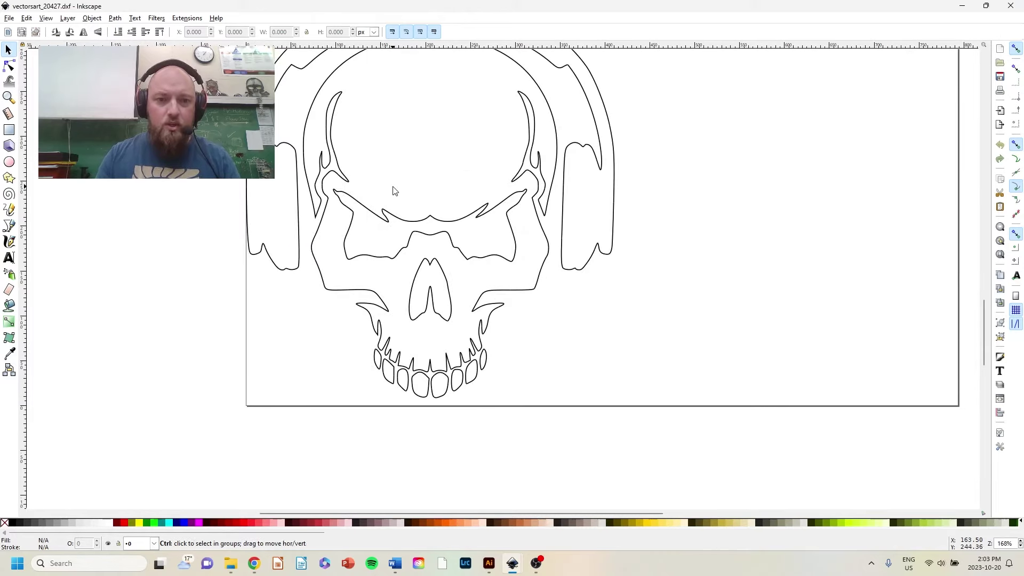
{"action": "scroll", "coordinate": [402, 194], "scroll_direction": "down", "scroll_amount": 3, "text": "ctrl"}
{"action": "scroll", "coordinate": [393, 190], "scroll_direction": "up", "scroll_amount": 1, "text": "ctrl"}
{"action": "scroll", "coordinate": [393, 192], "scroll_direction": "up", "scroll_amount": 2, "text": "ctrl"}
{"action": "scroll", "coordinate": [393, 192], "scroll_direction": "down", "scroll_amount": 2, "text": "ctrl"}
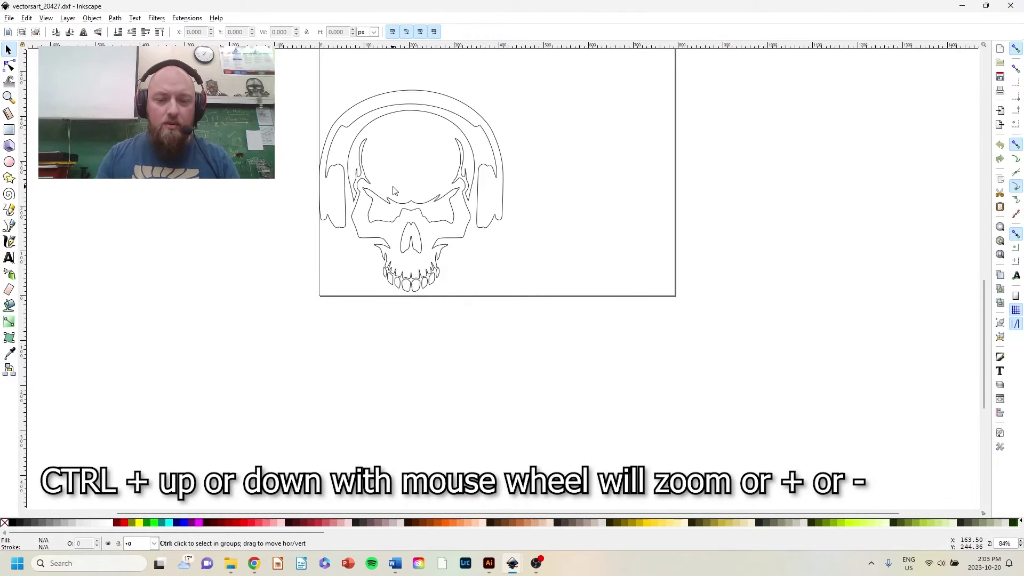
{"action": "scroll", "coordinate": [413, 208], "scroll_direction": "up", "scroll_amount": 2}
{"action": "scroll", "coordinate": [415, 212], "scroll_direction": "up", "scroll_amount": 2, "text": "ctrl"}
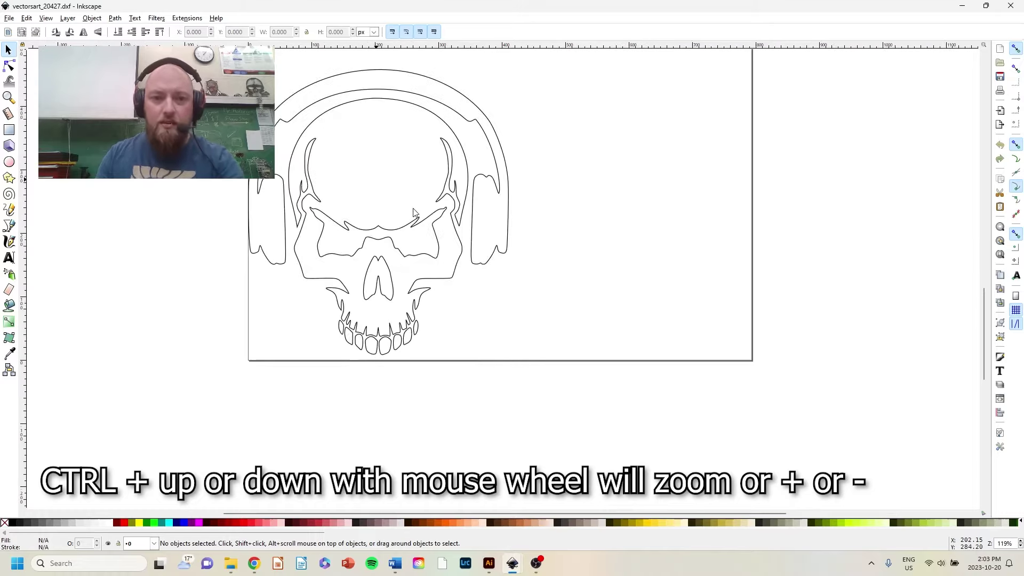
{"action": "scroll", "coordinate": [443, 219], "scroll_direction": "down", "scroll_amount": 2, "text": "ctrl"}
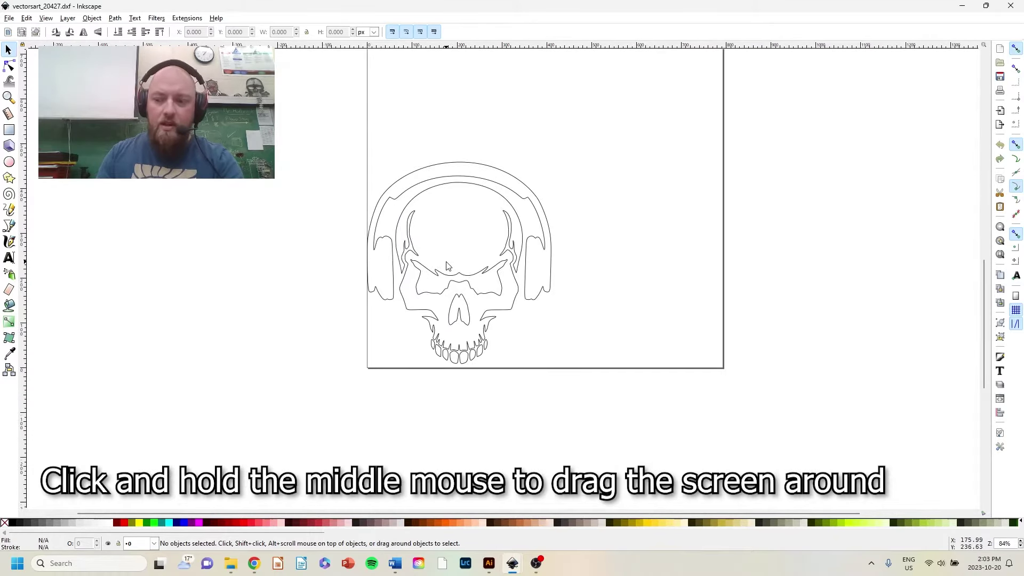
{"action": "mouse_move", "coordinate": [456, 261]}
{"action": "left_mouse_down"}
{"action": "mouse_move", "coordinate": [499, 265]}
{"action": "mouse_move", "coordinate": [343, 236]}
{"action": "mouse_move", "coordinate": [427, 192]}
{"action": "mouse_move", "coordinate": [389, 273]}
{"action": "left_mouse_up"}
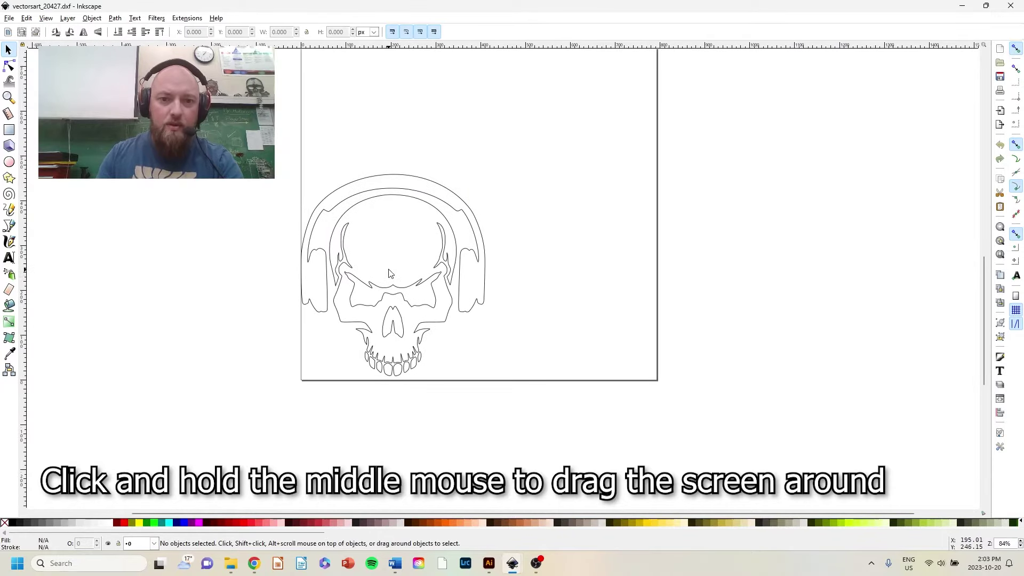
{"action": "right_click", "coordinate": [394, 263]}
{"action": "left_click", "coordinate": [373, 245]}
{"action": "right_click", "coordinate": [364, 150]}
{"action": "left_click", "coordinate": [604, 262]}
{"action": "scroll", "coordinate": [398, 258], "scroll_direction": "up", "scroll_amount": 1}
{"action": "scroll", "coordinate": [398, 263], "scroll_direction": "up", "scroll_amount": 1}
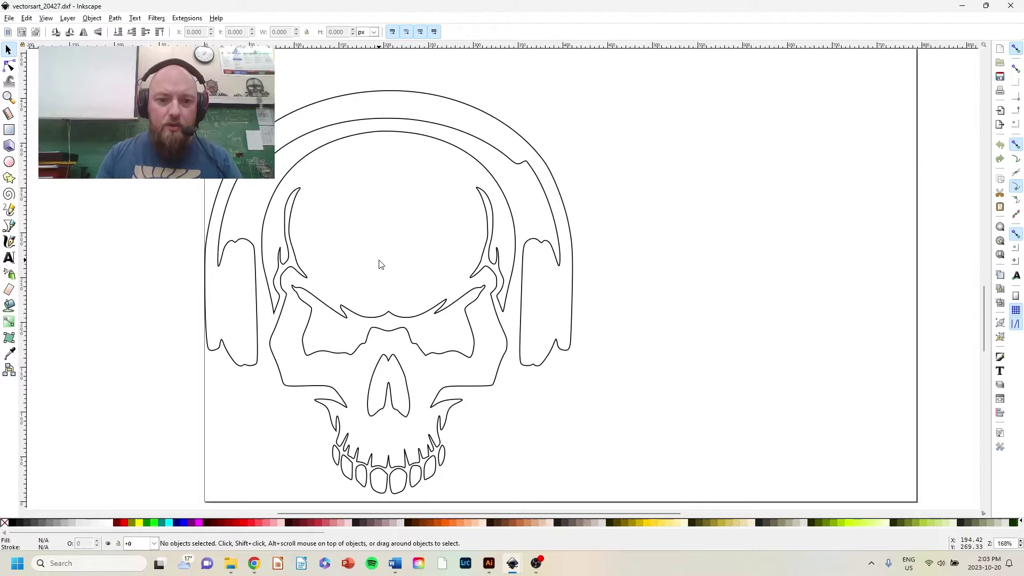
{"action": "left_click_drag", "start_coordinate": [380, 265], "coordinate": [498, 258]}
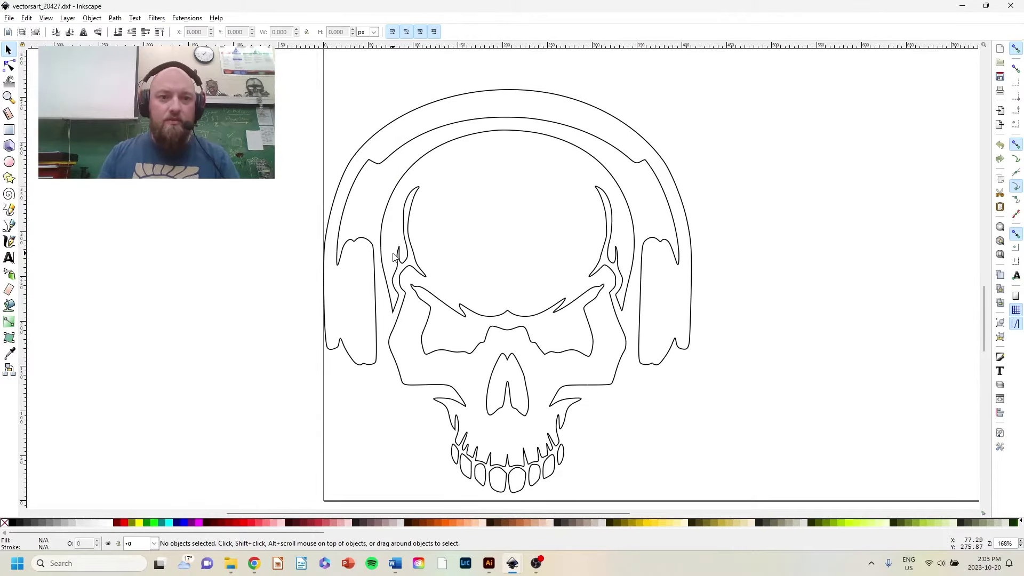
{"action": "mouse_move", "coordinate": [538, 570]}
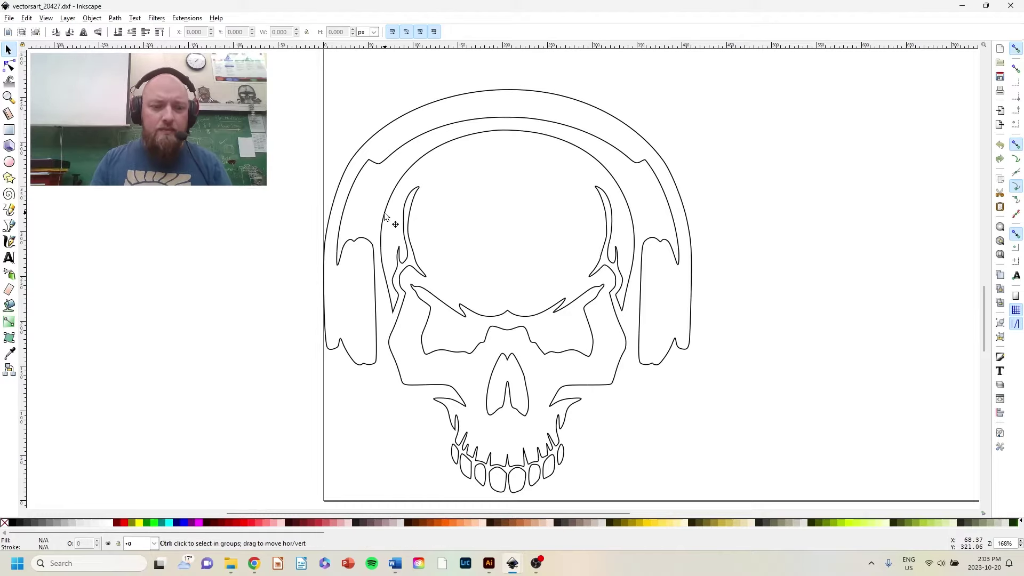
Step: Pick the upper-left curve segment of the cranium outline for node editing and select all its nodes
{"action": "scroll", "coordinate": [388, 219], "scroll_direction": "up", "scroll_amount": 3}
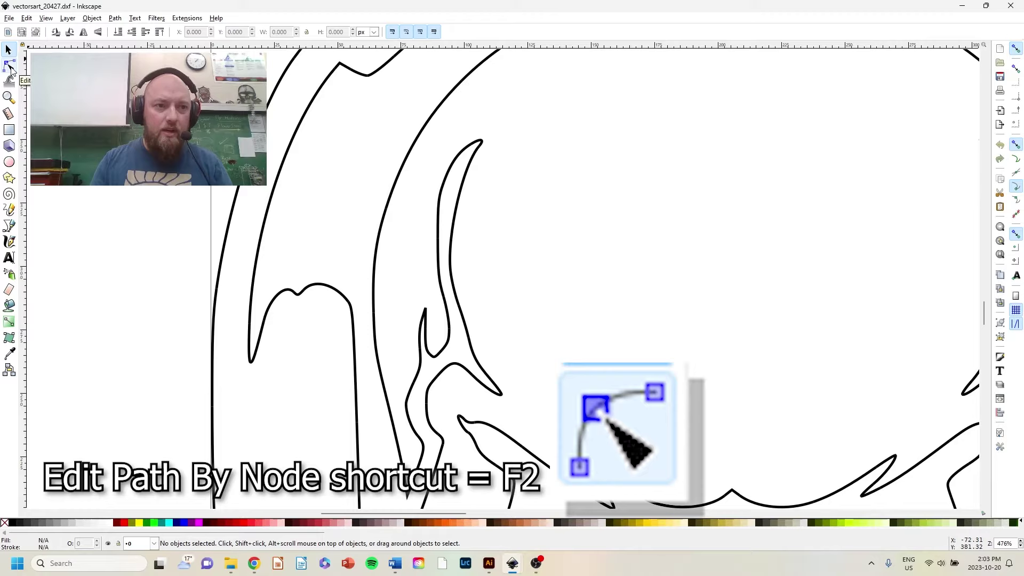
{"action": "left_click", "coordinate": [10, 66]}
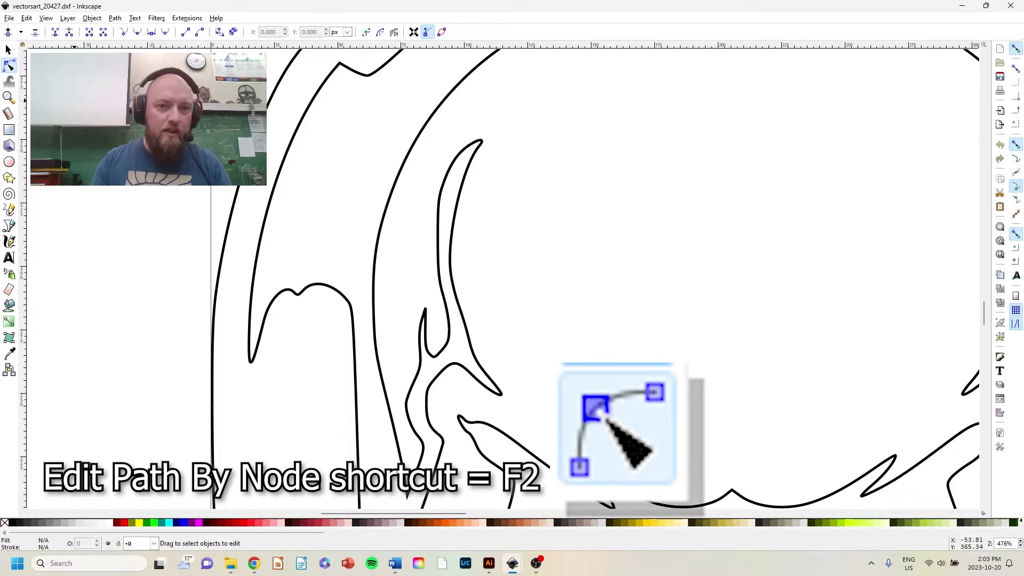
{"action": "left_click", "coordinate": [387, 206]}
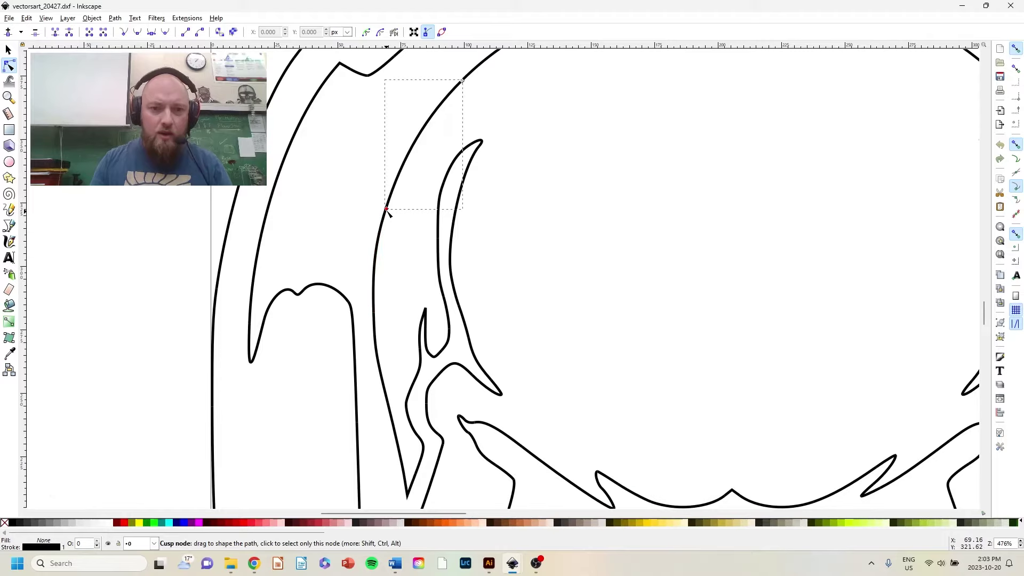
{"action": "key", "text": "ctrl+a"}
{"action": "scroll", "coordinate": [373, 214], "scroll_direction": "up", "scroll_amount": 5}
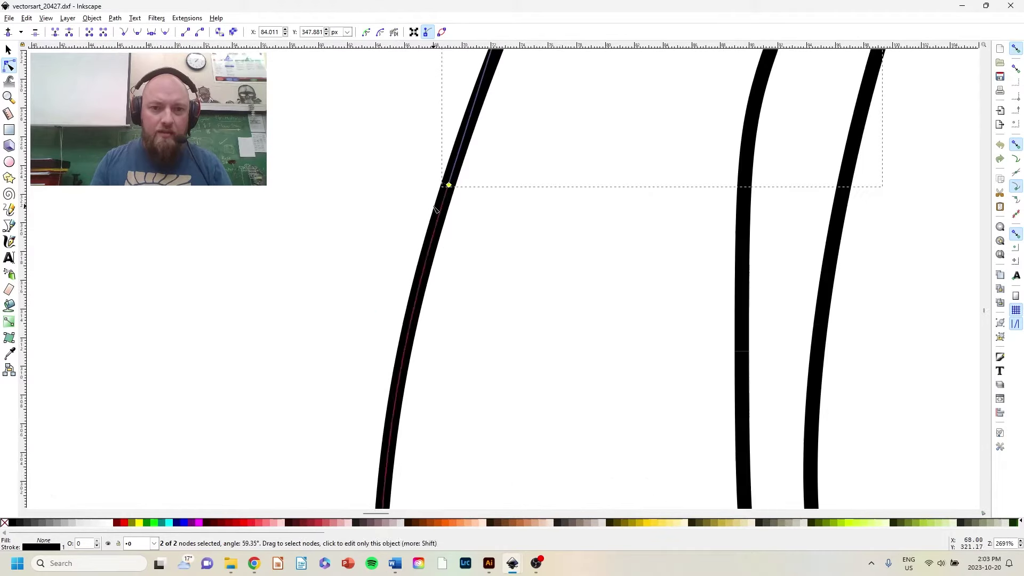
Step: Inspect the selected cranium segment from its lower to its upper end node, comparing its extent with the whole skull
{"action": "left_click_drag", "start_coordinate": [520, 130], "coordinate": [444, 273]}
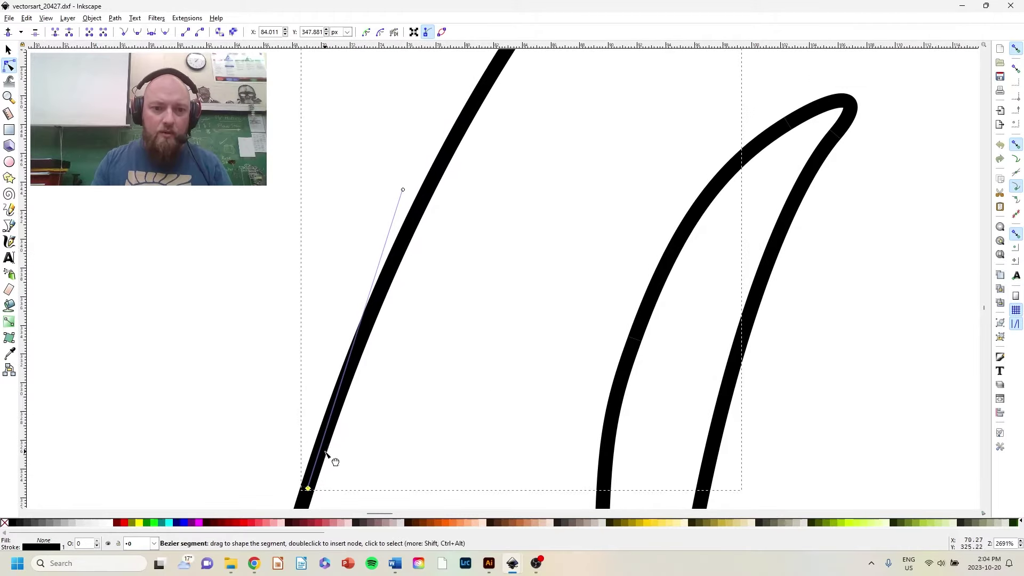
{"action": "scroll", "coordinate": [541, 203], "scroll_direction": "up", "scroll_amount": 6}
{"action": "scroll", "coordinate": [541, 203], "scroll_direction": "right", "scroll_amount": 3}
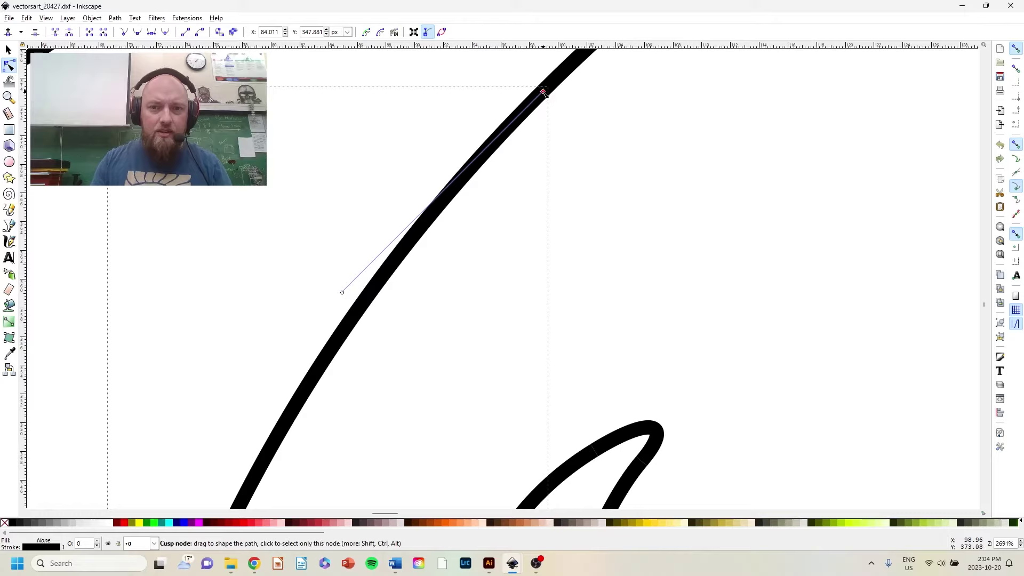
{"action": "scroll", "coordinate": [568, 193], "scroll_direction": "down", "scroll_amount": 9}
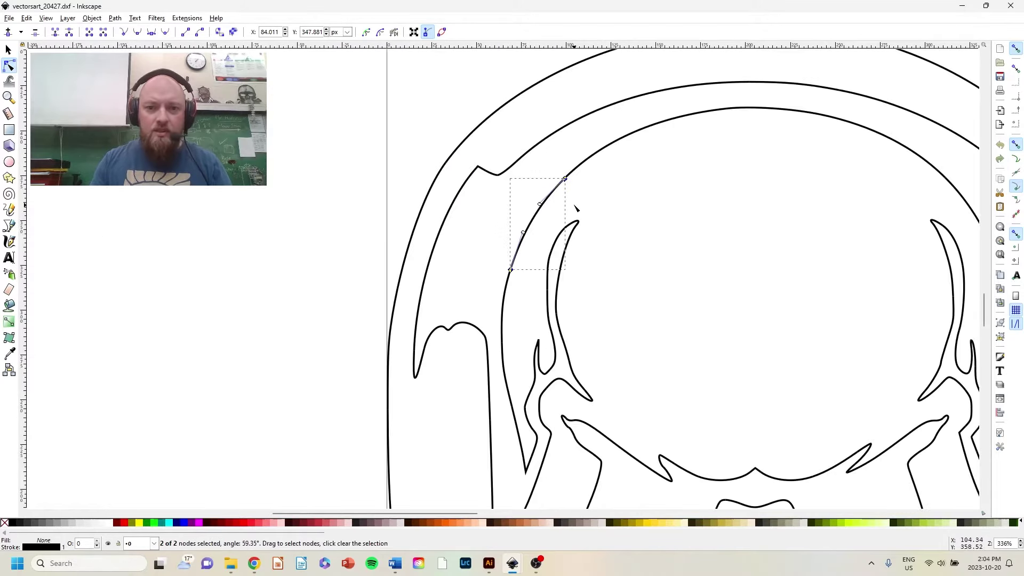
{"action": "left_click_drag", "start_coordinate": [522, 235], "coordinate": [483, 227]}
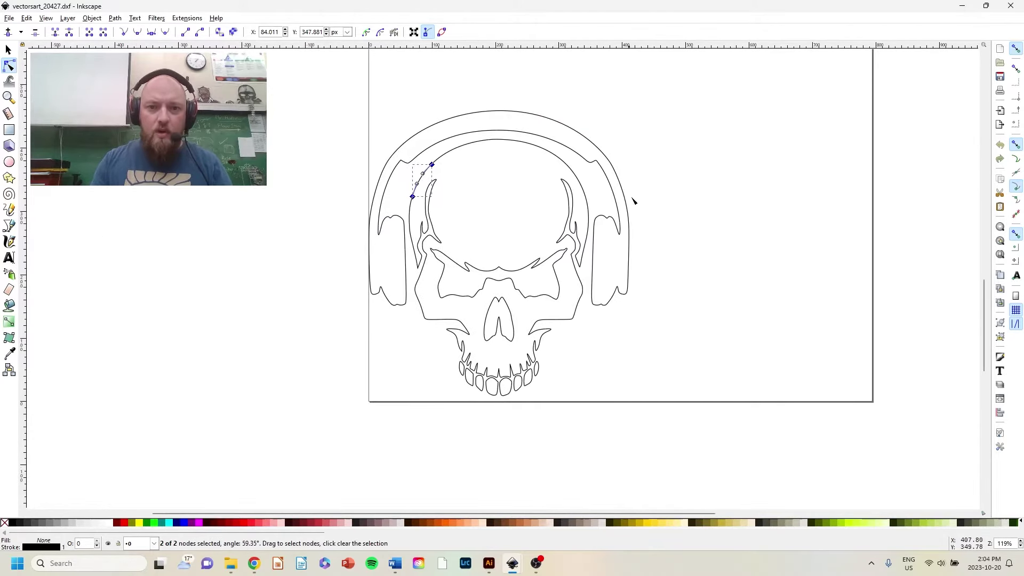
{"action": "scroll", "coordinate": [452, 181], "scroll_direction": "up", "scroll_amount": 1}
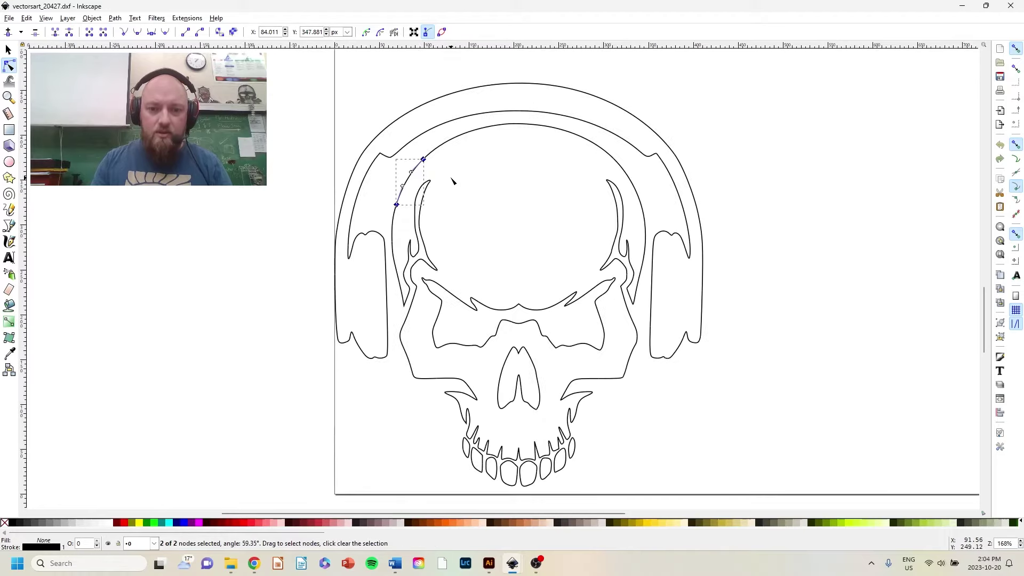
Step: Clear the node selection and examine where the cranium segment's upper end meets the neighbouring curve
{"action": "left_click", "coordinate": [336, 184]}
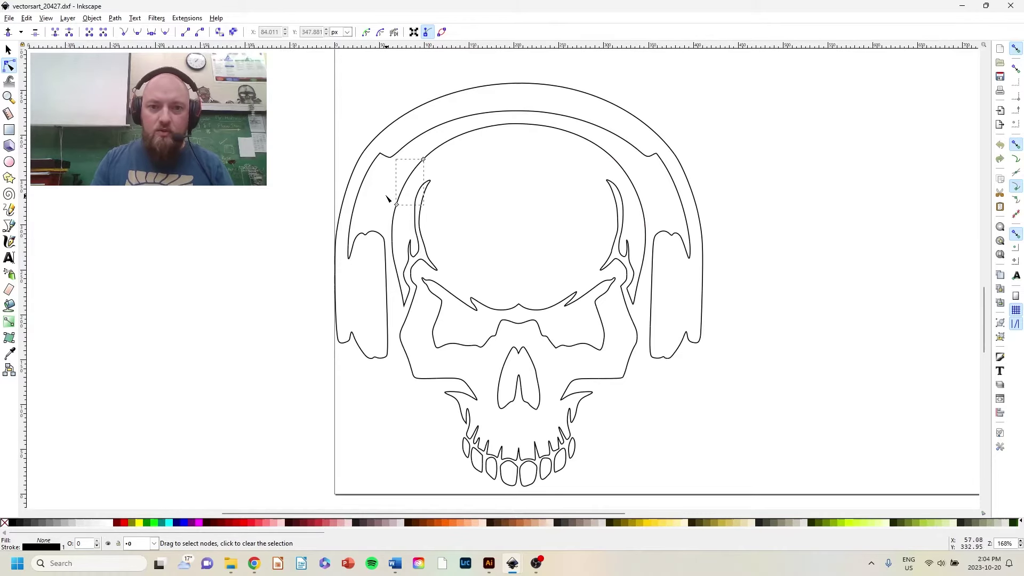
{"action": "scroll", "coordinate": [417, 178], "scroll_direction": "up", "scroll_amount": 5, "text": "ctrl"}
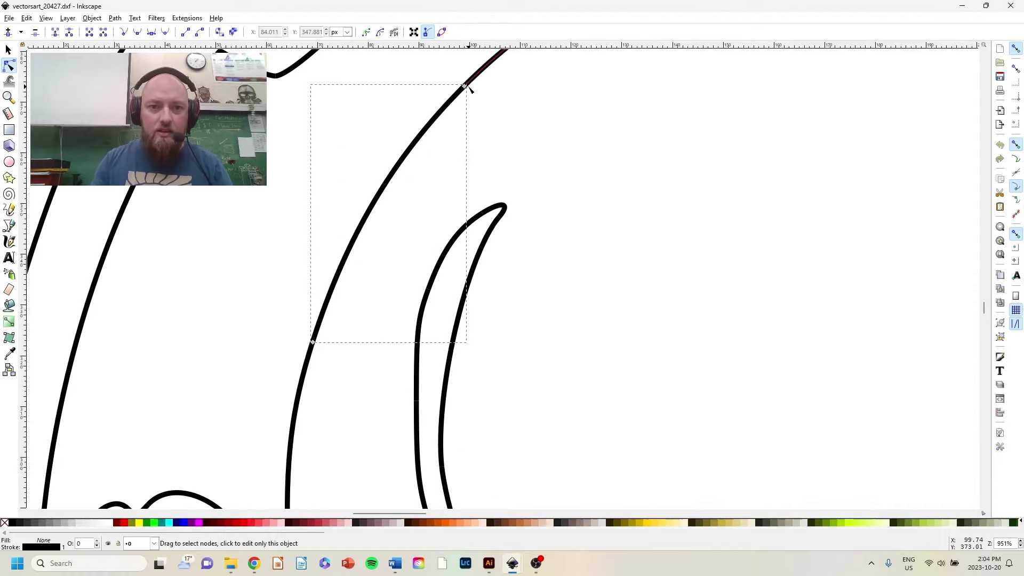
{"action": "left_click_drag", "start_coordinate": [510, 112], "coordinate": [459, 239]}
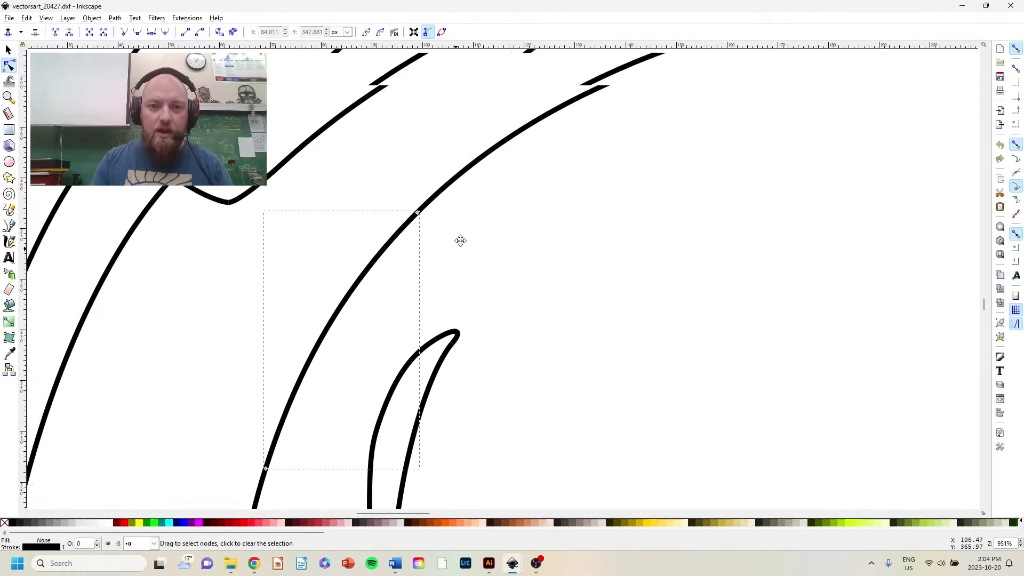
{"action": "scroll", "coordinate": [471, 279], "scroll_direction": "down", "scroll_amount": 5, "text": "ctrl"}
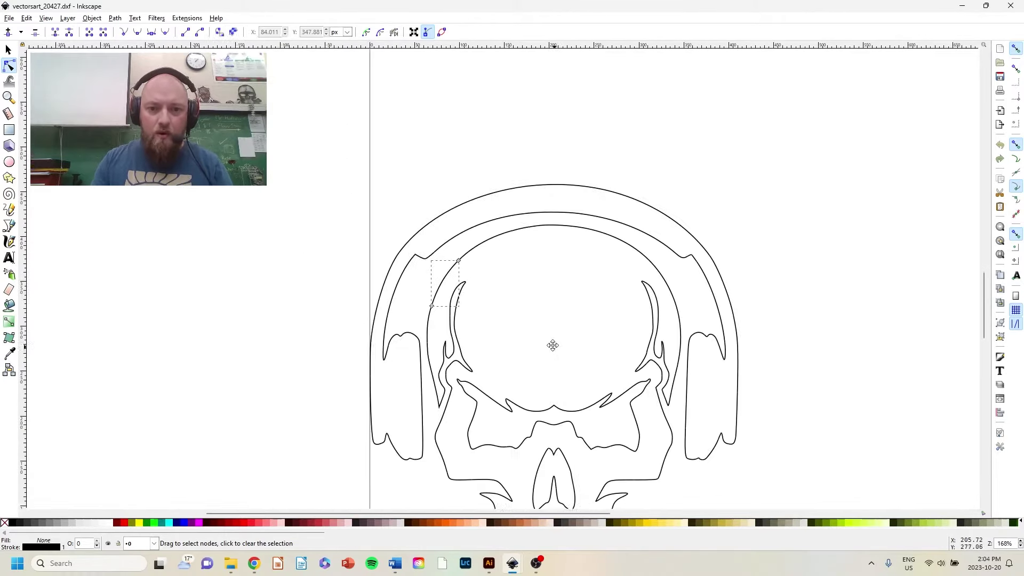
{"action": "left_click_drag", "start_coordinate": [557, 305], "coordinate": [474, 245]}
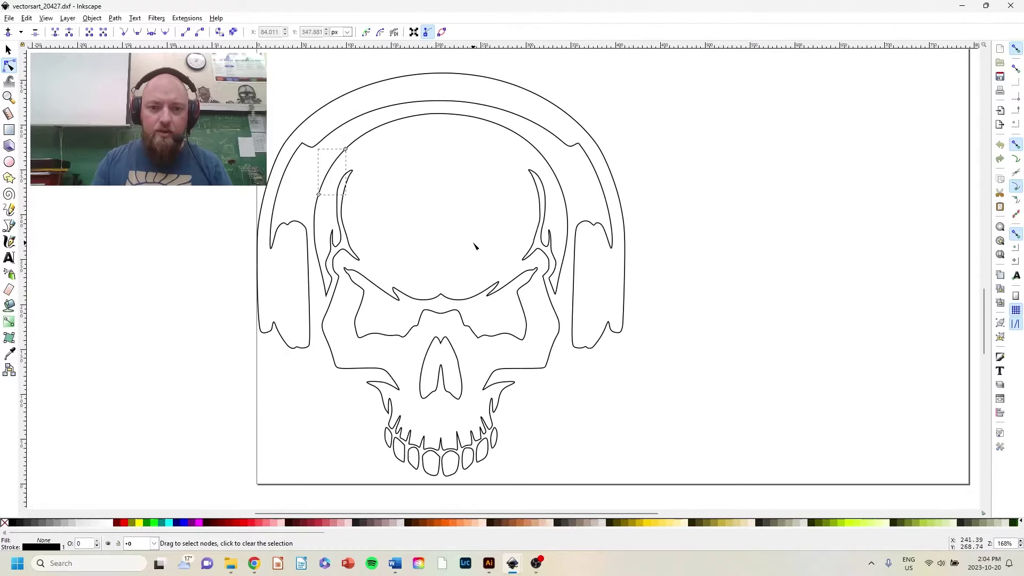
Step: Try to merge all the skull and headphone paths with Union, and undo that operation
{"action": "left_click", "coordinate": [203, 197]}
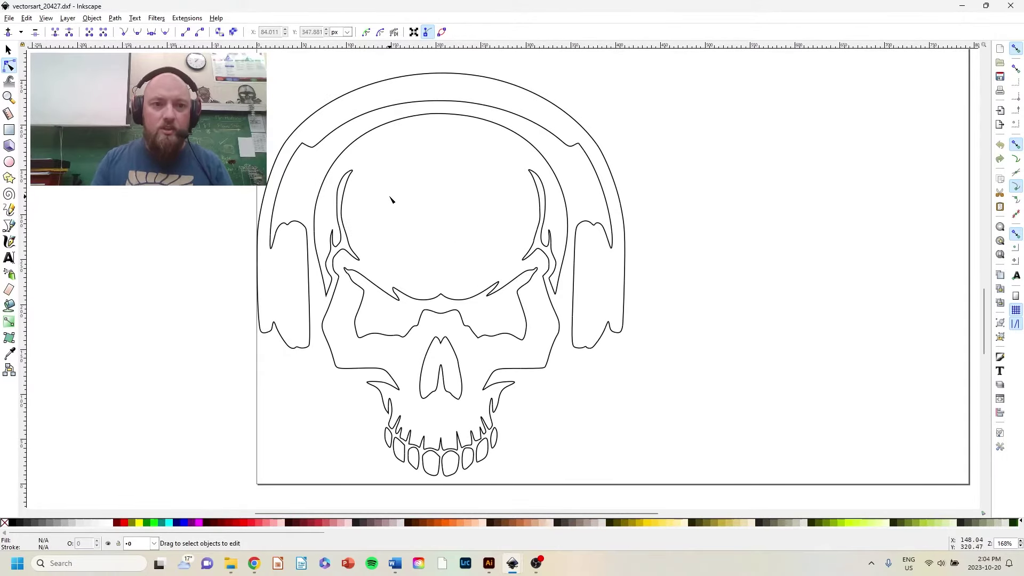
{"action": "key", "text": "F1"}
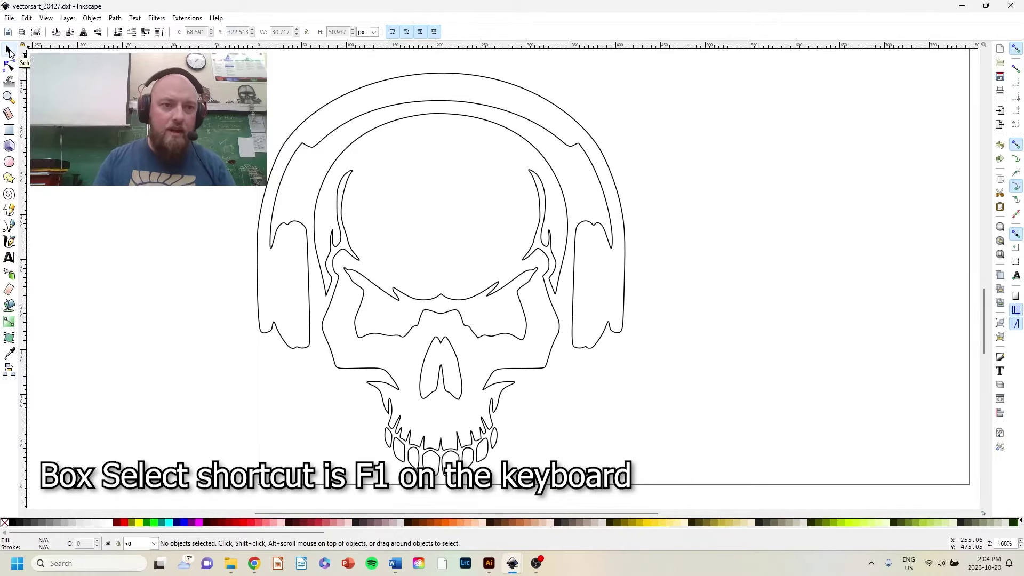
{"action": "left_click_drag", "start_coordinate": [198, 61], "coordinate": [663, 486]}
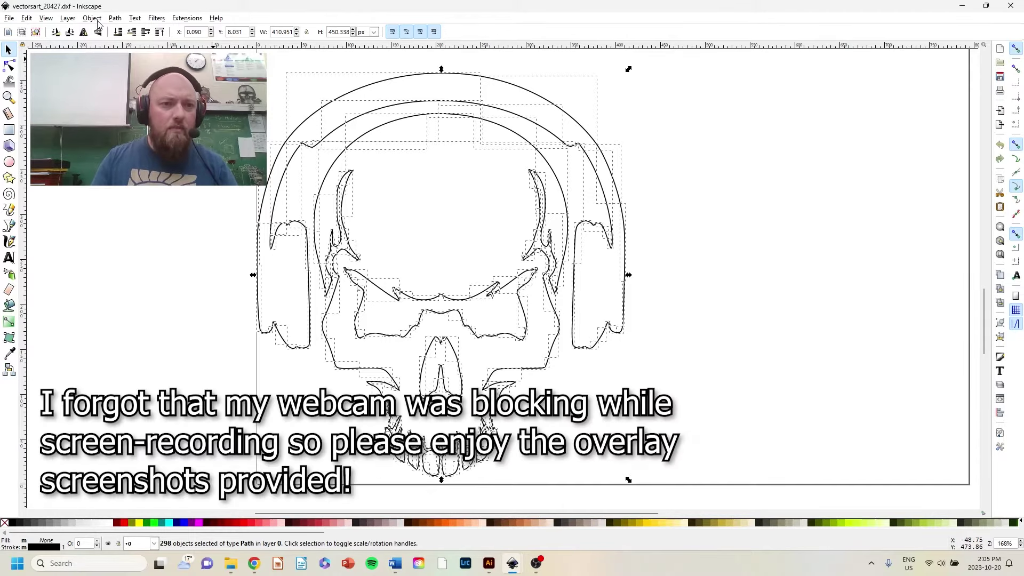
{"action": "left_click", "coordinate": [114, 19]}
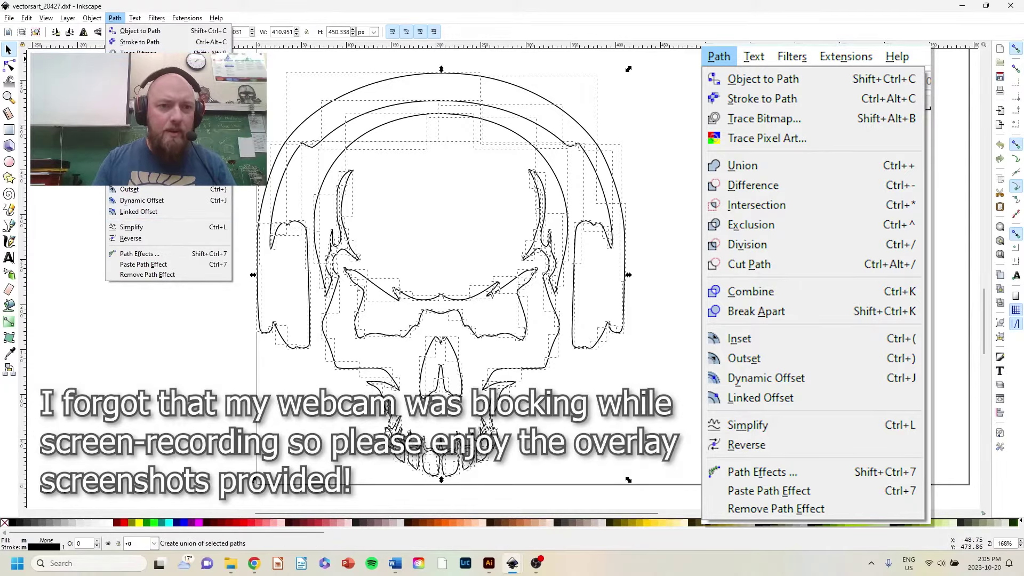
{"action": "left_click", "coordinate": [134, 80]}
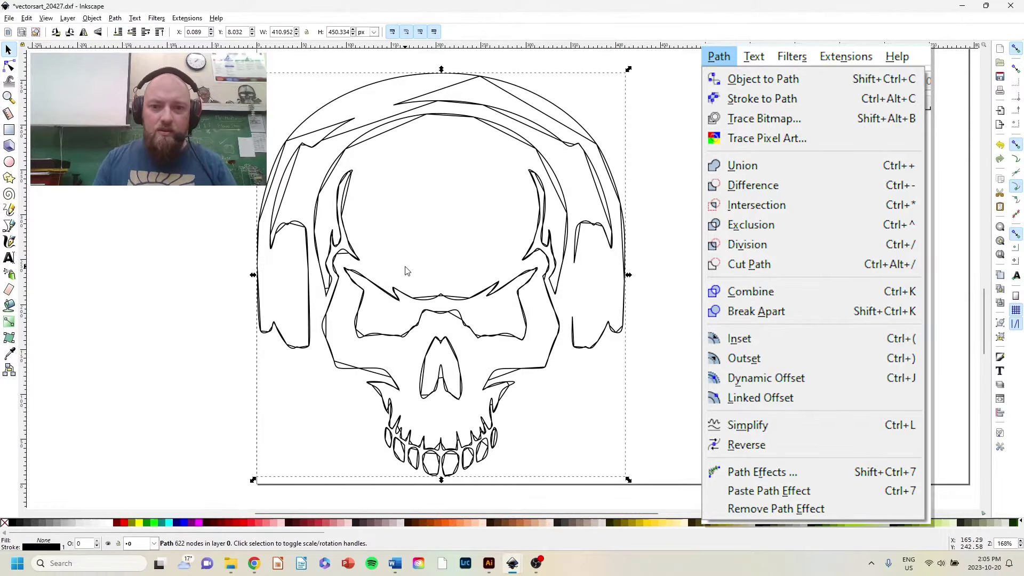
{"action": "left_click", "coordinate": [26, 18]}
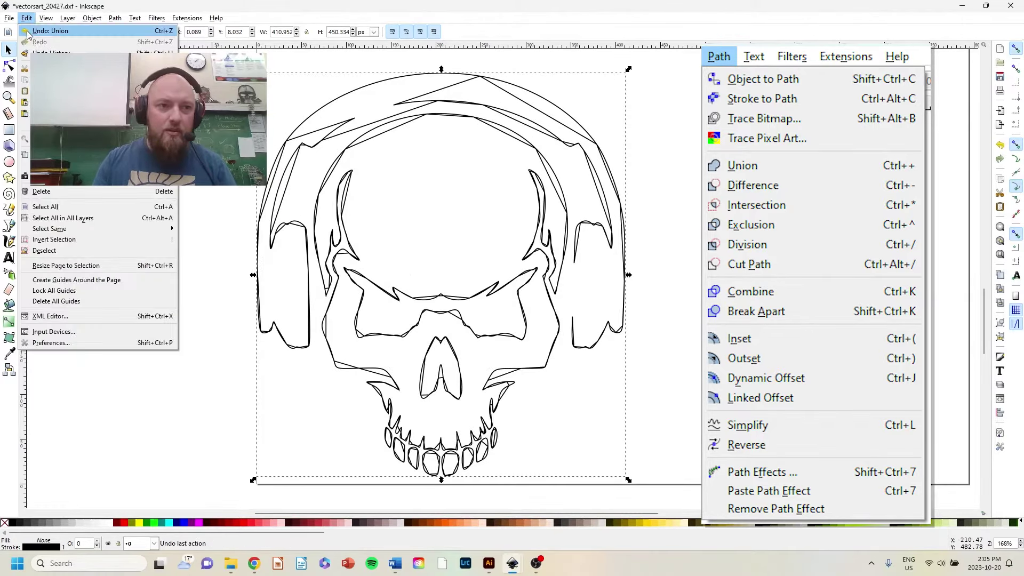
{"action": "left_click", "coordinate": [32, 30]}
Step: Try the Exclusion operation on all the skull and headphone paths, and undo it
{"action": "left_click", "coordinate": [115, 18]}
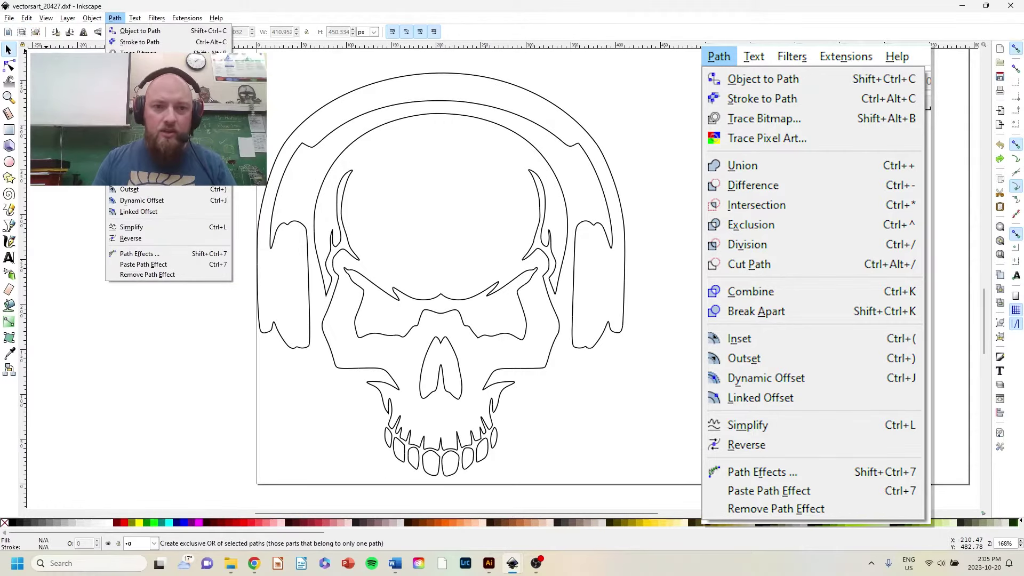
{"action": "left_click", "coordinate": [140, 113]}
{"action": "left_click_drag", "start_coordinate": [223, 55], "coordinate": [682, 495]}
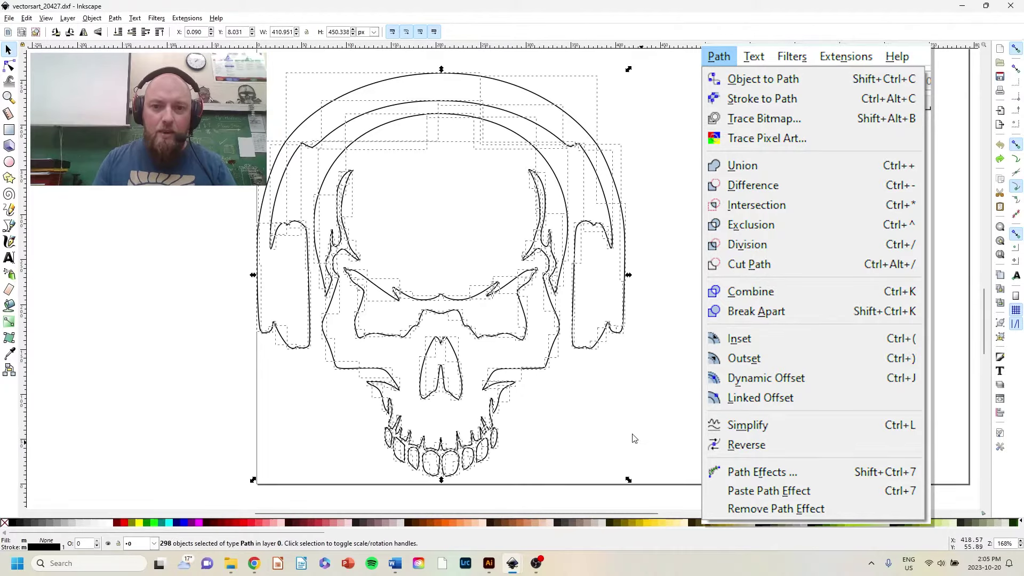
{"action": "left_click", "coordinate": [115, 18]}
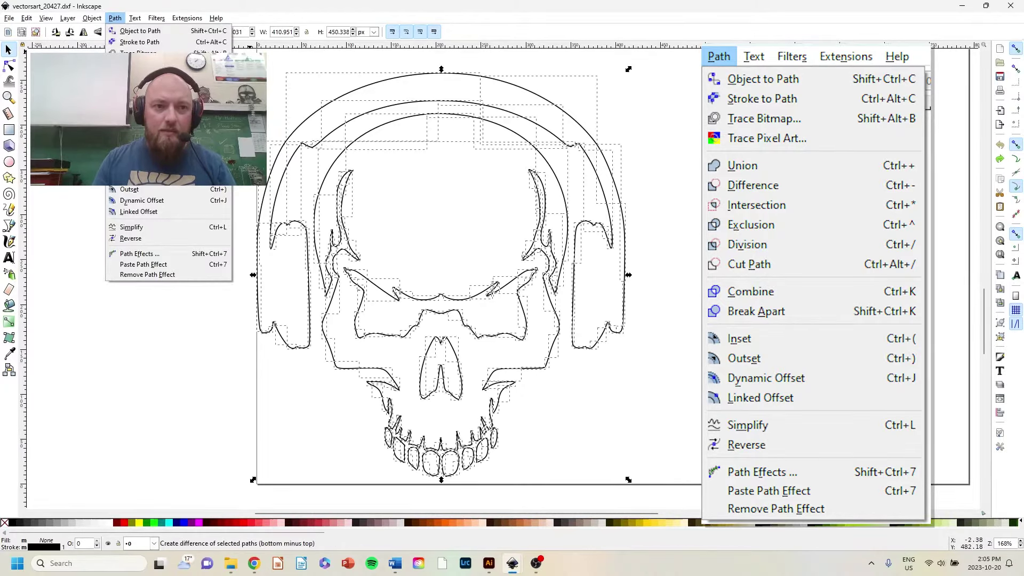
{"action": "left_click", "coordinate": [139, 113]}
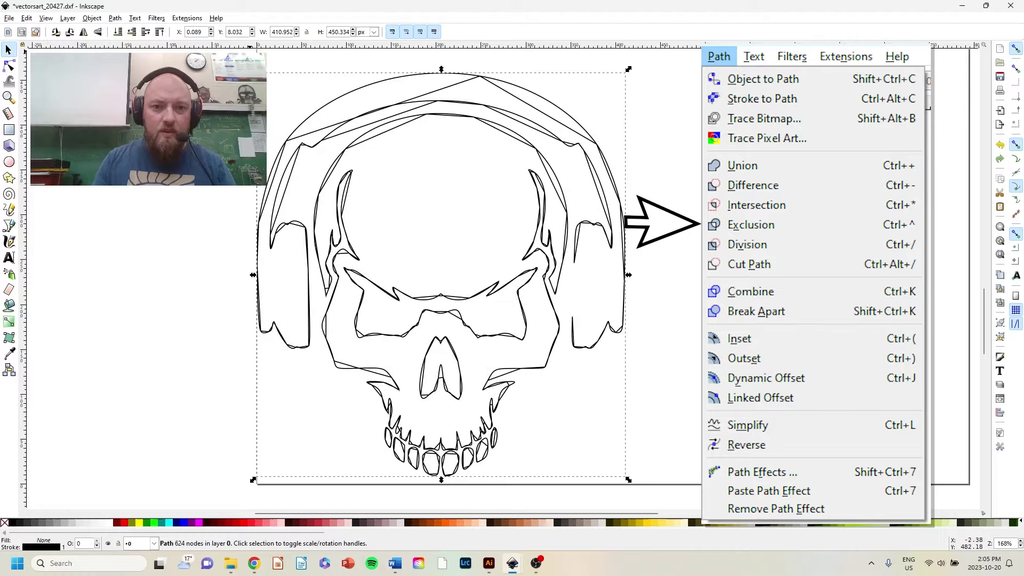
{"action": "left_click", "coordinate": [26, 18]}
{"action": "left_click", "coordinate": [80, 31]}
Step: Select every segment of the skull and headphones and combine them into a single path
{"action": "left_click_drag", "start_coordinate": [206, 51], "coordinate": [658, 497]}
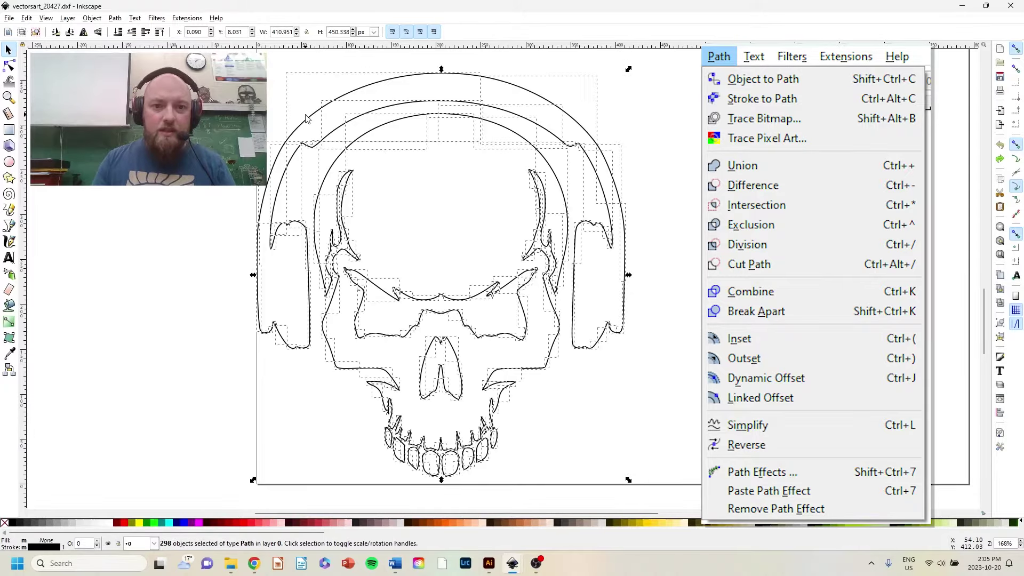
{"action": "left_click", "coordinate": [113, 18]}
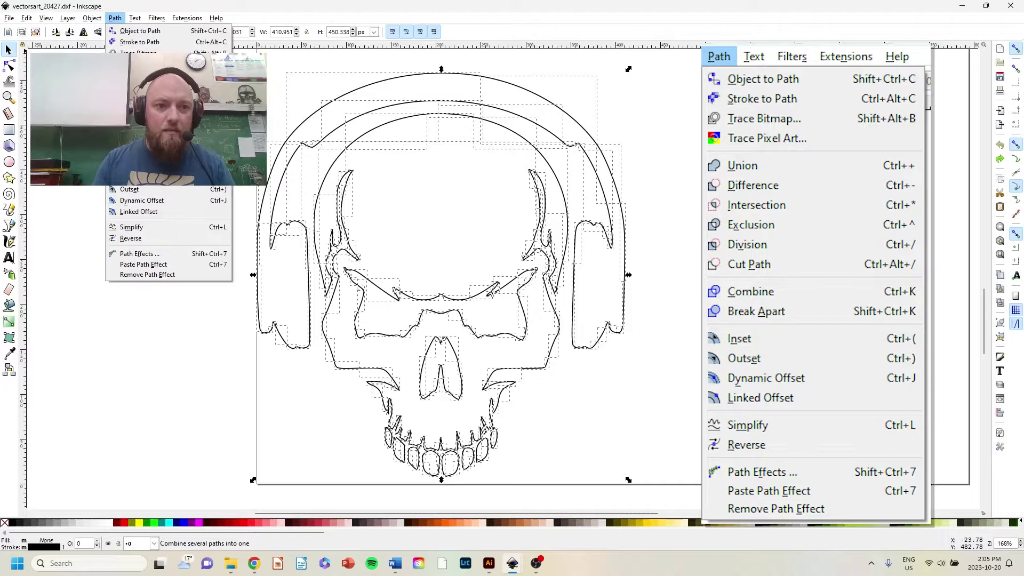
{"action": "left_click", "coordinate": [138, 151]}
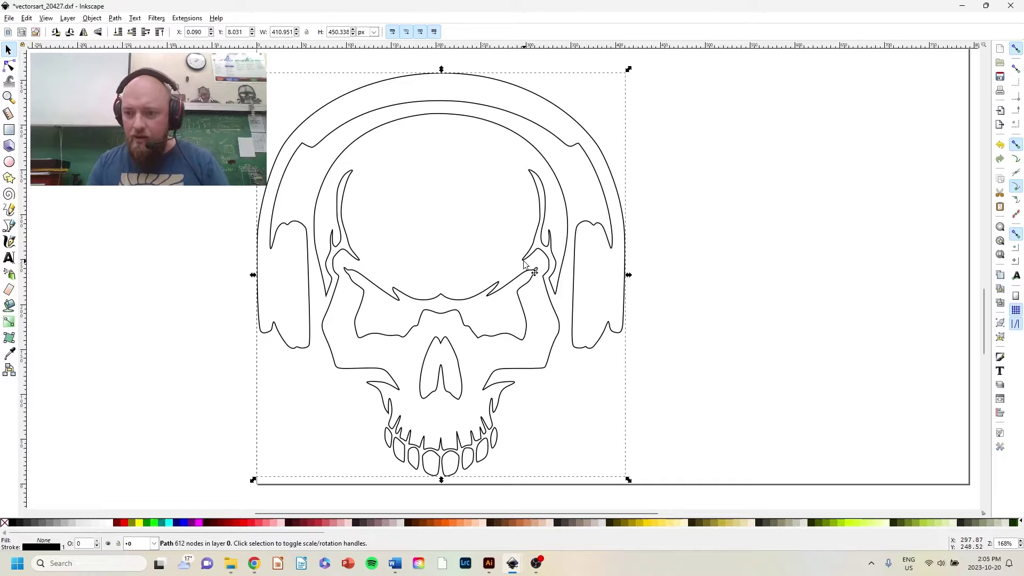
Step: Show the document's layers, hide and unhide layer 0, and lock and unlock it
{"action": "left_click", "coordinate": [1001, 386]}
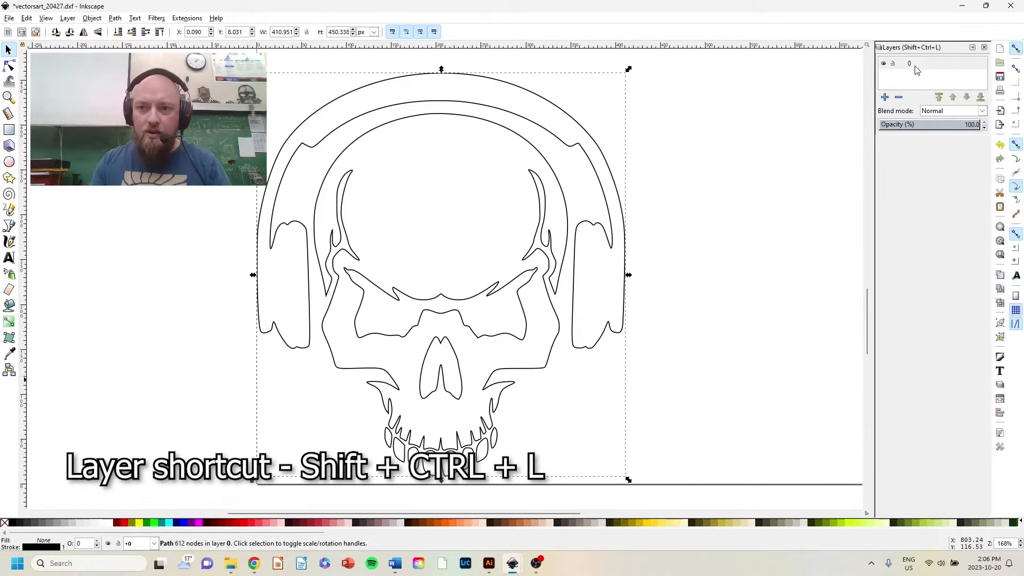
{"action": "left_click", "coordinate": [884, 64]}
{"action": "left_click", "coordinate": [884, 64]}
{"action": "left_click", "coordinate": [884, 64]}
{"action": "left_click", "coordinate": [884, 64]}
{"action": "left_click", "coordinate": [893, 64]}
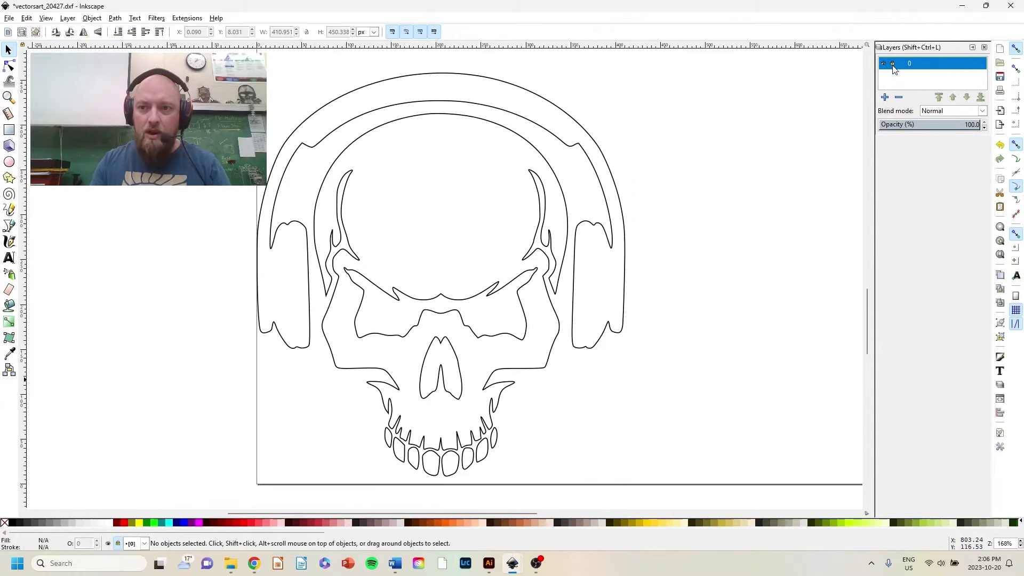
{"action": "left_click", "coordinate": [892, 64]}
Step: Select the combined skull path and move it slightly upward on the page, to about X 0.7 and Y 28.8 px
{"action": "left_click", "coordinate": [609, 221]}
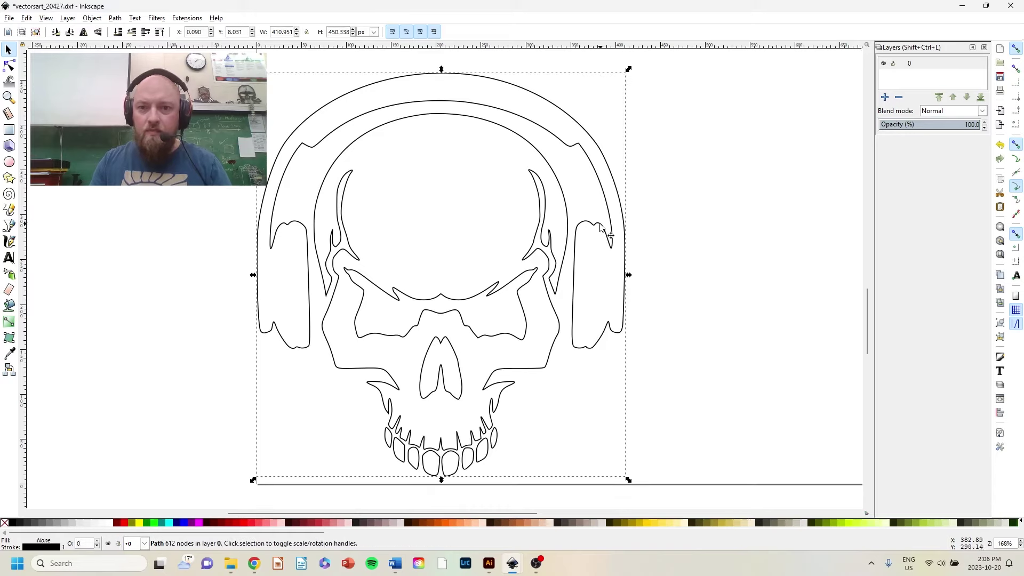
{"action": "left_click", "coordinate": [922, 65]}
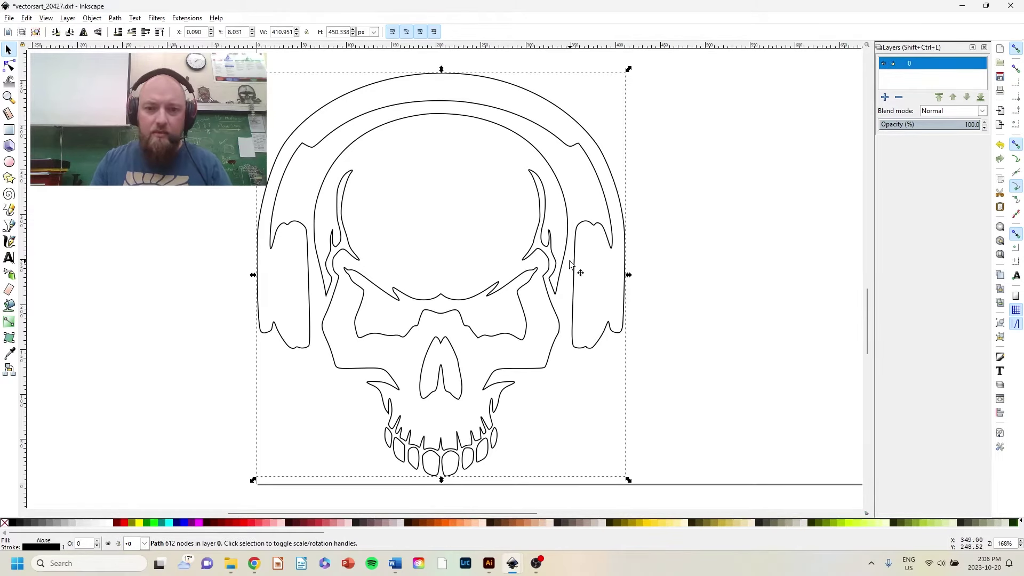
{"action": "mouse_move", "coordinate": [573, 258]}
{"action": "left_mouse_down"}
{"action": "mouse_move", "coordinate": [778, 265]}
{"action": "mouse_move", "coordinate": [587, 267]}
{"action": "mouse_move", "coordinate": [575, 241]}
{"action": "left_mouse_up"}
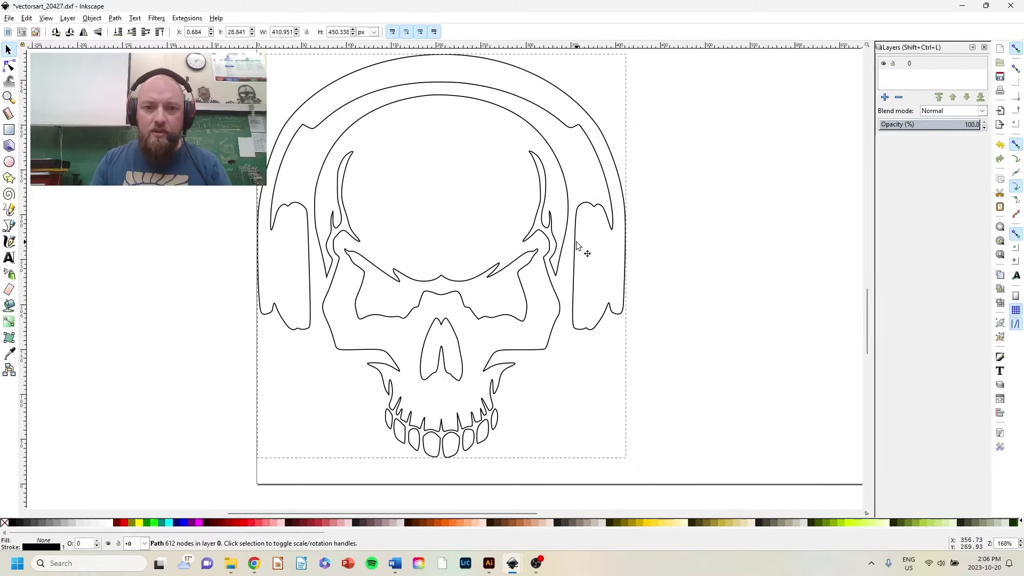
{"action": "left_click", "coordinate": [598, 274]}
{"action": "left_click", "coordinate": [522, 272]}
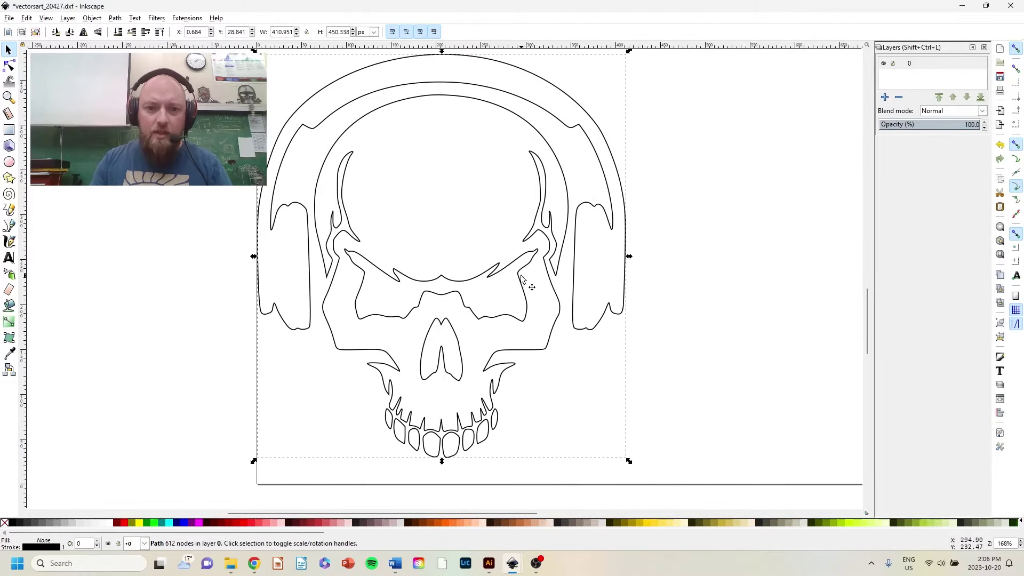
Step: Examine the combined path's nodes around both eye sockets in node editing, and return to object selection with nothing selected
{"action": "key", "text": "n"}
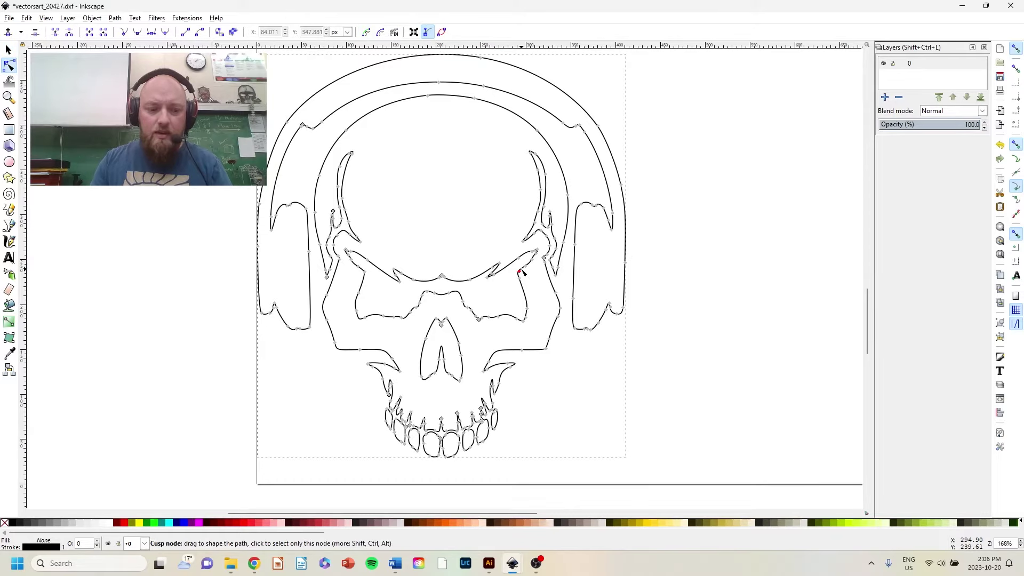
{"action": "left_click", "coordinate": [522, 272]}
{"action": "scroll", "coordinate": [531, 289], "scroll_direction": "up", "scroll_amount": 5, "text": "ctrl"}
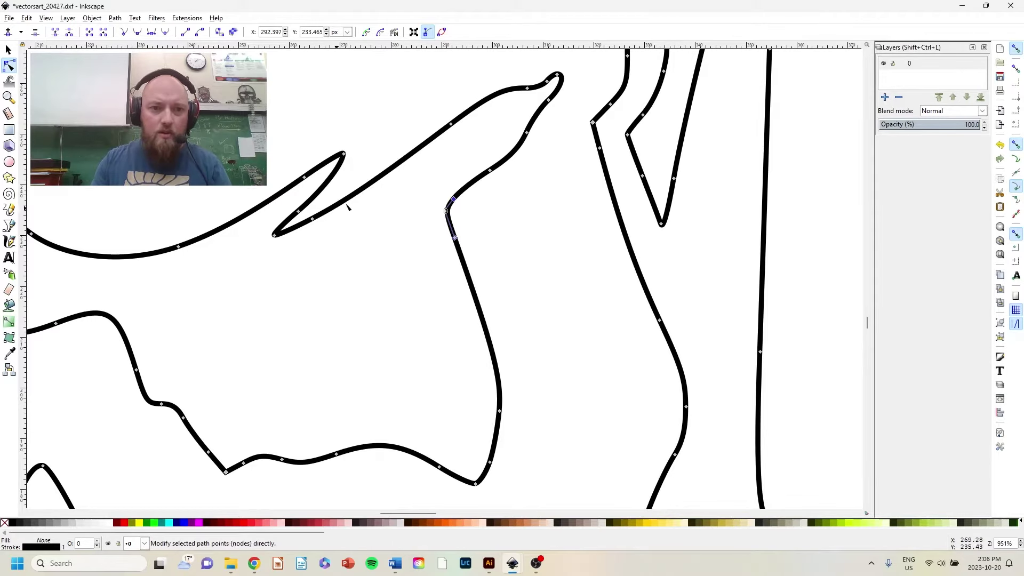
{"action": "left_click_drag", "start_coordinate": [149, 372], "coordinate": [665, 371]}
{"action": "mouse_move", "coordinate": [249, 380]}
{"action": "left_mouse_down"}
{"action": "mouse_move", "coordinate": [437, 395]}
{"action": "mouse_move", "coordinate": [442, 416]}
{"action": "left_mouse_up"}
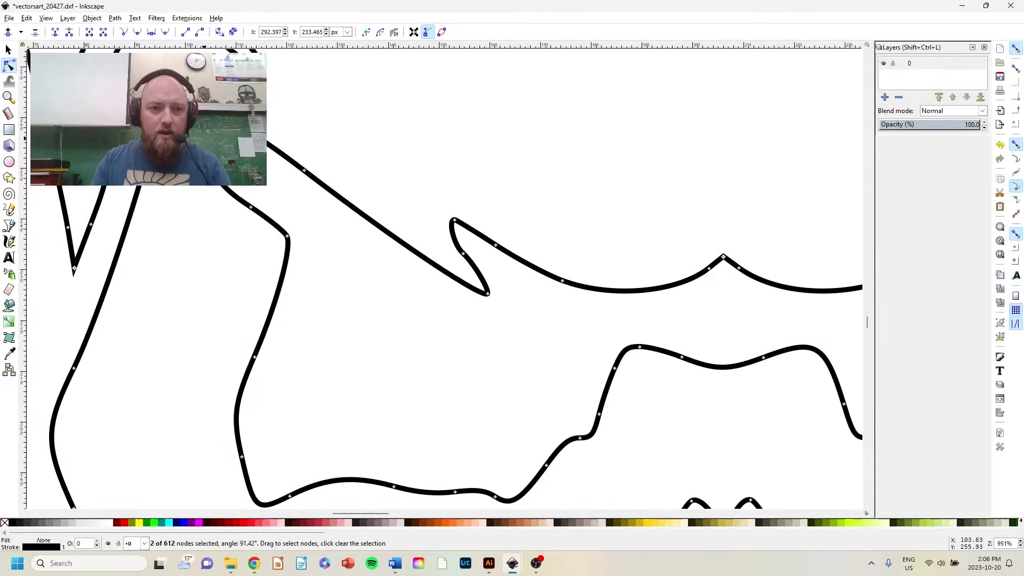
{"action": "scroll", "coordinate": [404, 227], "scroll_direction": "right", "scroll_amount": 15}
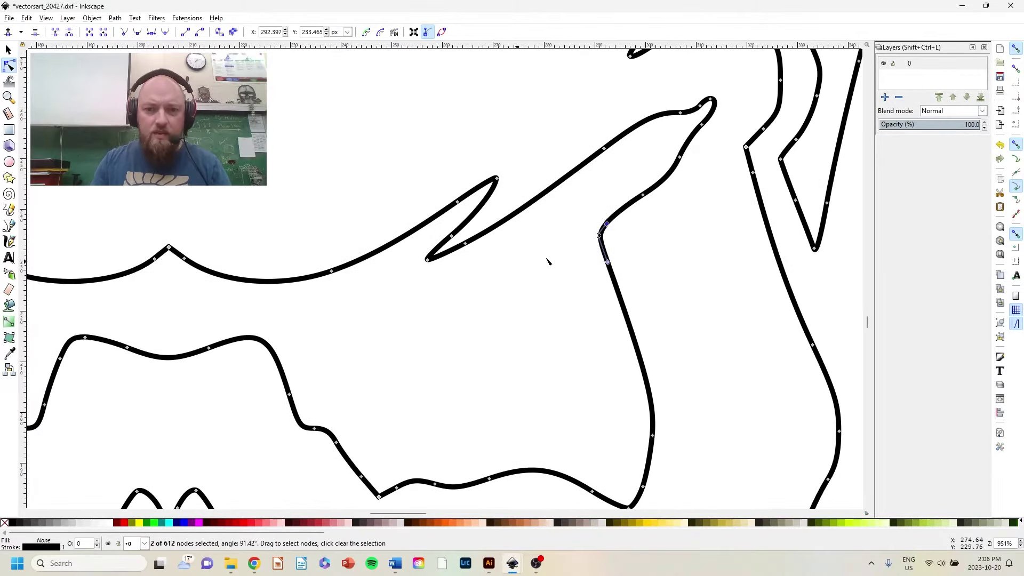
{"action": "scroll", "coordinate": [428, 287], "scroll_direction": "down", "scroll_amount": 5}
{"action": "key", "text": "s"}
{"action": "key", "text": "Escape"}
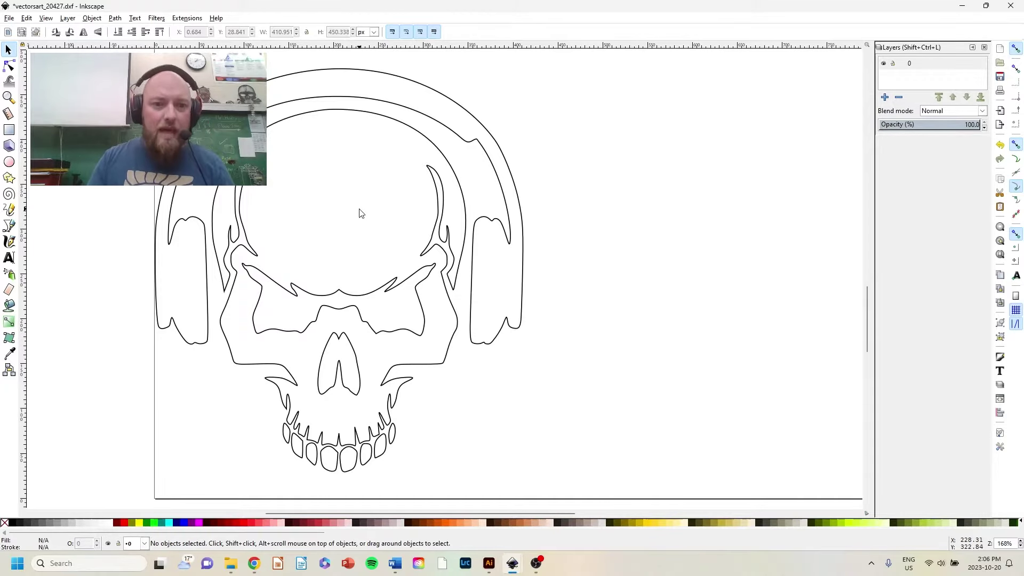
{"action": "left_click_drag", "start_coordinate": [359, 208], "coordinate": [417, 209]}
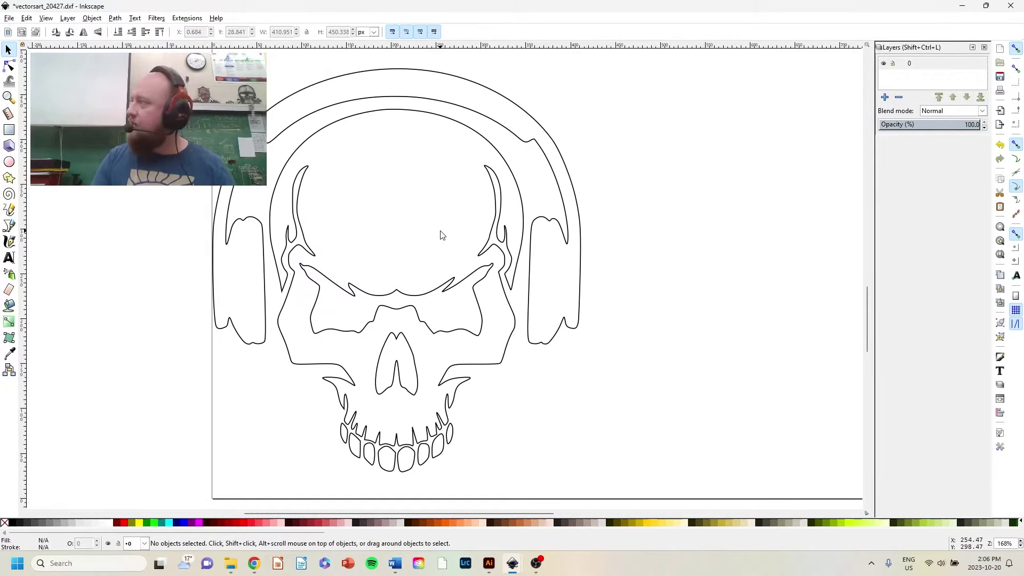
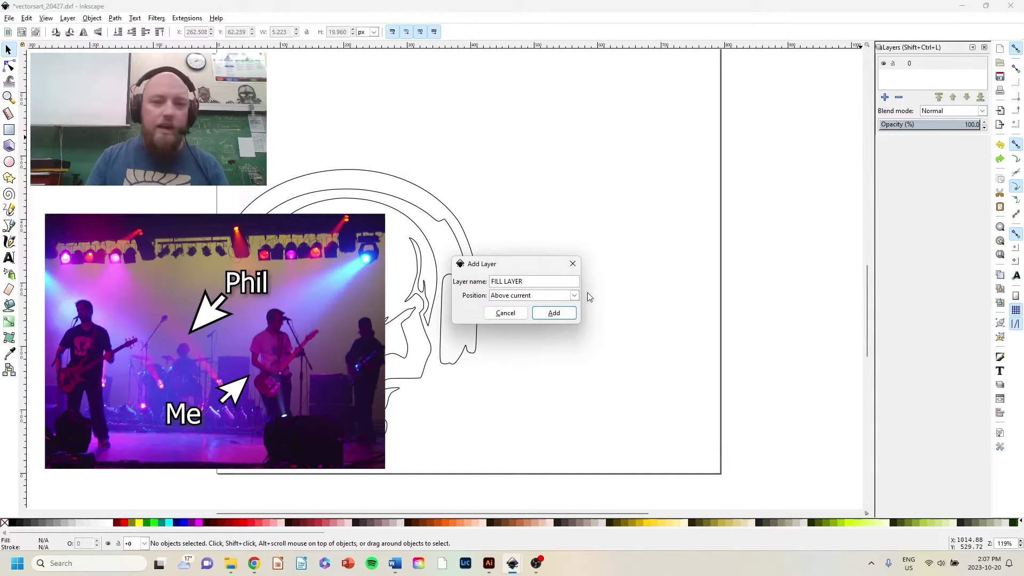
Step: Add a layer named FILL LAYER above layer 0, and toggle the visibility of both layers off and on
{"action": "left_click", "coordinate": [553, 313]}
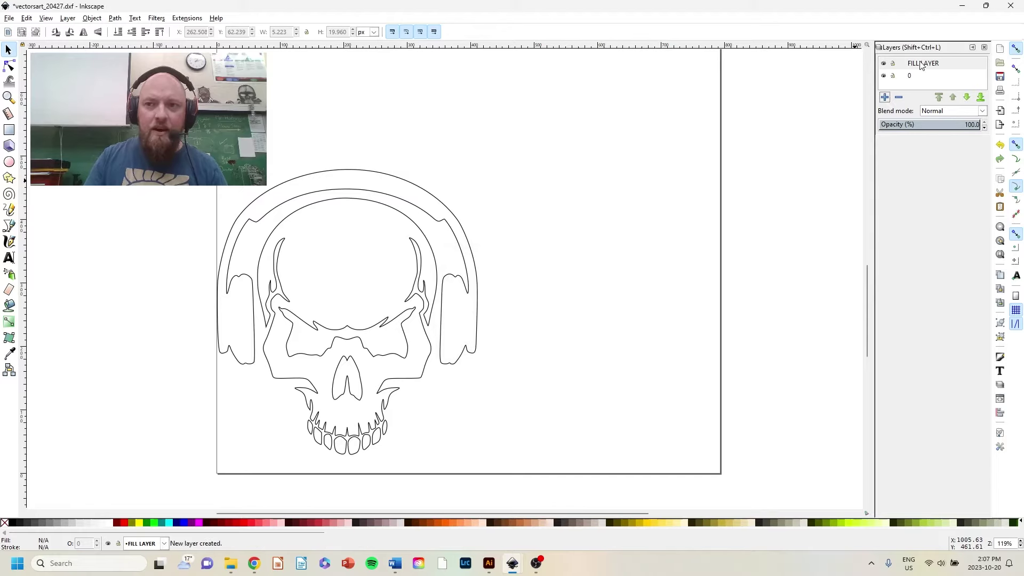
{"action": "left_click", "coordinate": [883, 76]}
{"action": "left_click", "coordinate": [883, 76]}
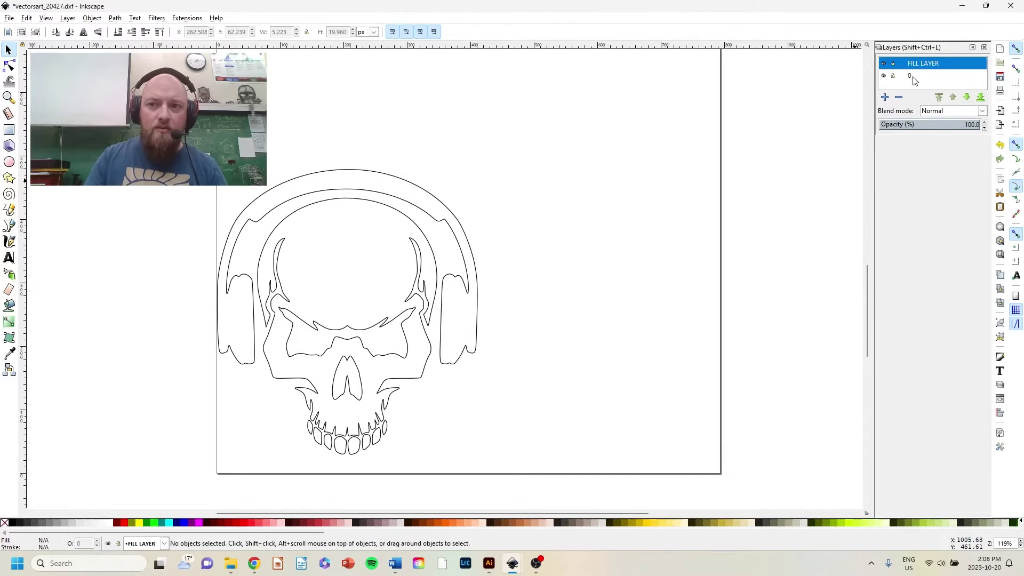
{"action": "left_click", "coordinate": [884, 76]}
{"action": "left_click", "coordinate": [884, 75]}
{"action": "left_click", "coordinate": [883, 64]}
{"action": "left_click", "coordinate": [883, 64]}
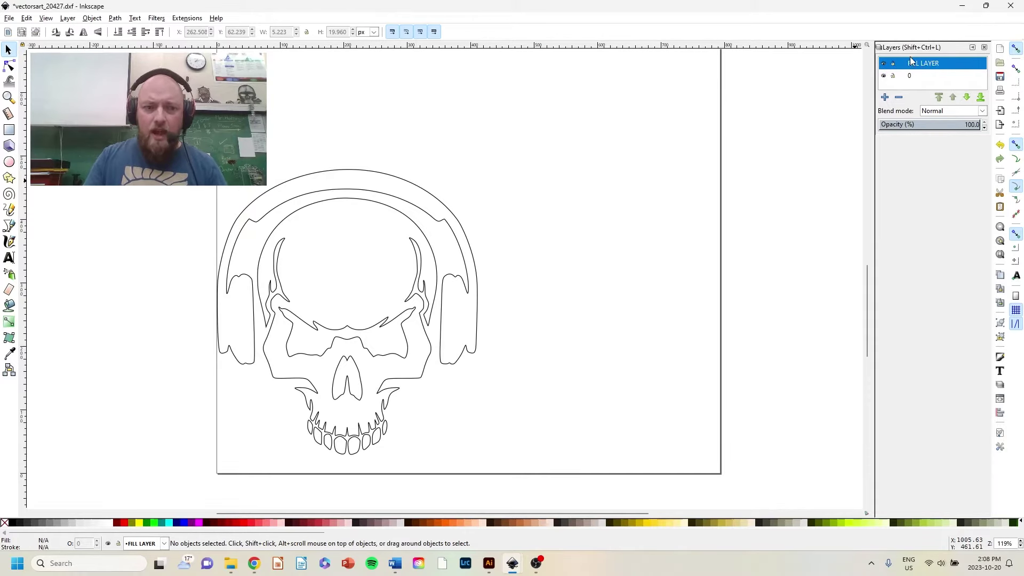
Step: Bucket-fill the headphones and the main skull area with black on FILL LAYER
{"action": "left_click", "coordinate": [8, 307]}
{"action": "left_click", "coordinate": [247, 323]}
{"action": "left_click", "coordinate": [390, 253]}
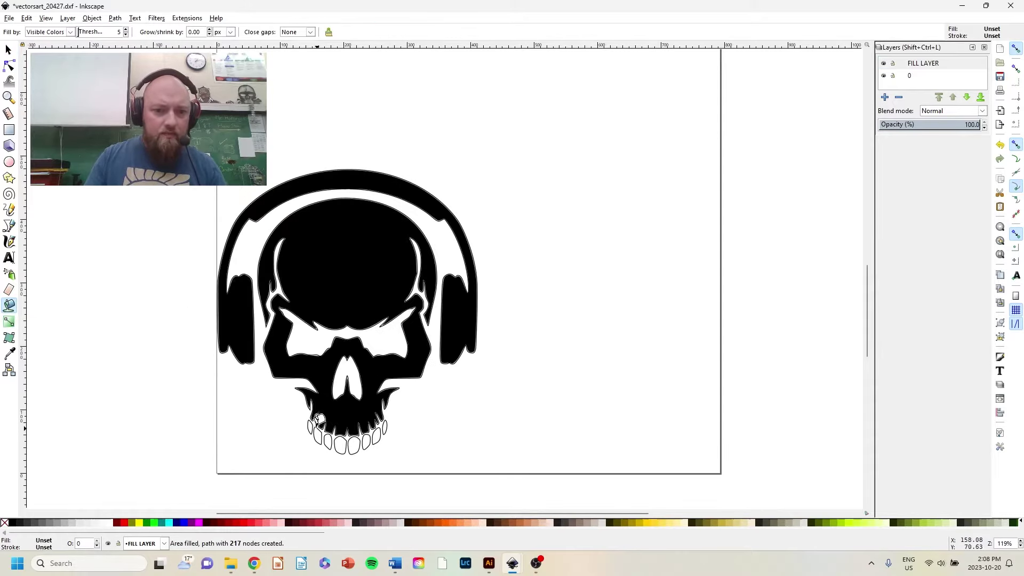
Step: Bucket-fill each of the separate lower teeth with black, from the skull's left side to its right
{"action": "left_click", "coordinate": [313, 421]}
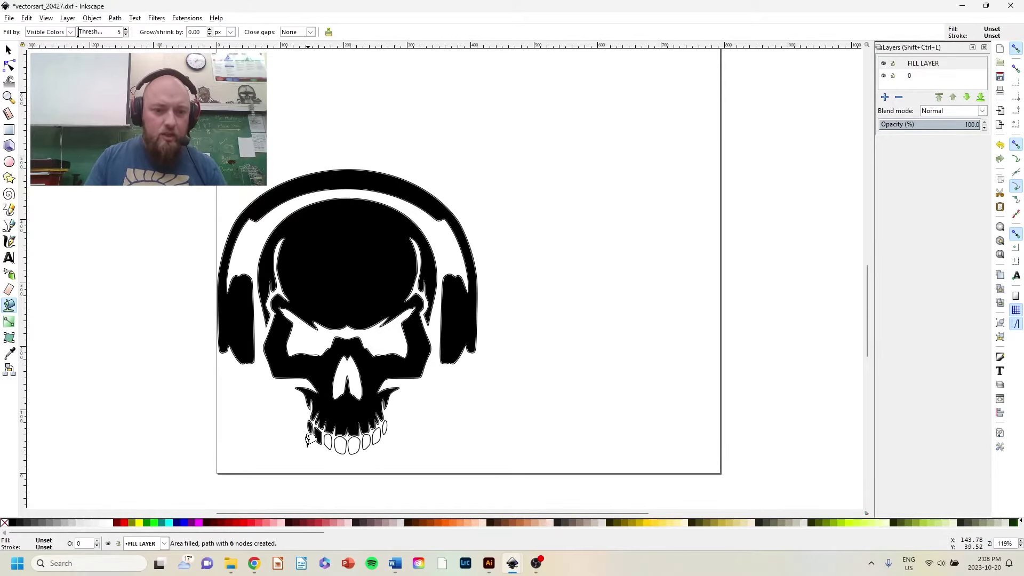
{"action": "scroll", "coordinate": [311, 426], "scroll_direction": "up", "scroll_amount": 3}
{"action": "scroll", "coordinate": [310, 425], "scroll_direction": "up", "scroll_amount": 1}
{"action": "left_click", "coordinate": [397, 451]}
{"action": "left_click", "coordinate": [436, 462]}
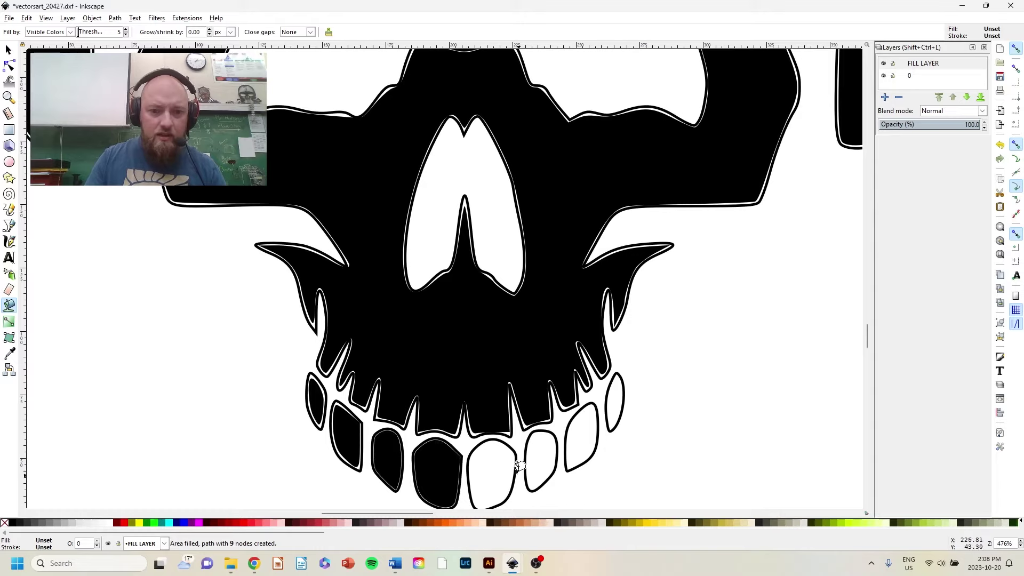
{"action": "left_click", "coordinate": [507, 462]}
{"action": "left_click", "coordinate": [547, 448]}
{"action": "left_click", "coordinate": [584, 426]}
{"action": "left_click", "coordinate": [615, 397]}
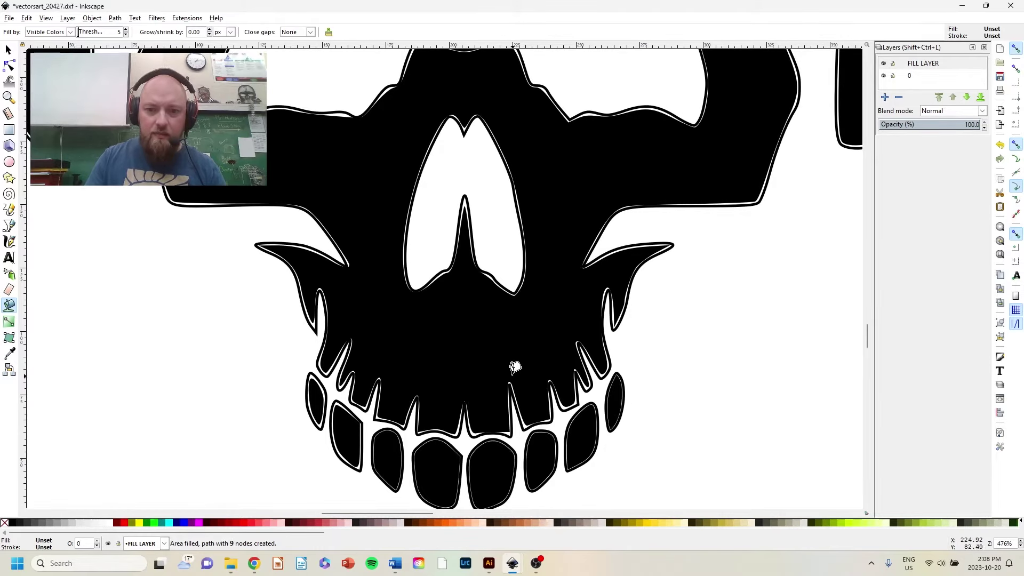
{"action": "scroll", "coordinate": [495, 261], "scroll_direction": "down", "scroll_amount": 3}
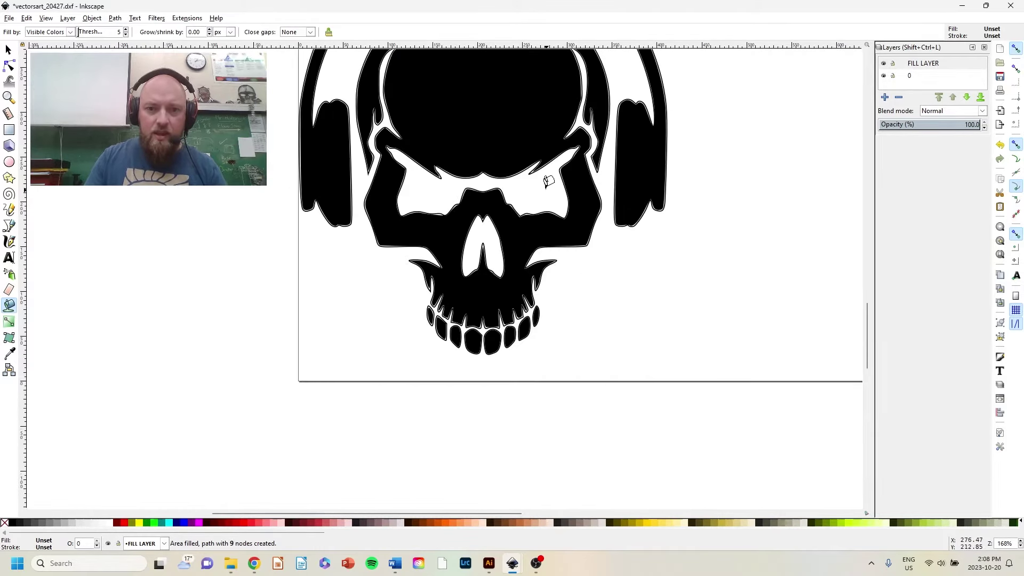
{"action": "scroll", "coordinate": [542, 181], "scroll_direction": "up", "scroll_amount": 3}
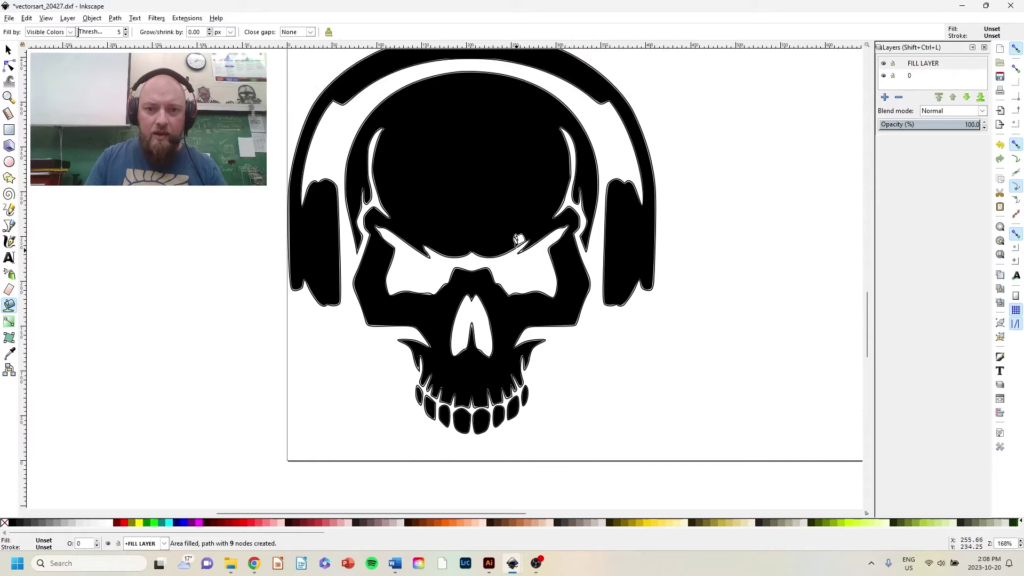
Step: Compare the outline and the fills by toggling both layers, leaving layer 0 hidden and FILL LAYER shown
{"action": "left_click", "coordinate": [883, 76]}
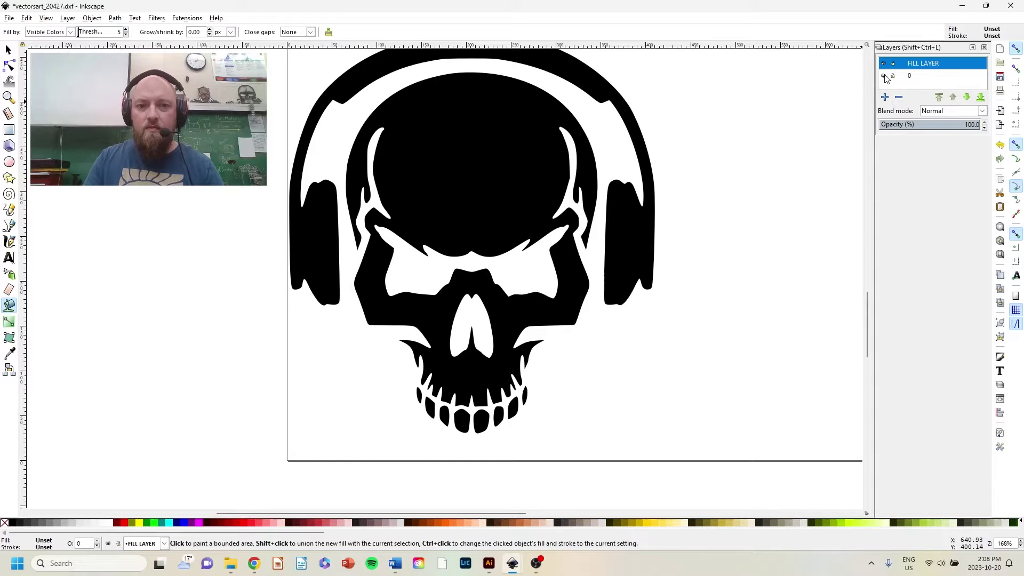
{"action": "left_click", "coordinate": [883, 75]}
{"action": "left_click", "coordinate": [884, 76]}
{"action": "left_click", "coordinate": [884, 76]}
{"action": "left_click", "coordinate": [883, 75]}
{"action": "left_click", "coordinate": [884, 65]}
{"action": "left_click", "coordinate": [884, 64]}
{"action": "left_click", "coordinate": [884, 65]}
{"action": "left_click", "coordinate": [884, 65]}
Step: Select the fill of the outermost tooth on the right, inspect it as a separate piece, and deselect it
{"action": "key", "text": "s"}
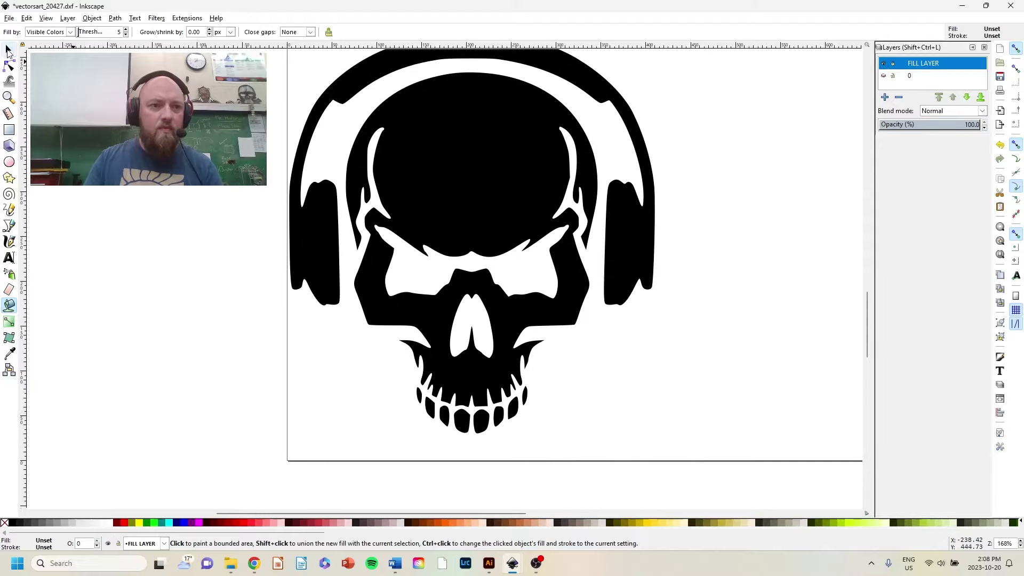
{"action": "left_click", "coordinate": [345, 266]}
{"action": "scroll", "coordinate": [355, 275], "scroll_direction": "up", "scroll_amount": 3}
{"action": "left_click_drag", "start_coordinate": [698, 147], "coordinate": [536, 312]}
{"action": "scroll", "coordinate": [538, 318], "scroll_direction": "down", "scroll_amount": 4}
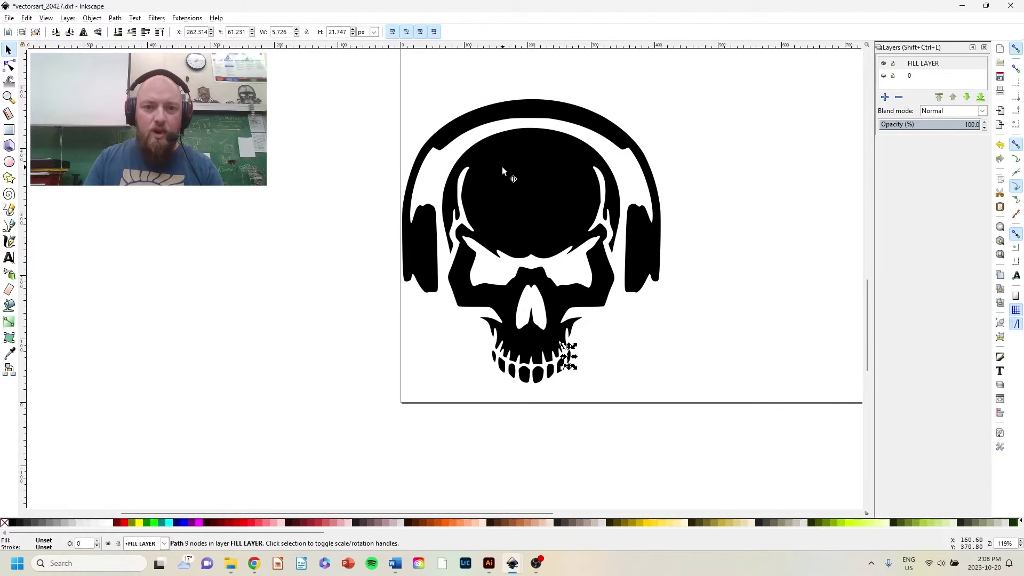
{"action": "scroll", "coordinate": [571, 373], "scroll_direction": "up", "scroll_amount": 4}
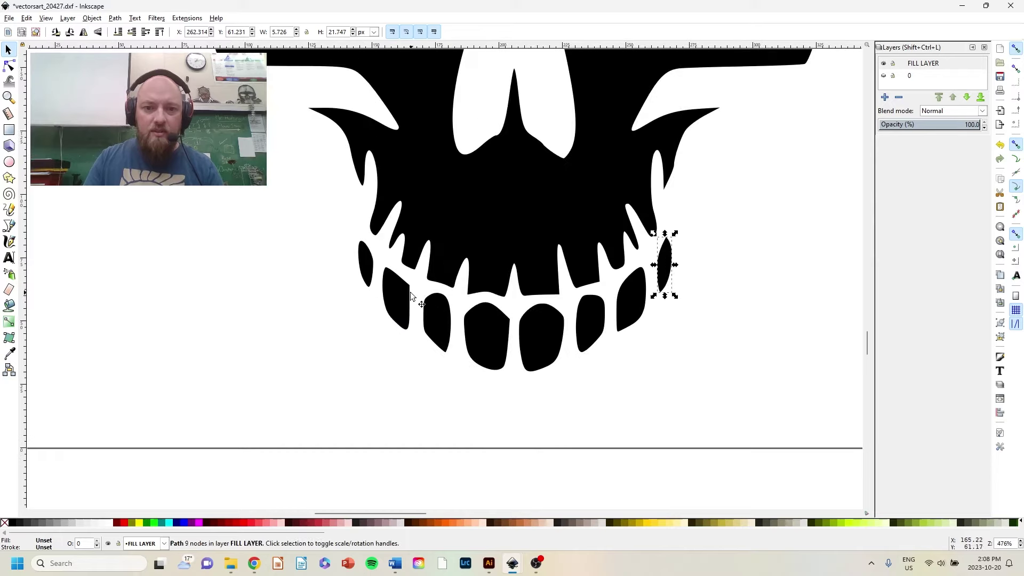
{"action": "left_click", "coordinate": [766, 316]}
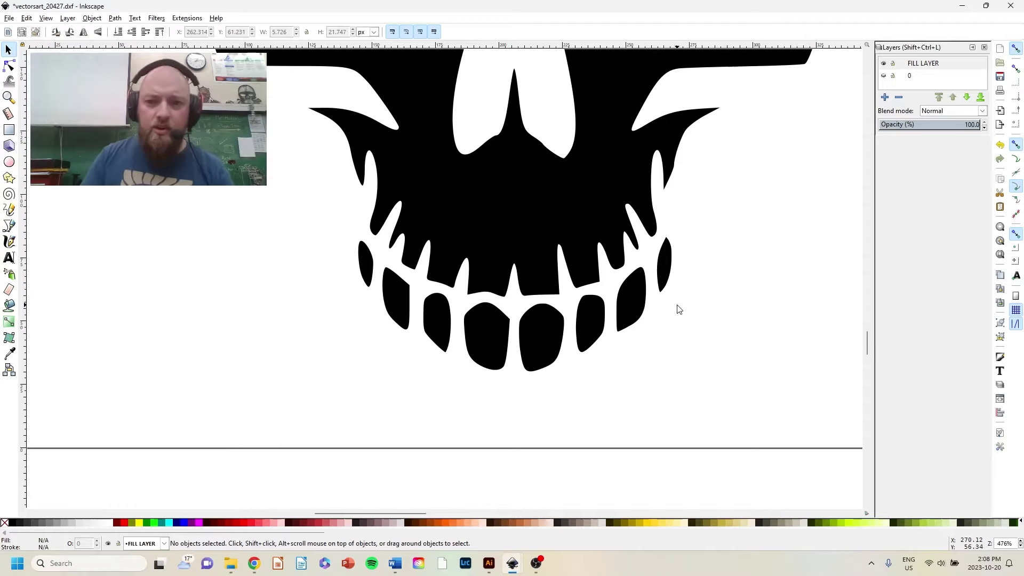
Step: Examine the gaps that separate the lower teeth from each other and from the skull
{"action": "scroll", "coordinate": [544, 242], "scroll_direction": "up", "scroll_amount": 3}
{"action": "scroll", "coordinate": [553, 244], "scroll_direction": "down", "scroll_amount": 1}
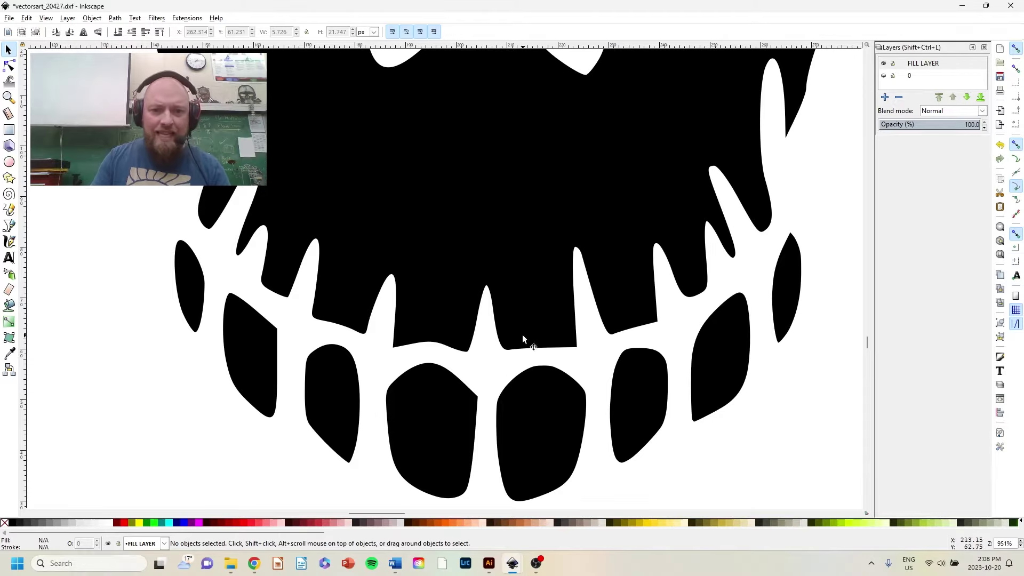
{"action": "scroll", "coordinate": [590, 274], "scroll_direction": "down", "scroll_amount": 5}
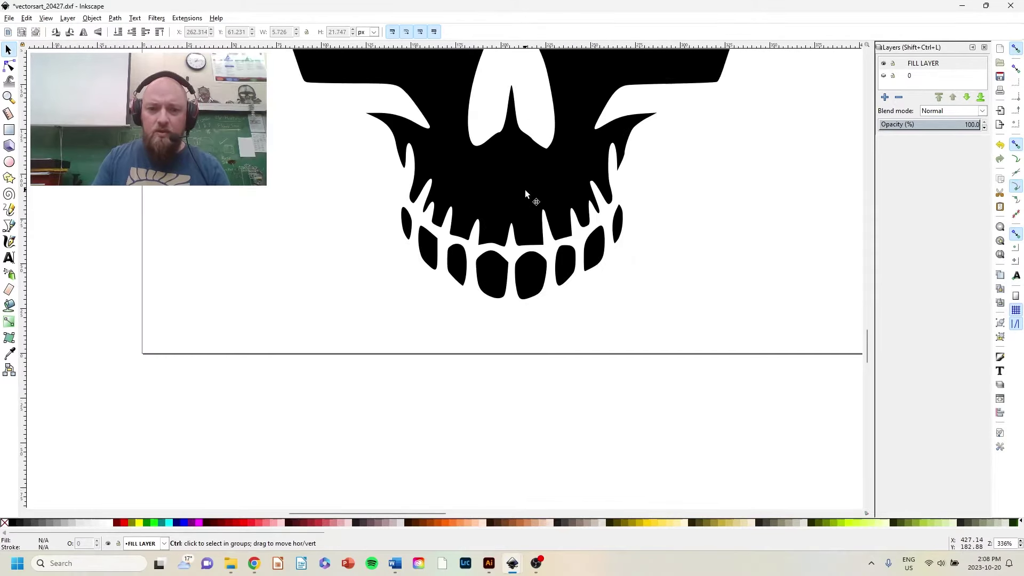
{"action": "scroll", "coordinate": [549, 267], "scroll_direction": "up", "scroll_amount": 3}
{"action": "left_click_drag", "start_coordinate": [566, 156], "coordinate": [535, 132]}
{"action": "scroll", "coordinate": [534, 373], "scroll_direction": "down", "scroll_amount": 3}
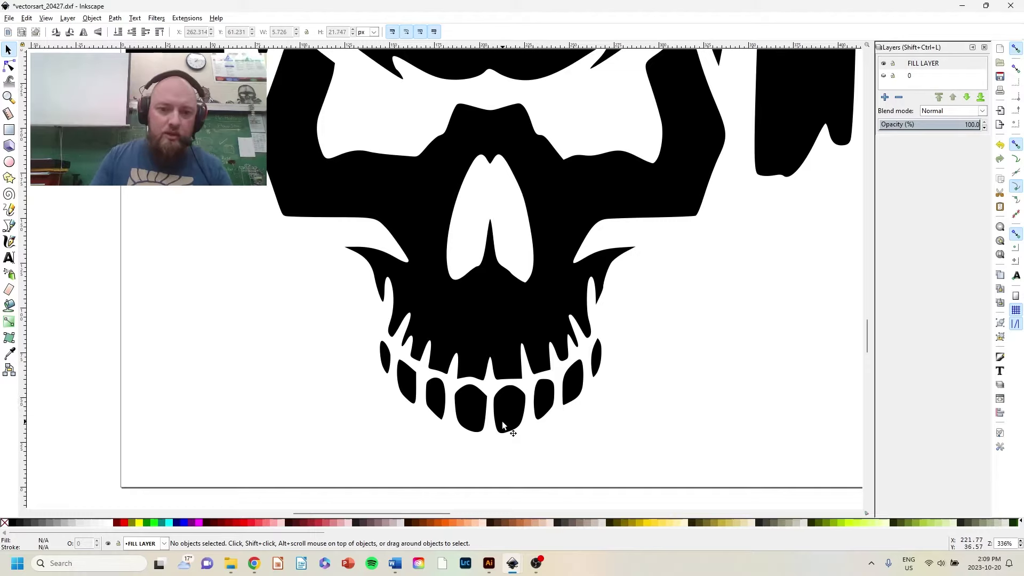
{"action": "scroll", "coordinate": [389, 350], "scroll_direction": "up", "scroll_amount": 4}
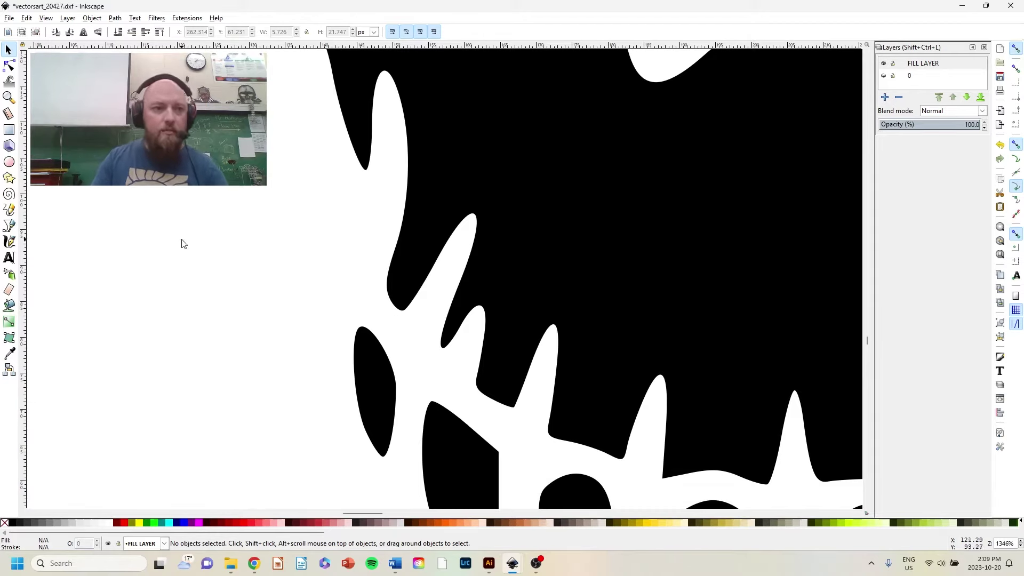
Step: Set black as the fill colour for new rectangles
{"action": "left_click", "coordinate": [9, 136]}
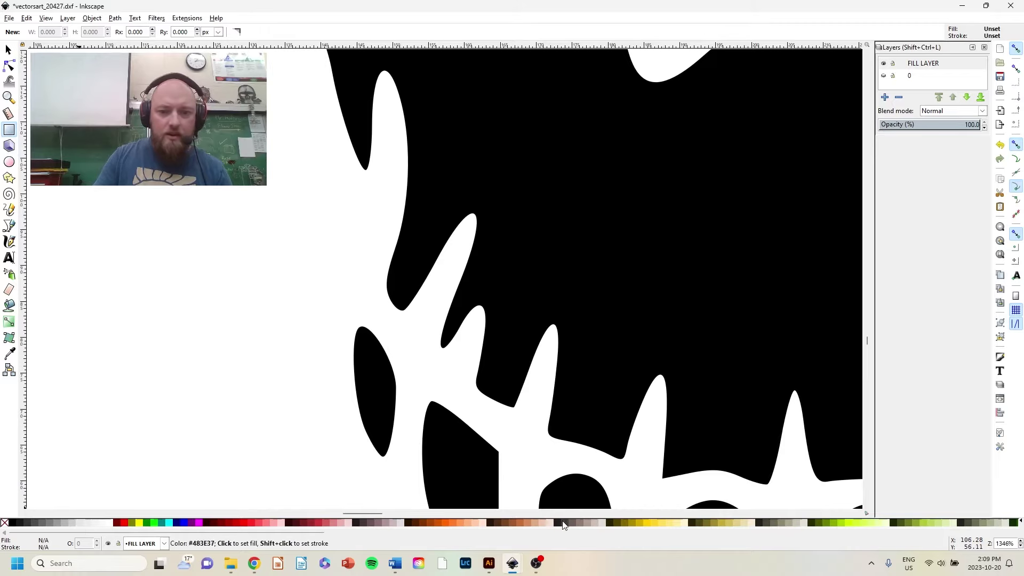
{"action": "left_click", "coordinate": [12, 522]}
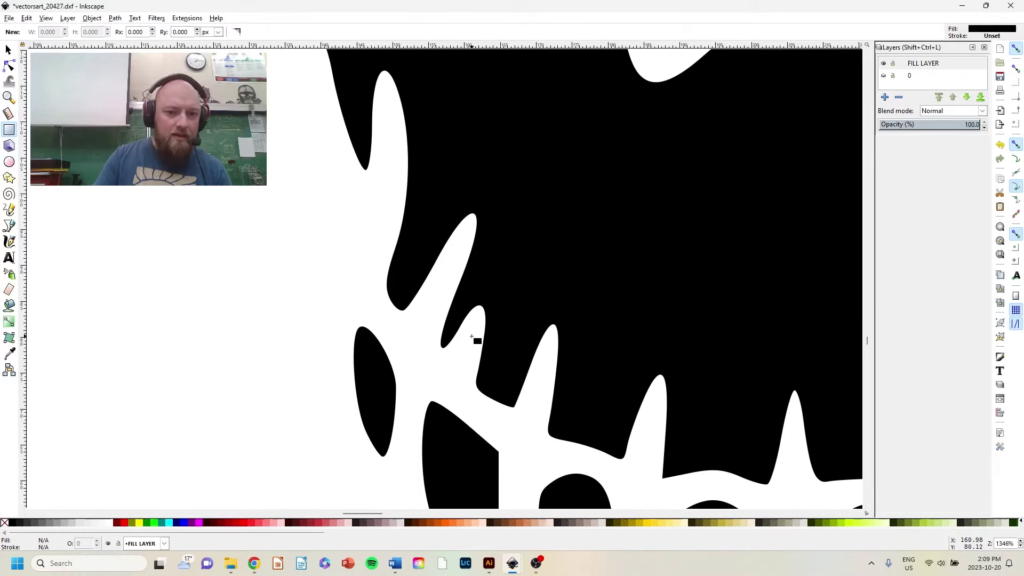
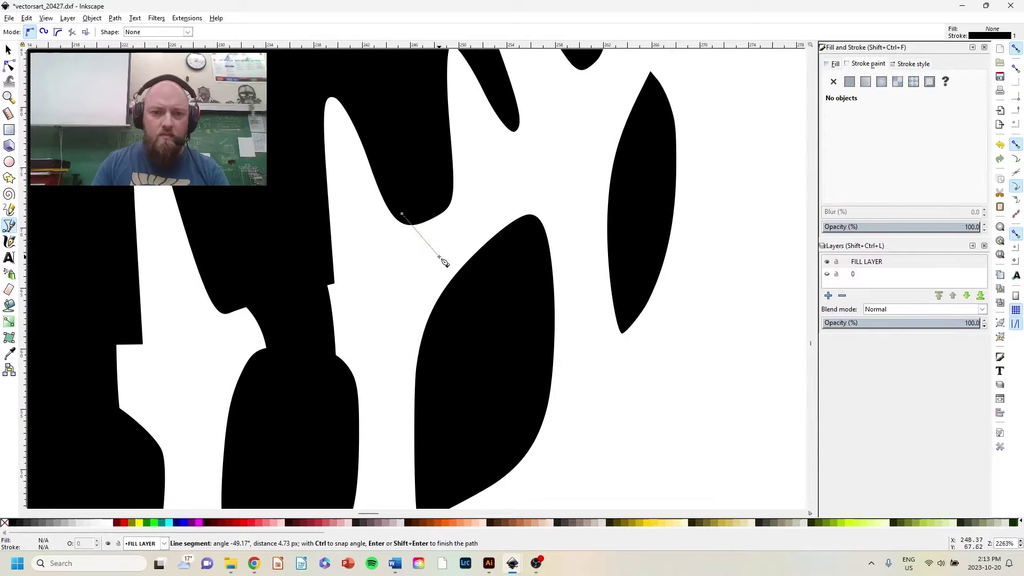
Step: Finish the closed bridge shape joining the second tooth from the right to the skull, with no stroke and a flat black fill
{"action": "left_click_drag", "start_coordinate": [448, 196], "coordinate": [431, 192]}
{"action": "left_click", "coordinate": [403, 216]}
{"action": "left_click", "coordinate": [834, 82]}
{"action": "left_click", "coordinate": [834, 63]}
{"action": "left_click", "coordinate": [849, 81]}
Step: Draw a bridge about 7 × 14 px joining the outermost right tooth to the skull, with flat black fill and no stroke, and deselect it
{"action": "left_click_drag", "start_coordinate": [586, 85], "coordinate": [444, 307]}
{"action": "left_click", "coordinate": [439, 284]}
{"action": "left_click_drag", "start_coordinate": [482, 384], "coordinate": [482, 415]}
{"action": "left_click", "coordinate": [517, 333]}
{"action": "left_click", "coordinate": [452, 218]}
{"action": "left_click", "coordinate": [439, 284]}
{"action": "left_click", "coordinate": [849, 82]}
{"action": "left_click", "coordinate": [864, 64]}
{"action": "left_click", "coordinate": [833, 81]}
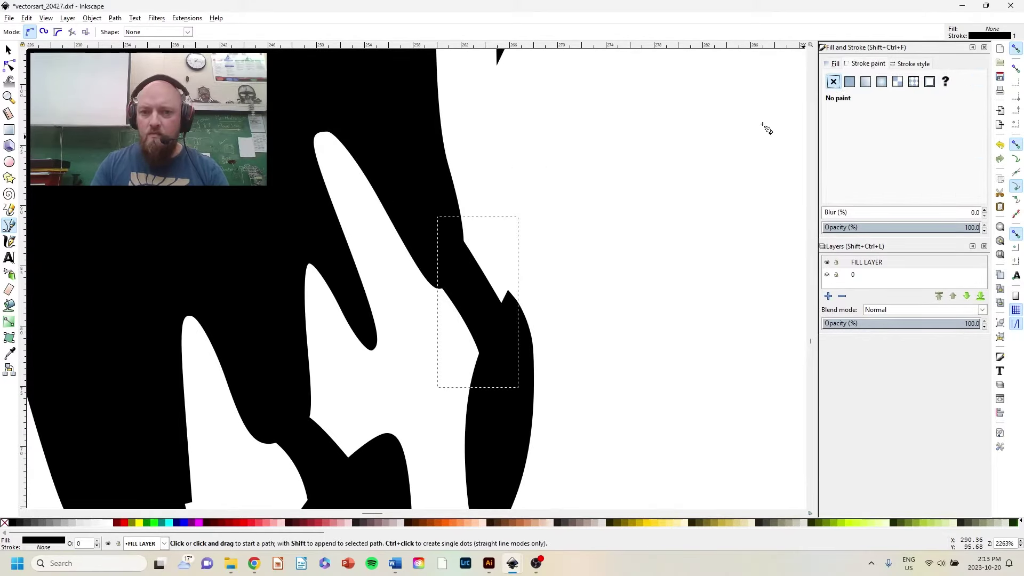
{"action": "left_click", "coordinate": [8, 49]}
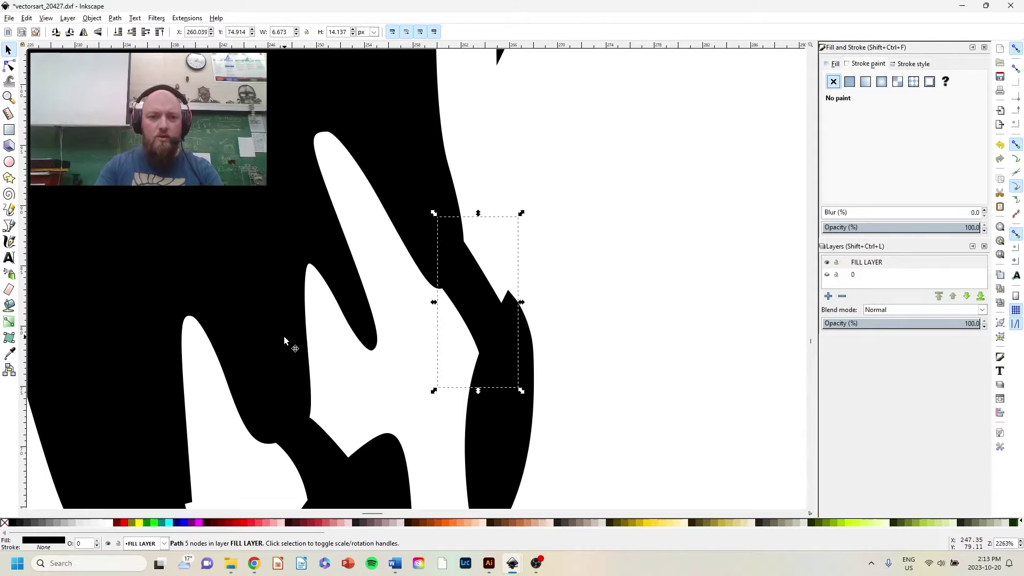
{"action": "scroll", "coordinate": [285, 337], "scroll_direction": "down", "scroll_amount": 6}
{"action": "left_click_drag", "start_coordinate": [245, 234], "coordinate": [458, 299]}
{"action": "left_click", "coordinate": [646, 426]}
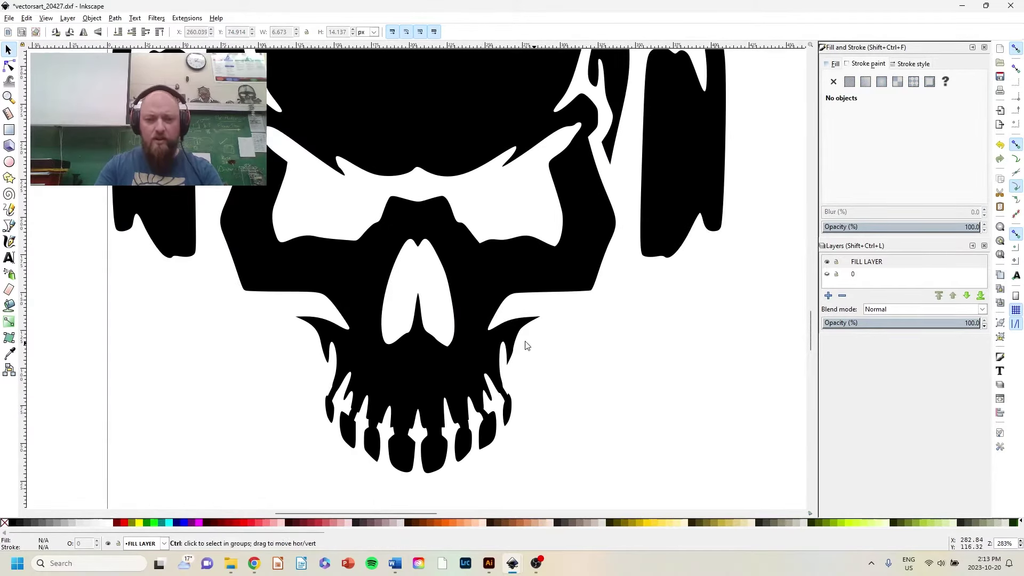
Step: Examine the whole design for other parts that are disconnected from the skull, including the headphones
{"action": "scroll", "coordinate": [536, 347], "scroll_direction": "down", "scroll_amount": 3}
{"action": "scroll", "coordinate": [493, 362], "scroll_direction": "up", "scroll_amount": 3}
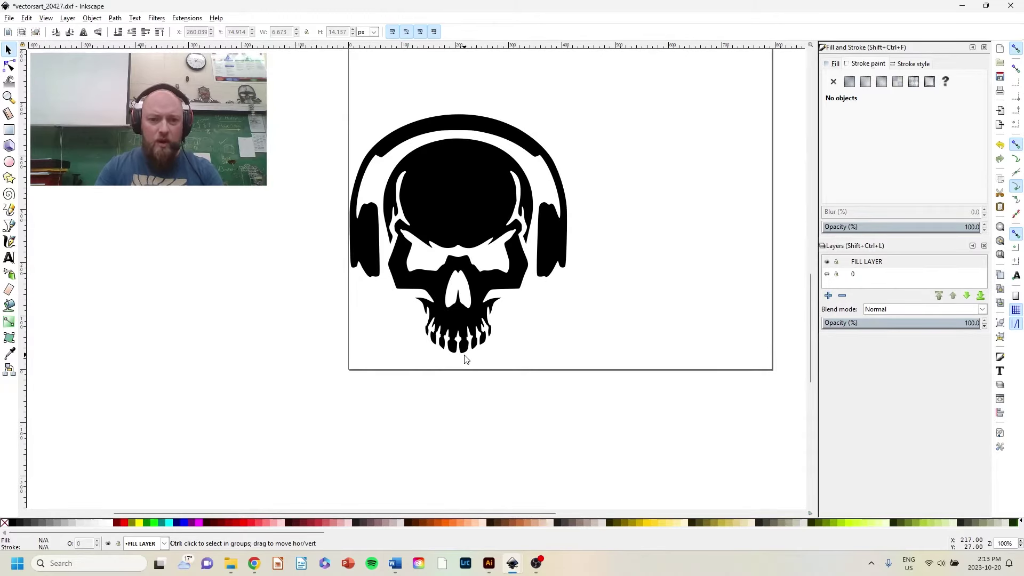
{"action": "scroll", "coordinate": [464, 300], "scroll_direction": "up", "scroll_amount": 3}
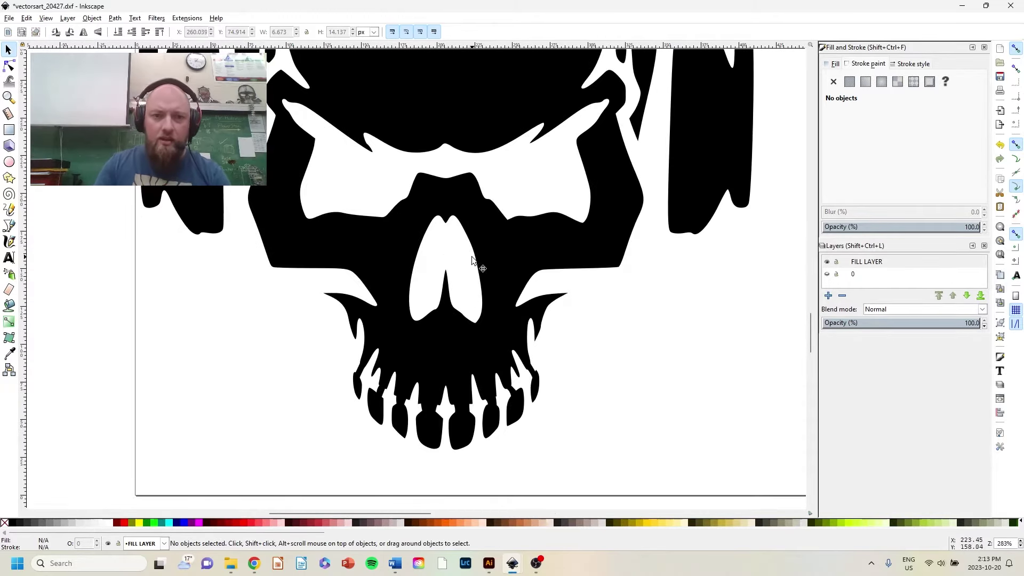
{"action": "scroll", "coordinate": [437, 279], "scroll_direction": "up", "scroll_amount": 15}
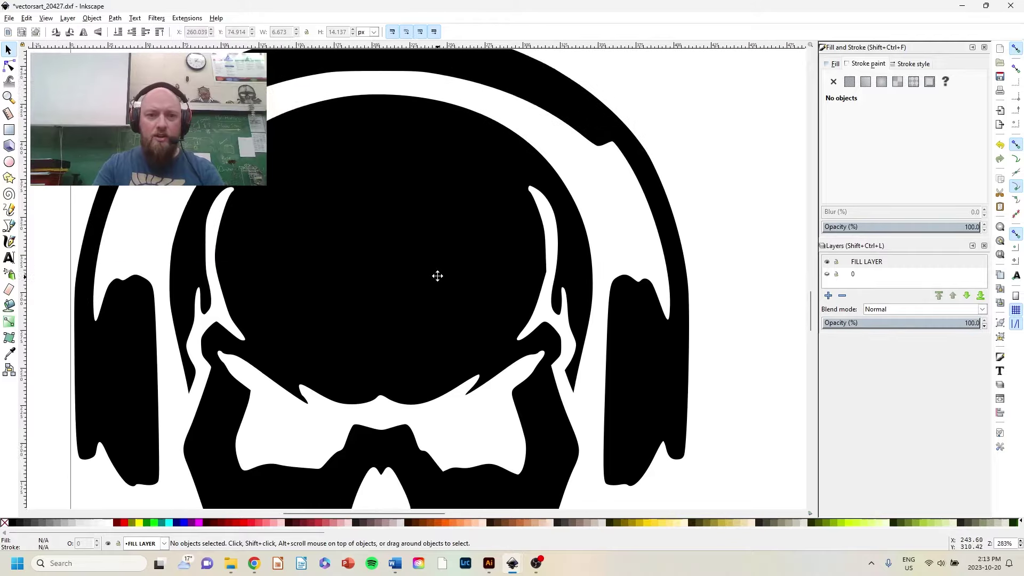
{"action": "left_click_drag", "start_coordinate": [467, 362], "coordinate": [478, 229]}
{"action": "scroll", "coordinate": [479, 234], "scroll_direction": "down", "scroll_amount": 2}
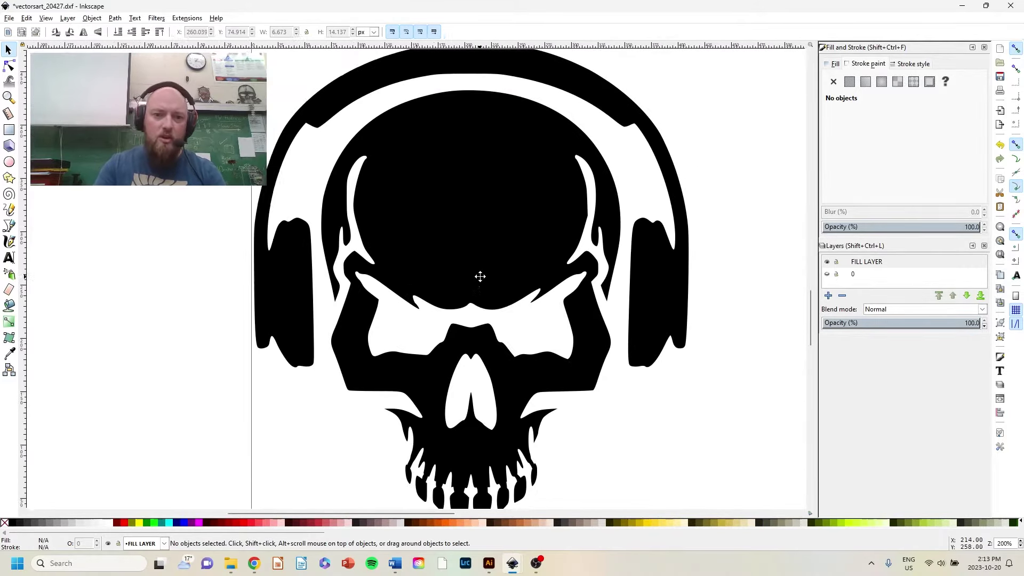
{"action": "scroll", "coordinate": [545, 253], "scroll_direction": "up", "scroll_amount": 4}
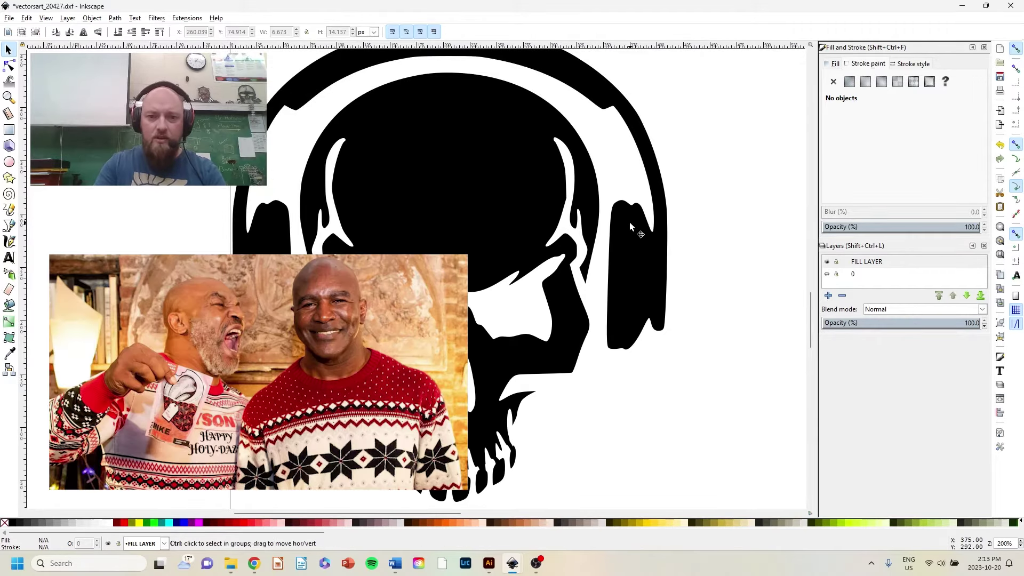
Step: Draw a closed four-node shape with curved edges, about 31 × 39 px, across the gap between the skull and the right ear cup
{"action": "scroll", "coordinate": [629, 222], "scroll_direction": "up", "scroll_amount": 4}
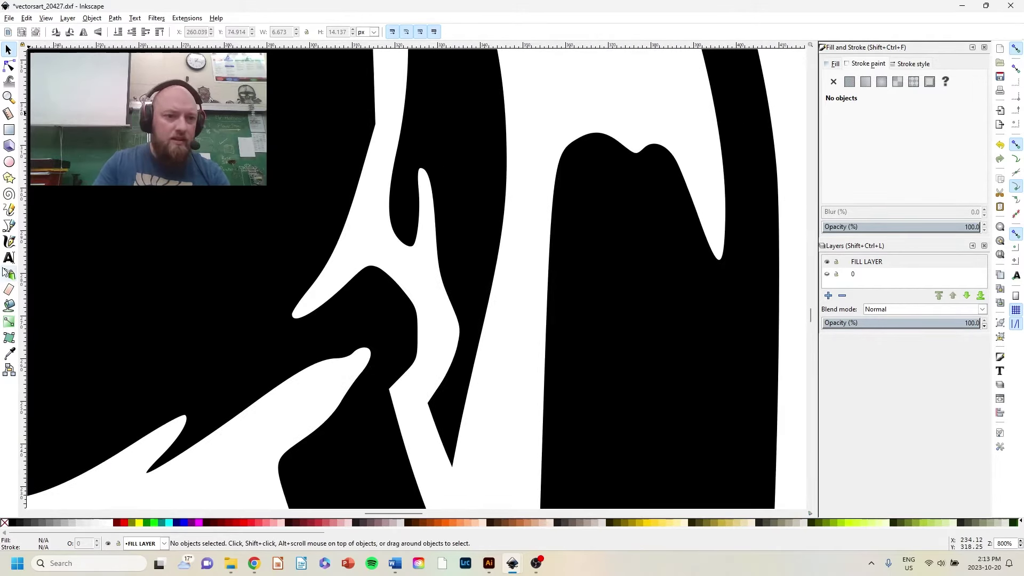
{"action": "left_click", "coordinate": [10, 226]}
{"action": "left_click", "coordinate": [491, 178]}
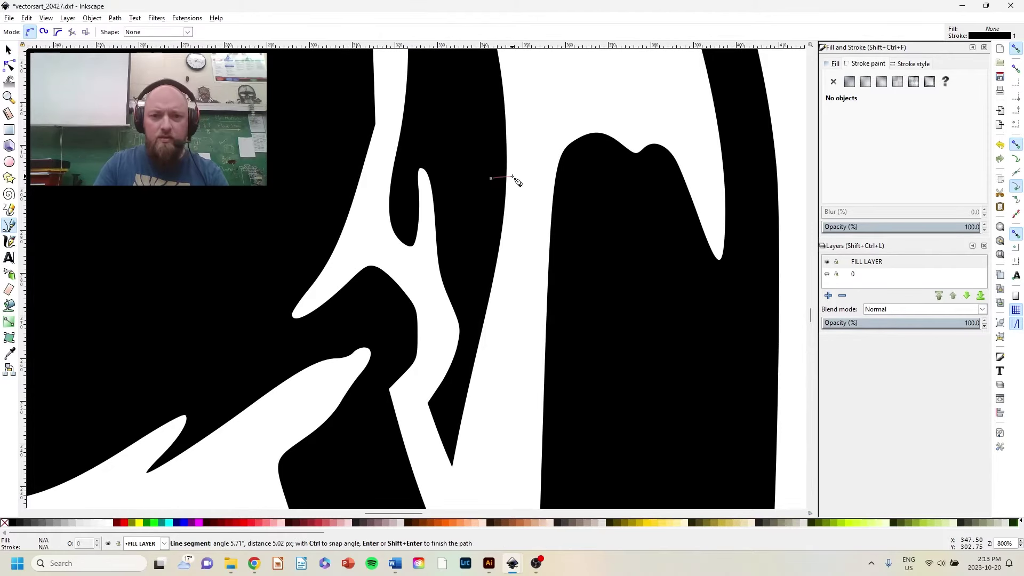
{"action": "left_click_drag", "start_coordinate": [594, 180], "coordinate": [600, 195]}
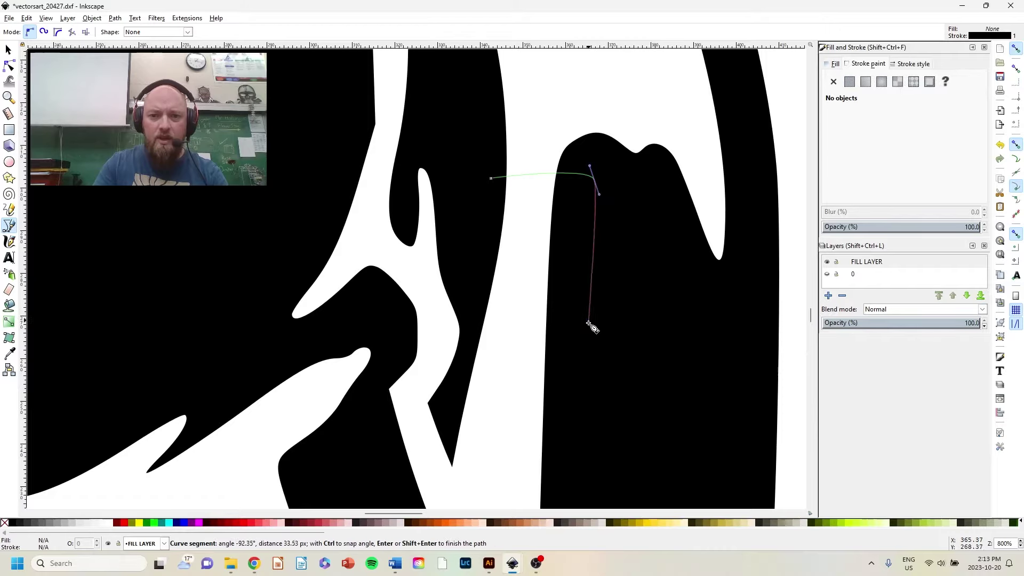
{"action": "left_click", "coordinate": [576, 340]}
{"action": "left_click_drag", "start_coordinate": [473, 308], "coordinate": [440, 331]}
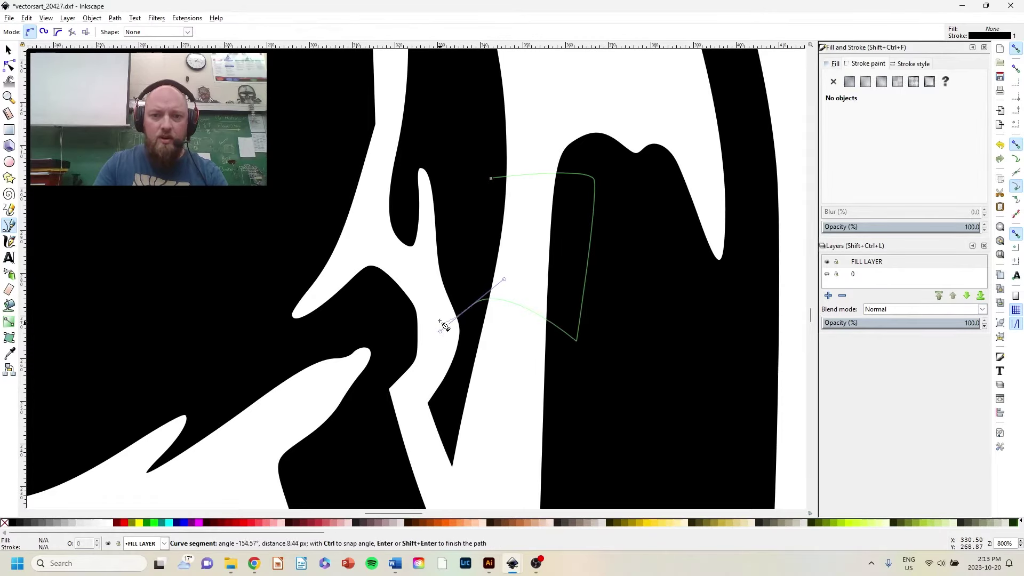
{"action": "left_click", "coordinate": [490, 178]}
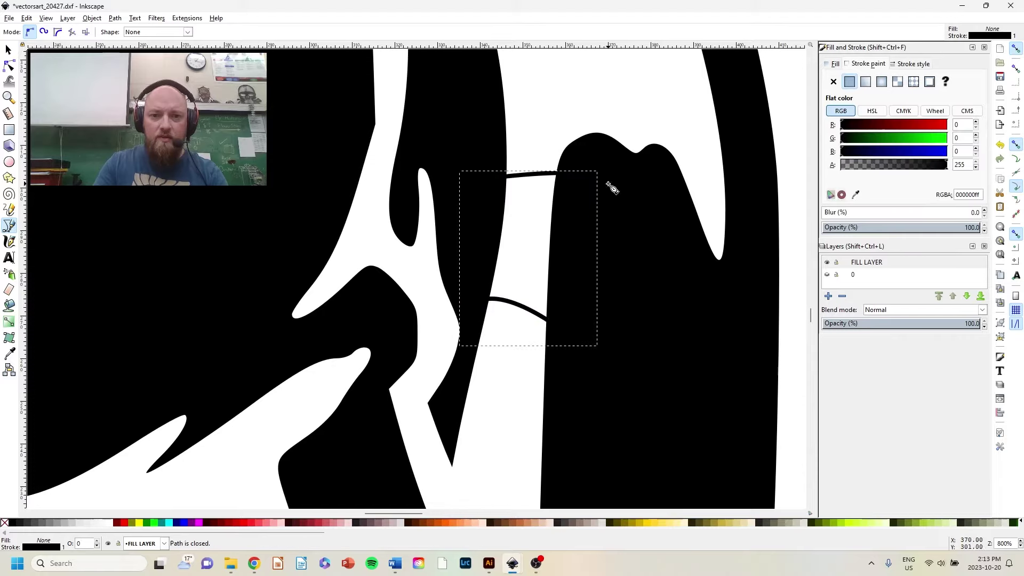
Step: Remove the stroke of the right ear-cup bridge, give it a flat black fill, and deselect it
{"action": "left_click", "coordinate": [834, 83]}
{"action": "left_click", "coordinate": [853, 80]}
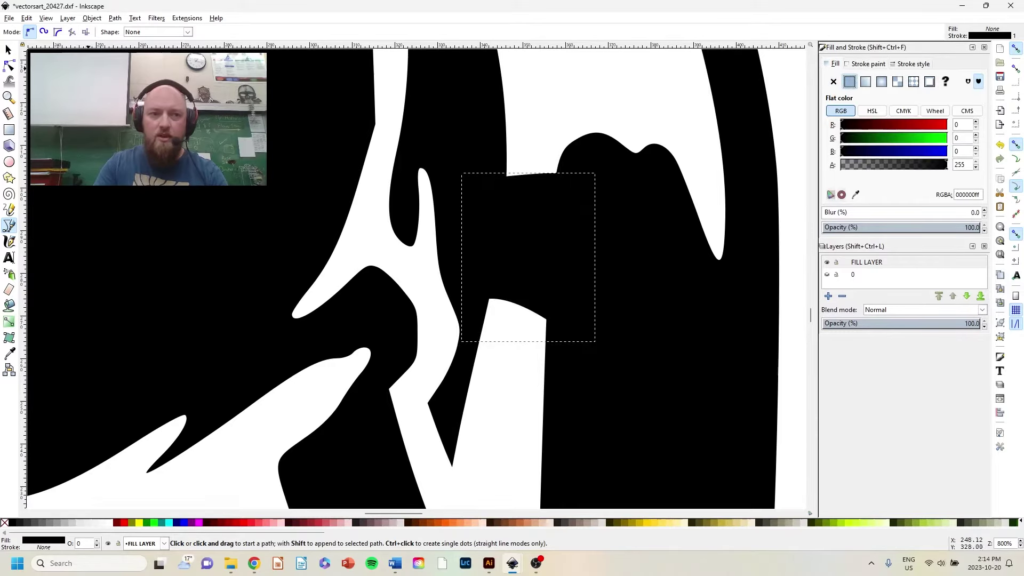
{"action": "left_click", "coordinate": [8, 51]}
{"action": "left_click", "coordinate": [566, 126]}
{"action": "scroll", "coordinate": [564, 127], "scroll_direction": "down", "scroll_amount": 2}
{"action": "scroll", "coordinate": [566, 130], "scroll_direction": "down", "scroll_amount": 4}
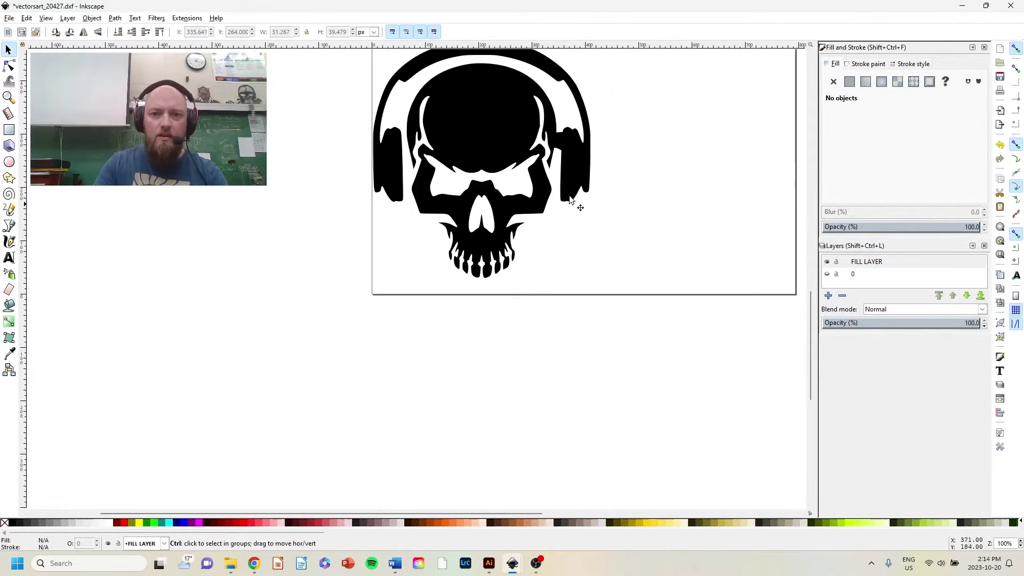
Step: Copy and paste the right ear-cup bridge, and place the copy inside the right eye socket
{"action": "scroll", "coordinate": [504, 107], "scroll_direction": "up", "scroll_amount": 3}
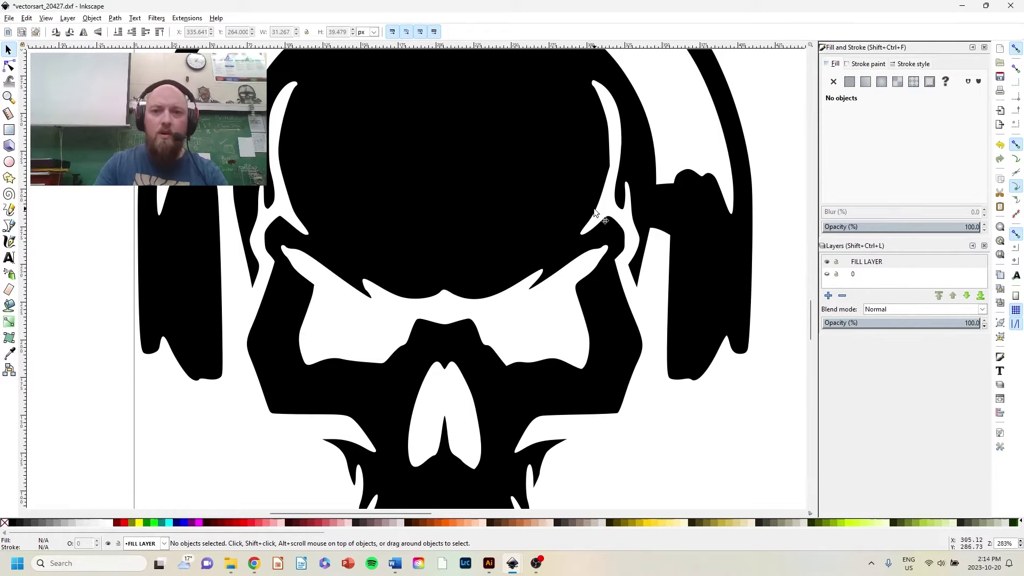
{"action": "left_click", "coordinate": [660, 210]}
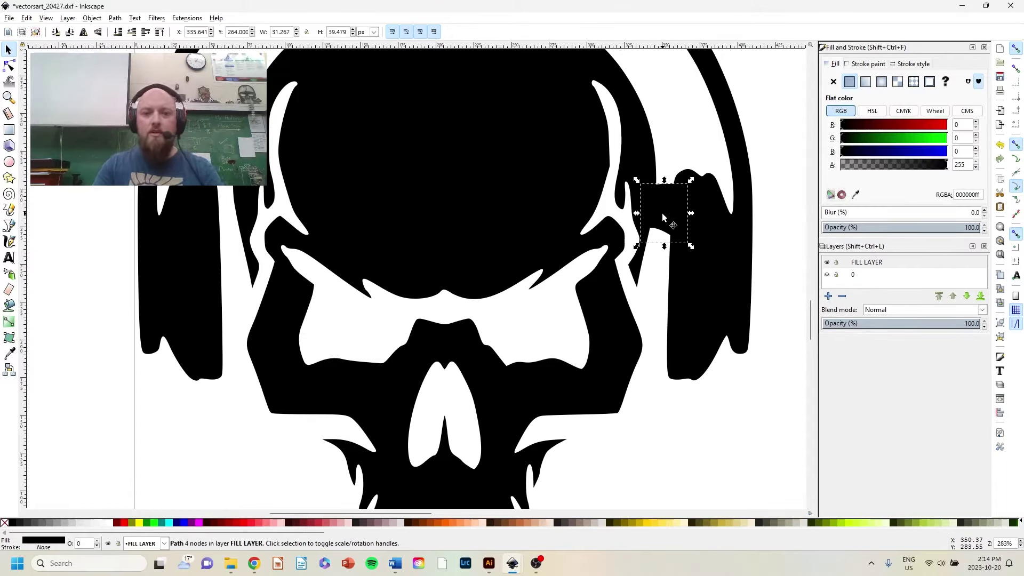
{"action": "left_click", "coordinate": [26, 18]}
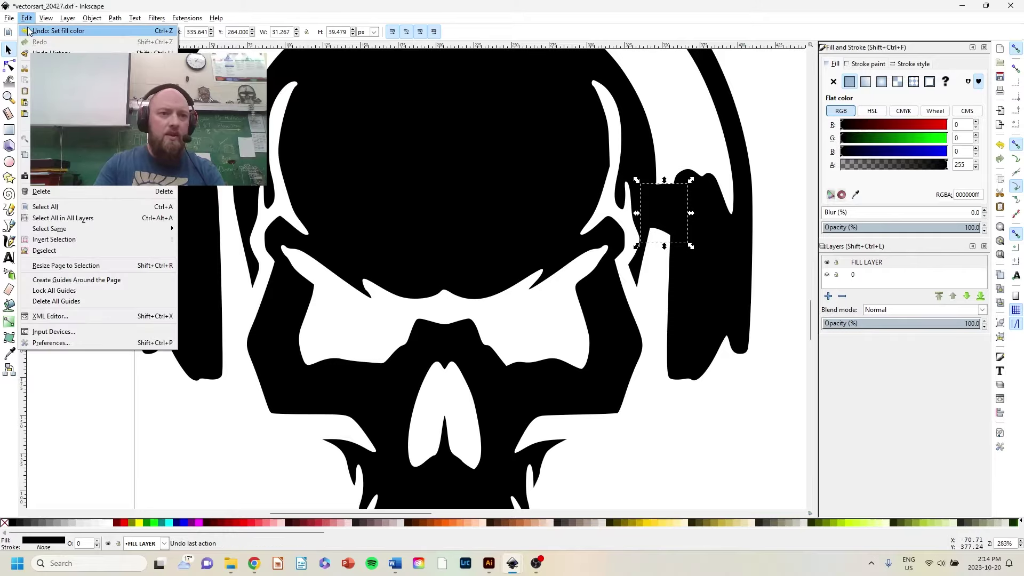
{"action": "left_click", "coordinate": [42, 79]}
{"action": "left_click", "coordinate": [29, 18]}
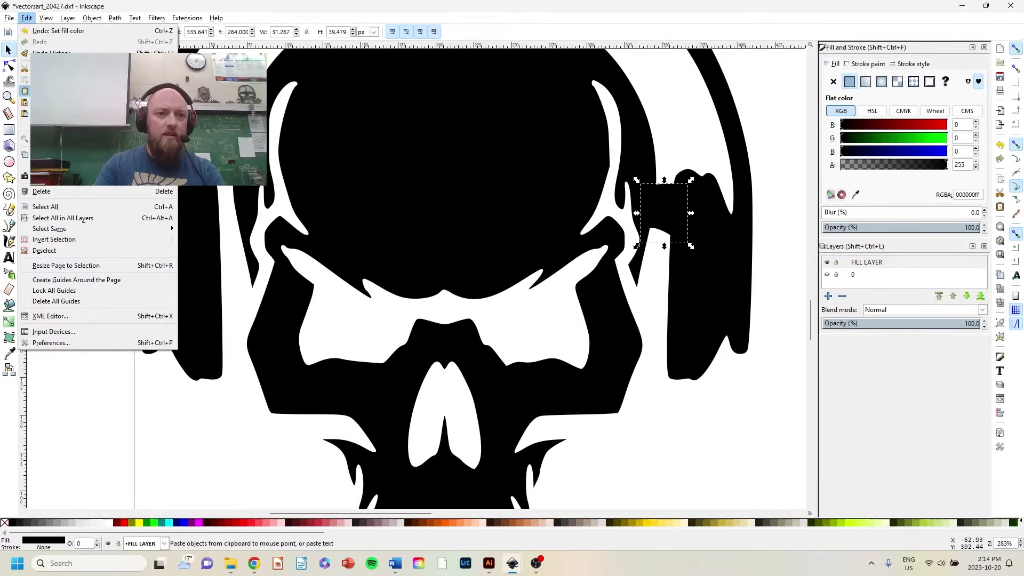
{"action": "left_click", "coordinate": [46, 90]}
{"action": "left_click_drag", "start_coordinate": [51, 83], "coordinate": [171, 124]}
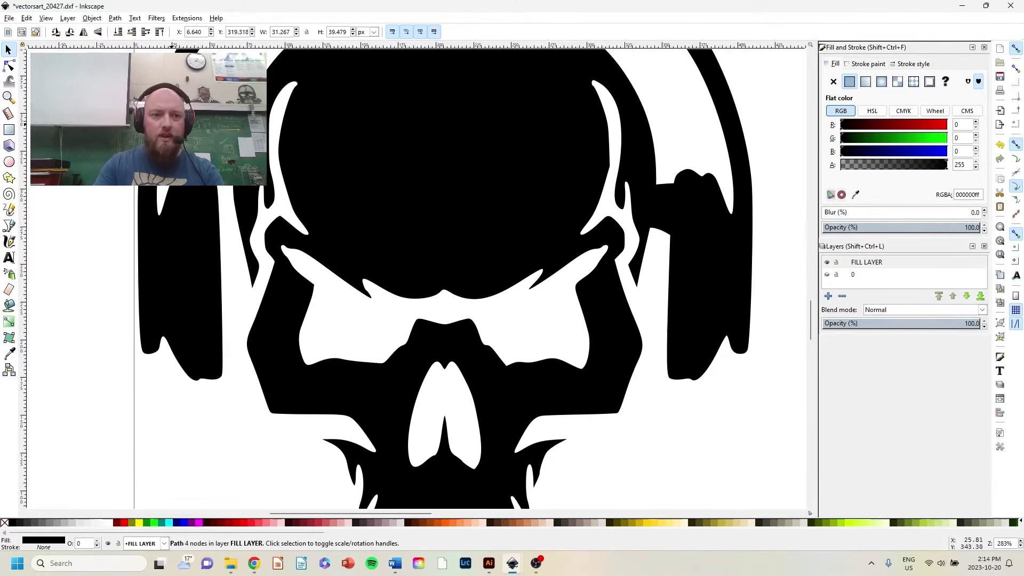
{"action": "left_click_drag", "start_coordinate": [231, 213], "coordinate": [83, 134]}
{"action": "left_click_drag", "start_coordinate": [83, 136], "coordinate": [538, 314]}
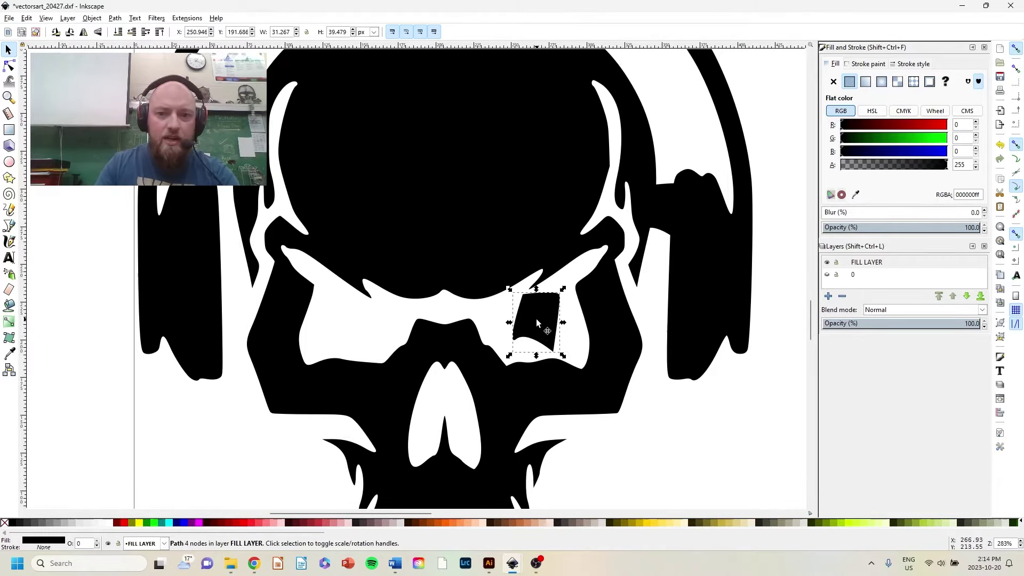
Step: Flip the copied bridge horizontally, move it across the gap between the skull and the left ear cup, and deselect it
{"action": "left_click", "coordinate": [68, 18]}
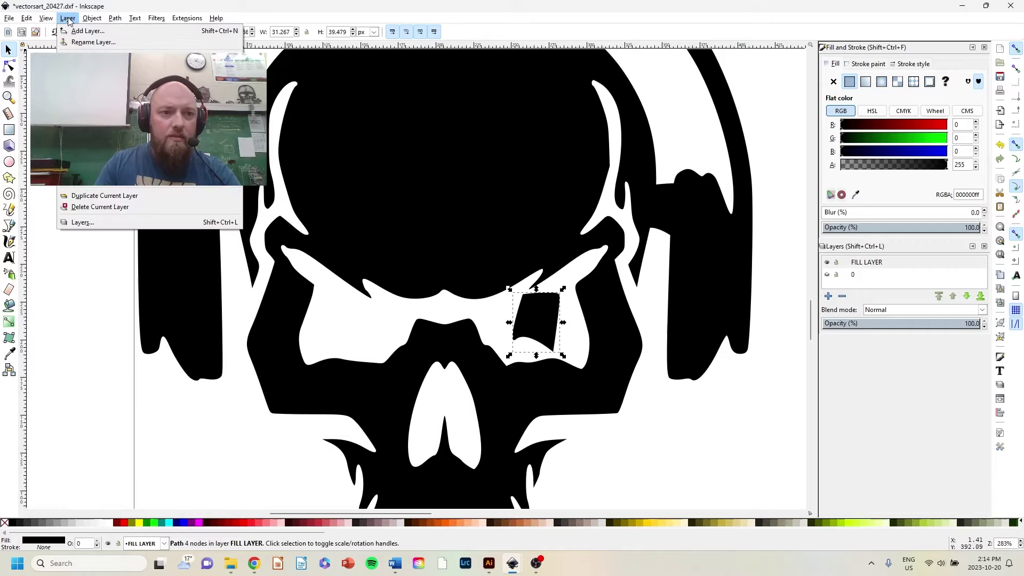
{"action": "mouse_move", "coordinate": [85, 22]}
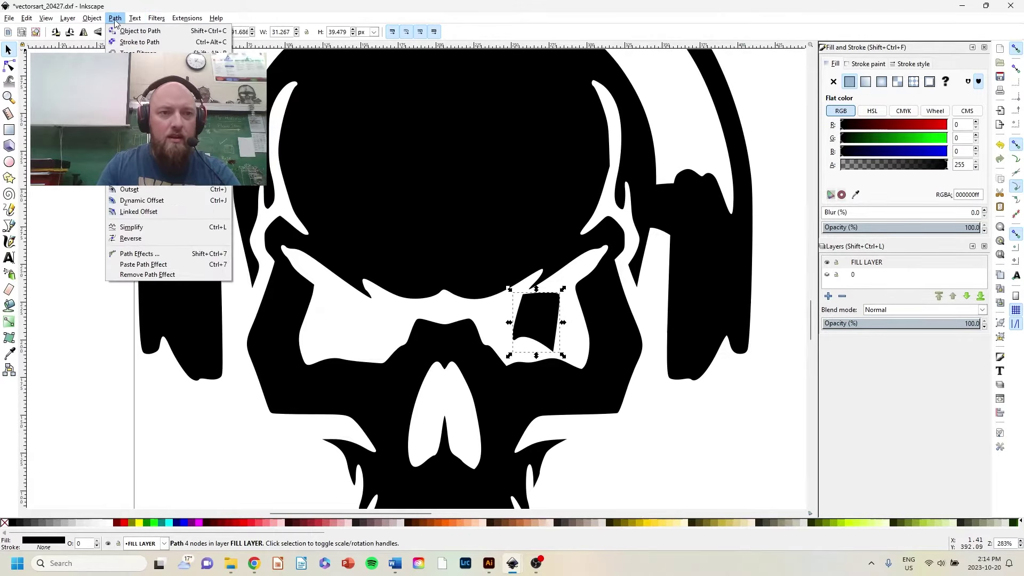
{"action": "mouse_move", "coordinate": [32, 25]}
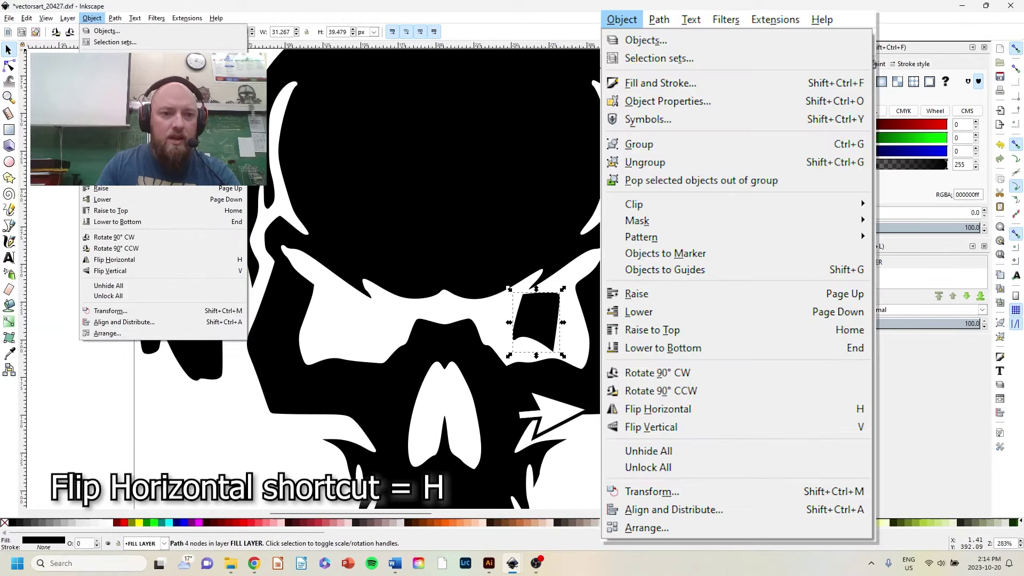
{"action": "left_click", "coordinate": [238, 265]}
{"action": "left_click_drag", "start_coordinate": [540, 315], "coordinate": [223, 202]}
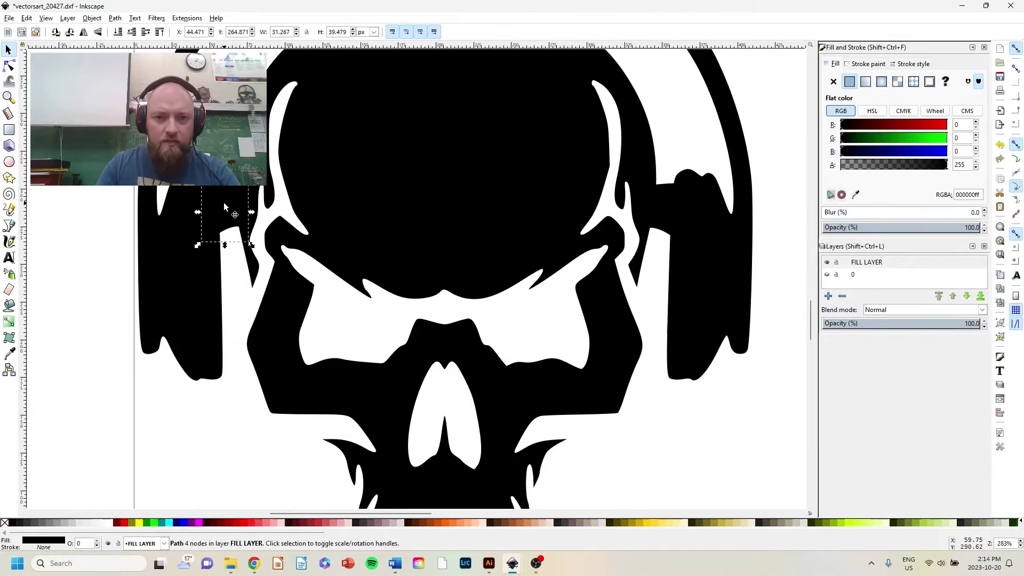
{"action": "left_click", "coordinate": [70, 257]}
Step: Examine the whole design to check both ear-cup bridges and the joined teeth
{"action": "scroll", "coordinate": [373, 357], "scroll_direction": "down", "scroll_amount": 3}
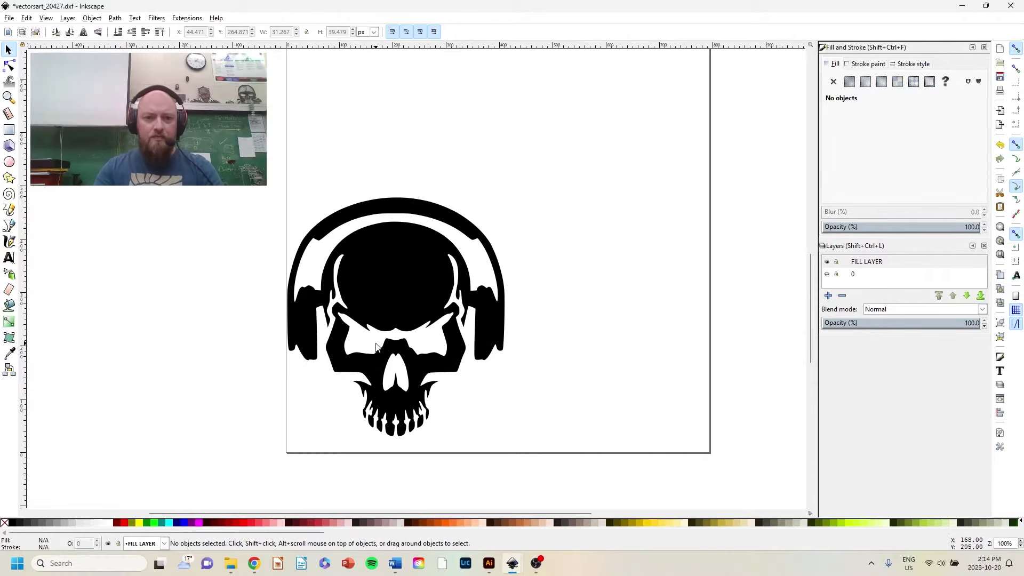
{"action": "scroll", "coordinate": [375, 361], "scroll_direction": "up", "scroll_amount": 1}
{"action": "scroll", "coordinate": [411, 309], "scroll_direction": "up", "scroll_amount": 1}
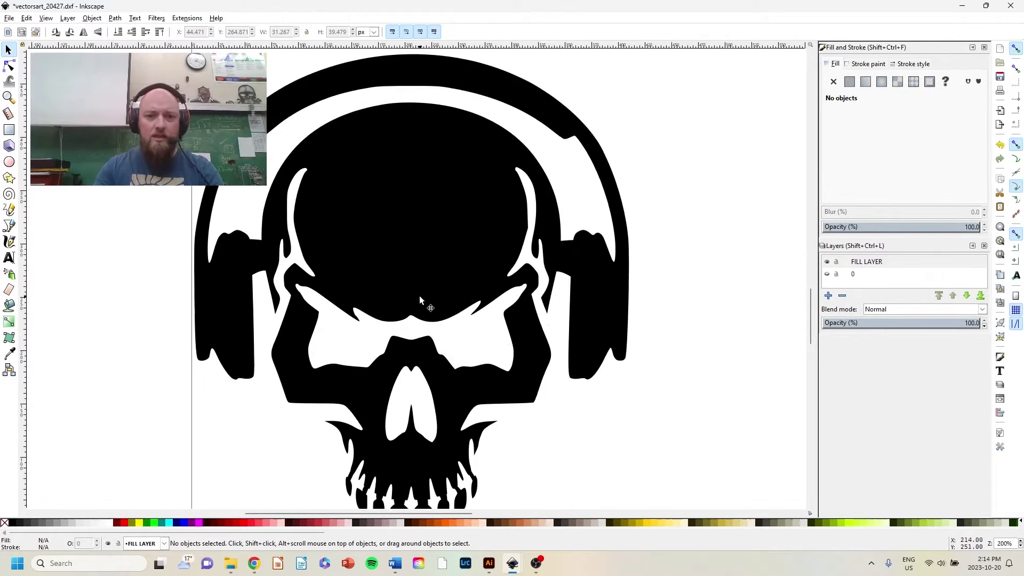
{"action": "scroll", "coordinate": [420, 296], "scroll_direction": "down", "scroll_amount": 3}
{"action": "scroll", "coordinate": [421, 272], "scroll_direction": "up", "scroll_amount": 1}
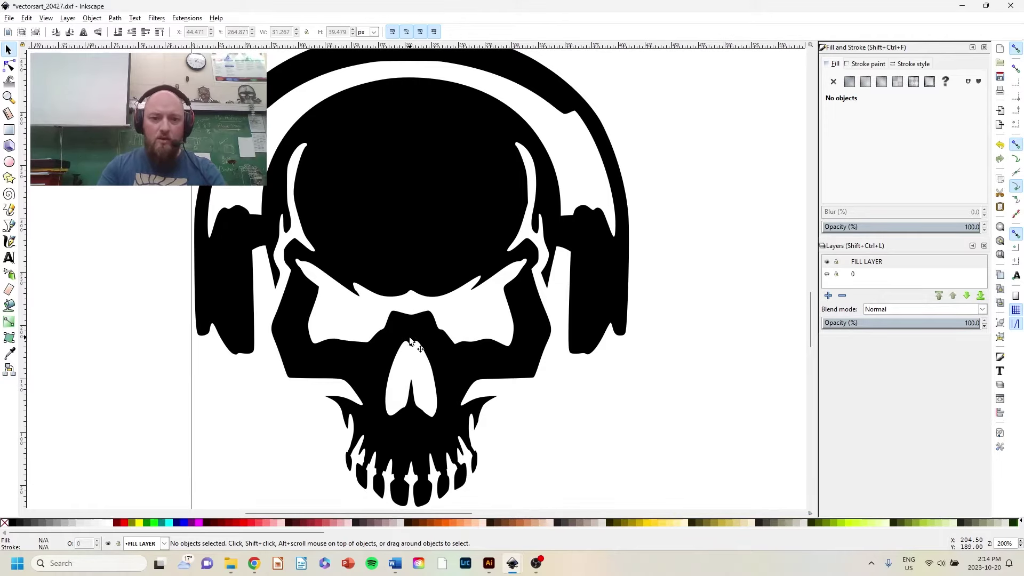
{"action": "scroll", "coordinate": [421, 283], "scroll_direction": "up", "scroll_amount": 2}
{"action": "scroll", "coordinate": [416, 240], "scroll_direction": "down", "scroll_amount": 2}
{"action": "scroll", "coordinate": [415, 240], "scroll_direction": "down", "scroll_amount": 1}
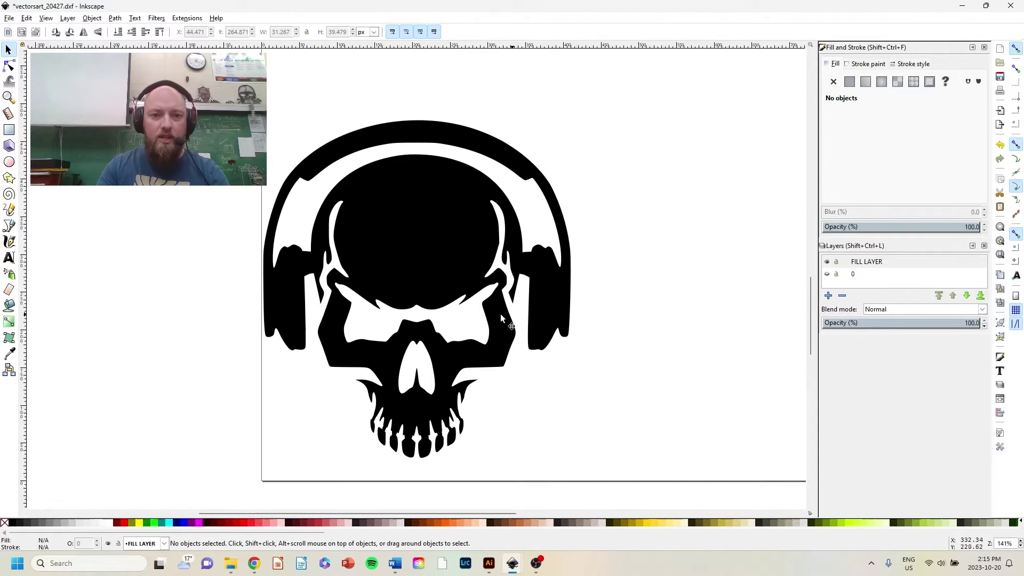
Step: Combine all shapes of the skull and headphones into one path, and inspect the overlaps at the ear-cup bridges and teeth
{"action": "left_click", "coordinate": [307, 267]}
{"action": "left_click_drag", "start_coordinate": [206, 93], "coordinate": [622, 497]}
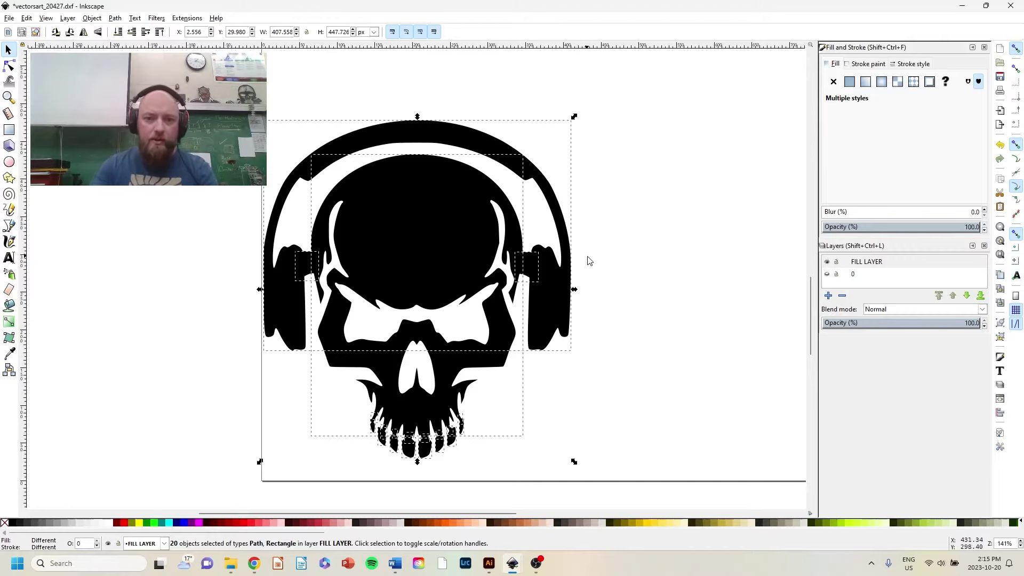
{"action": "left_click", "coordinate": [114, 19]}
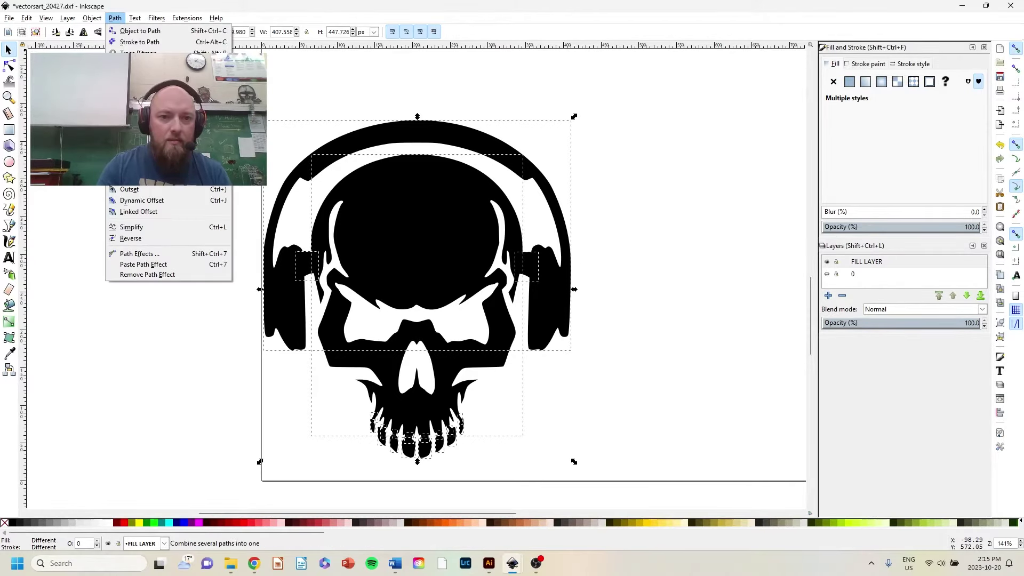
{"action": "left_click", "coordinate": [136, 151]}
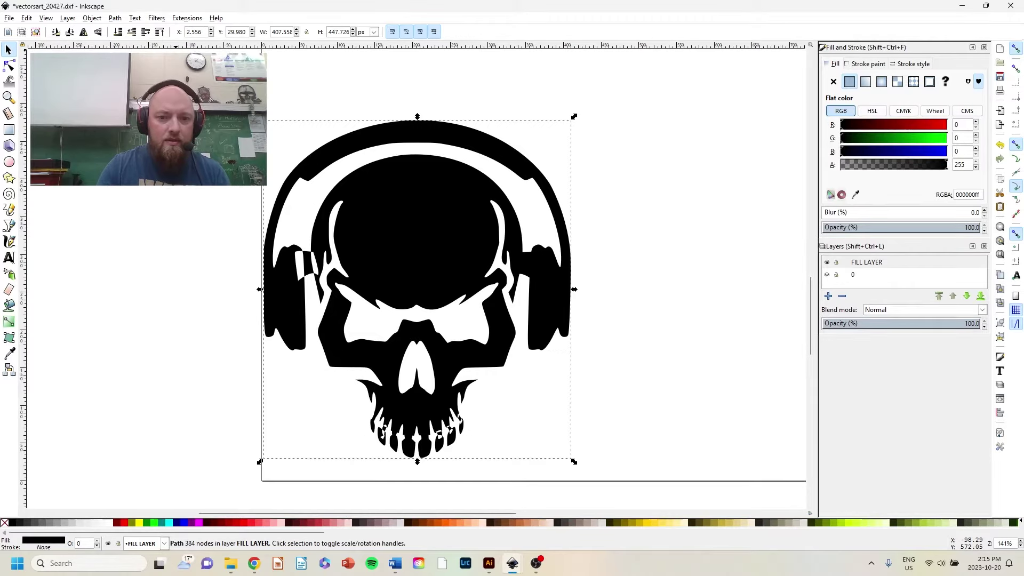
{"action": "scroll", "coordinate": [305, 266], "scroll_direction": "up", "scroll_amount": 5, "text": "ctrl"}
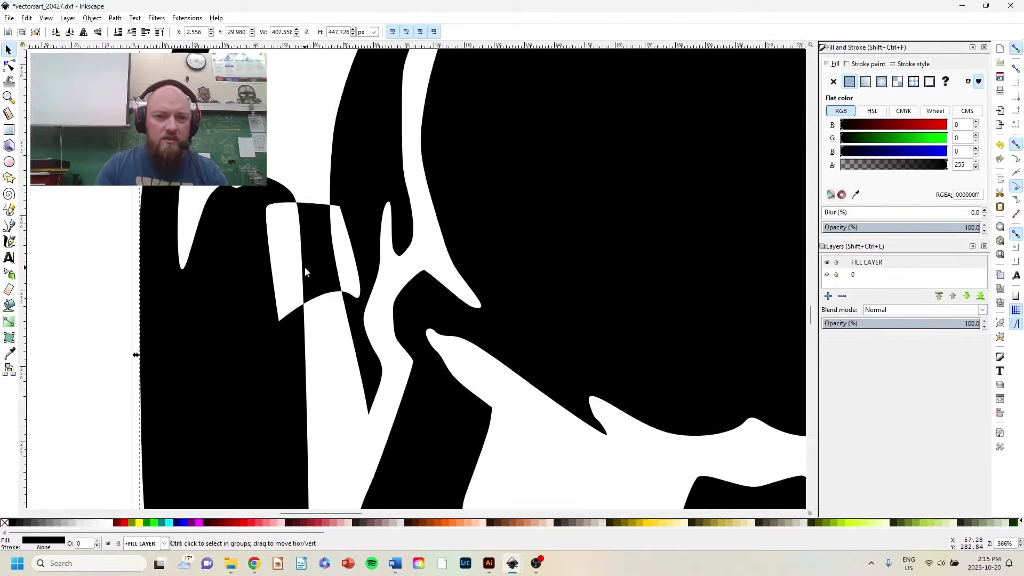
{"action": "scroll", "coordinate": [305, 266], "scroll_direction": "down", "scroll_amount": 5, "text": "ctrl"}
{"action": "scroll", "coordinate": [405, 357], "scroll_direction": "up", "scroll_amount": 6, "text": "ctrl"}
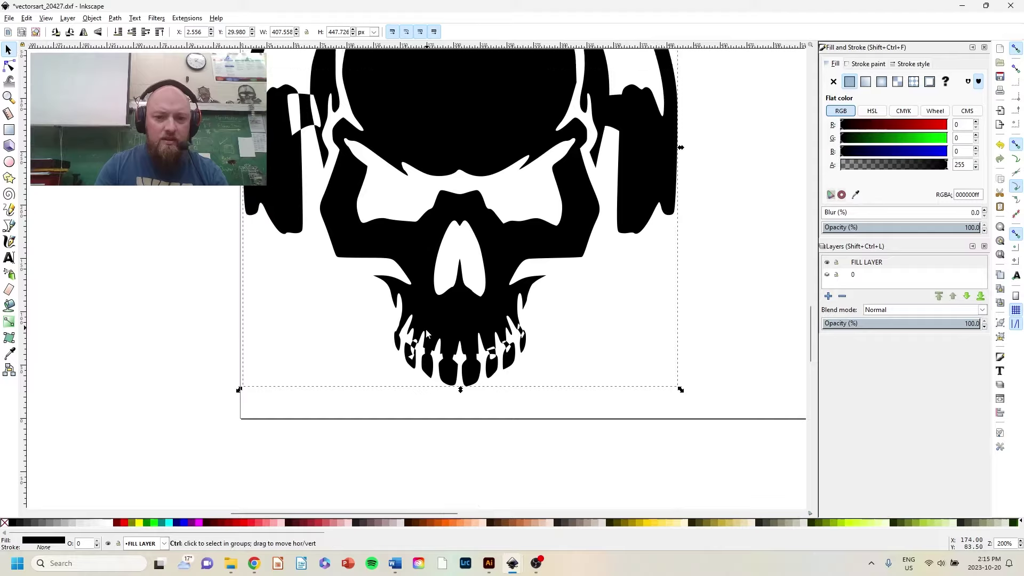
{"action": "scroll", "coordinate": [405, 356], "scroll_direction": "down", "scroll_amount": 6, "text": "ctrl"}
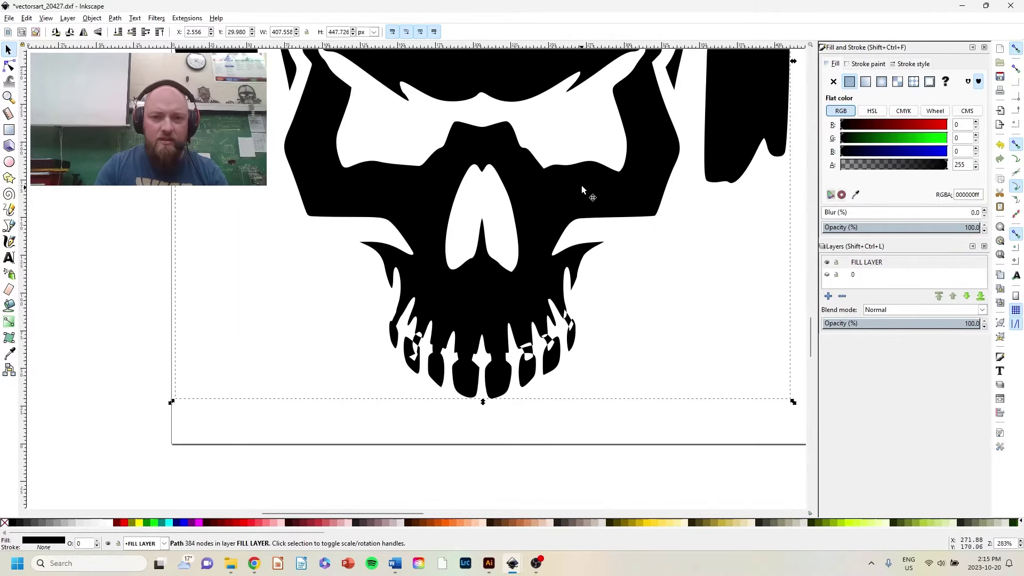
Step: Check the overlaps in the combined skull and headphones, and undo the Combine of all the shapes
{"action": "scroll", "coordinate": [590, 194], "scroll_direction": "up", "scroll_amount": 2, "text": "ctrl"}
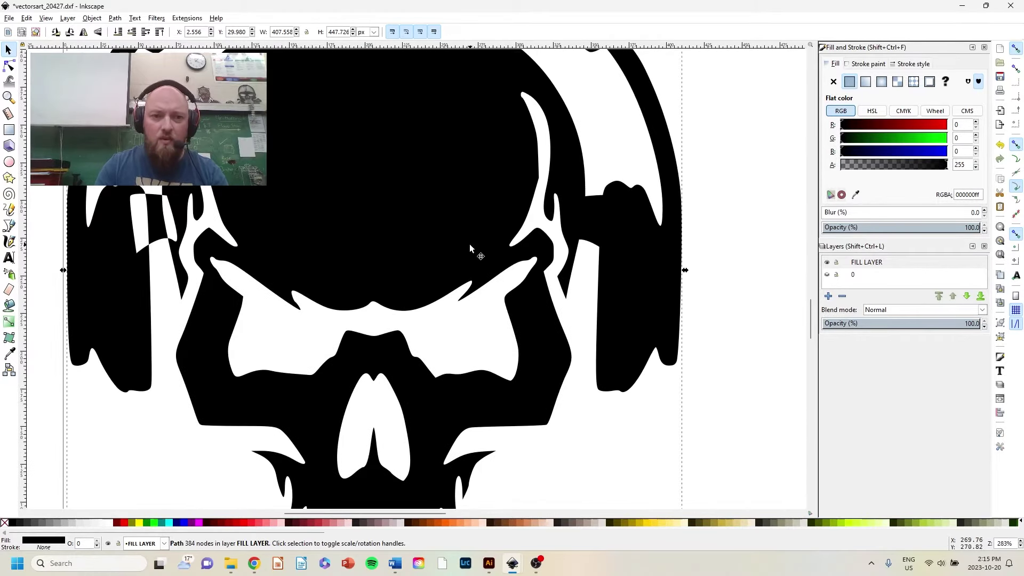
{"action": "scroll", "coordinate": [417, 297], "scroll_direction": "down", "scroll_amount": 3}
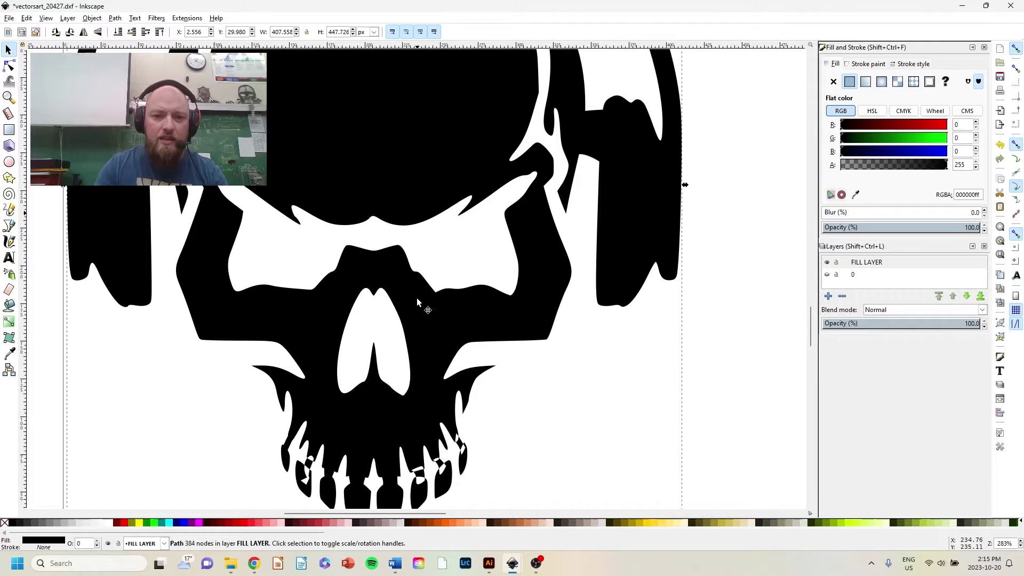
{"action": "scroll", "coordinate": [417, 298], "scroll_direction": "up", "scroll_amount": 2}
{"action": "scroll", "coordinate": [416, 297], "scroll_direction": "down", "scroll_amount": 1}
{"action": "left_click", "coordinate": [26, 17]}
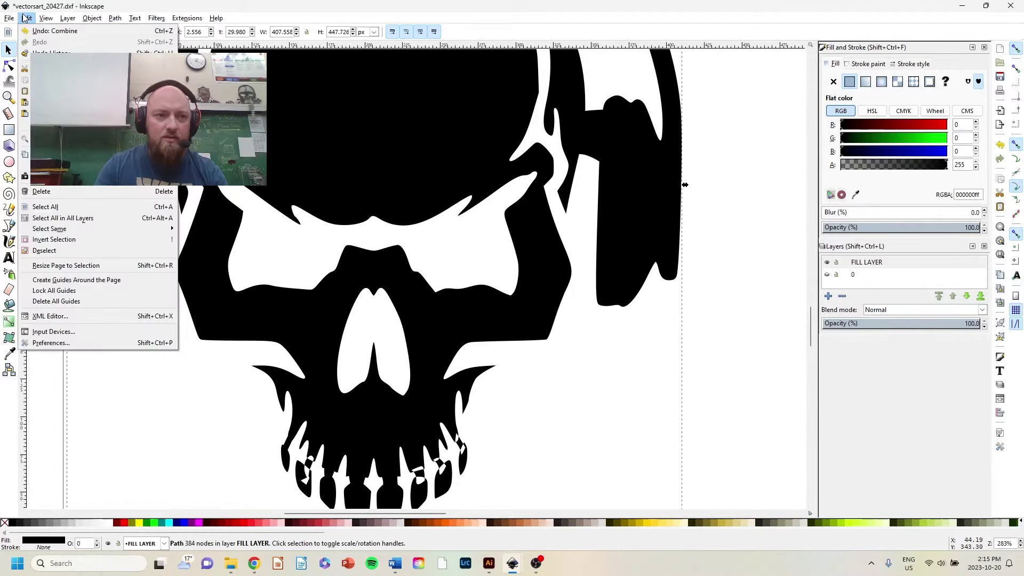
{"action": "left_click", "coordinate": [32, 30]}
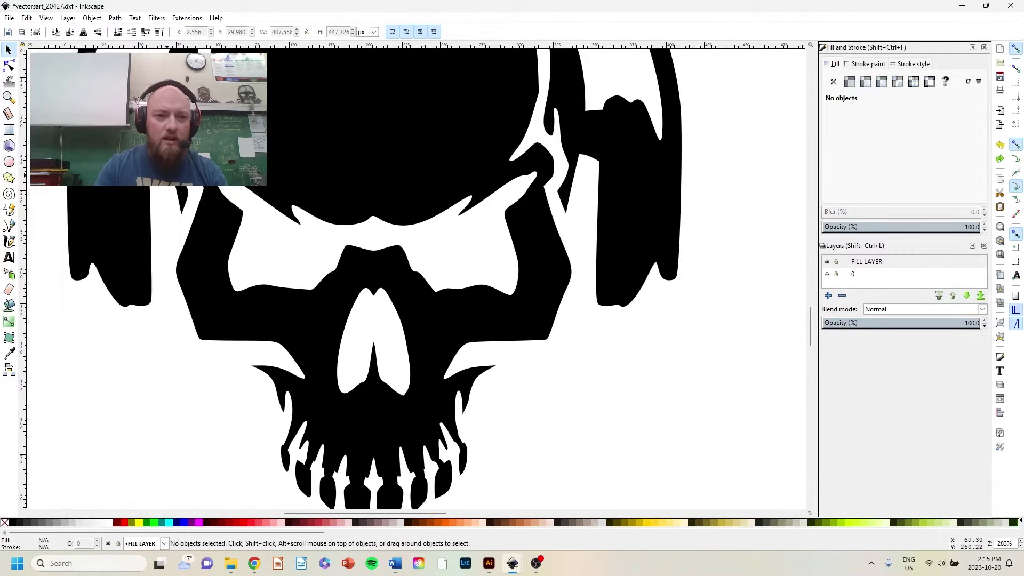
Step: Try combining the headphones, the left ear-cup bridge and the skull into one path, and undo it
{"action": "left_click_drag", "start_coordinate": [160, 149], "coordinate": [177, 209]}
{"action": "left_click", "coordinate": [142, 203]}
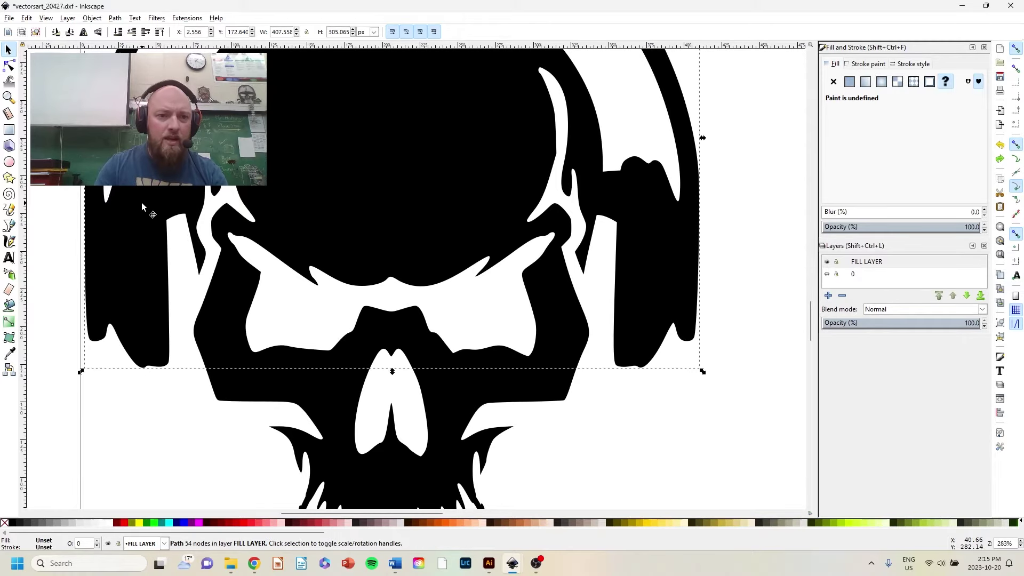
{"action": "left_click", "coordinate": [170, 195]}
{"action": "left_click", "coordinate": [171, 193]}
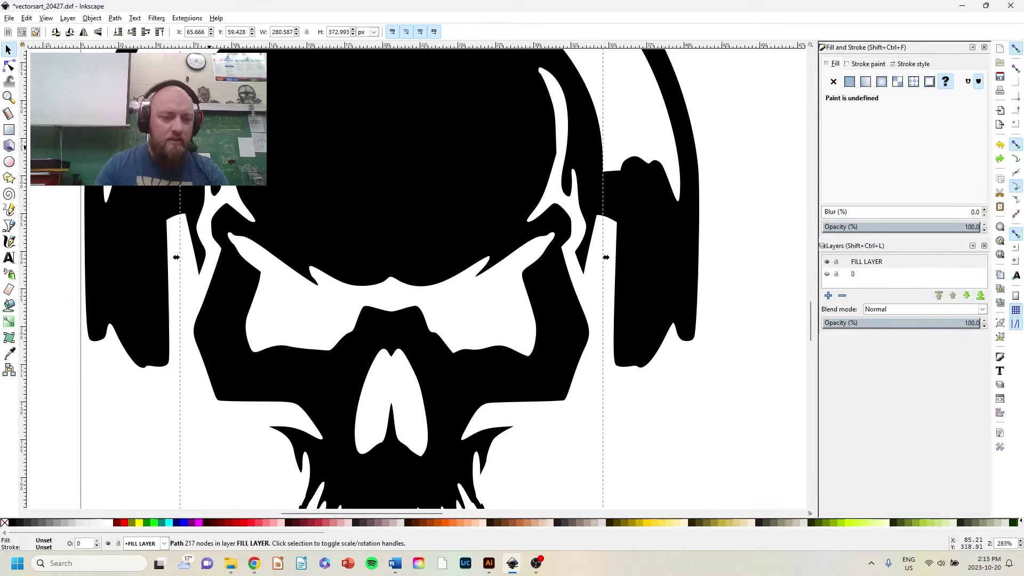
{"action": "left_click", "coordinate": [151, 212], "text": "shift"}
{"action": "left_click", "coordinate": [127, 213], "text": "shift"}
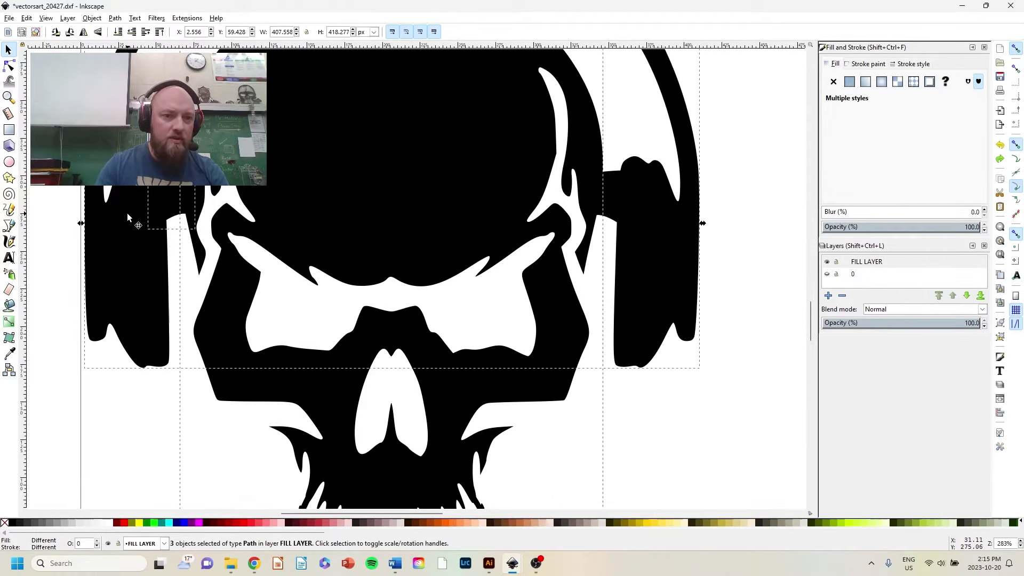
{"action": "left_click", "coordinate": [115, 17]}
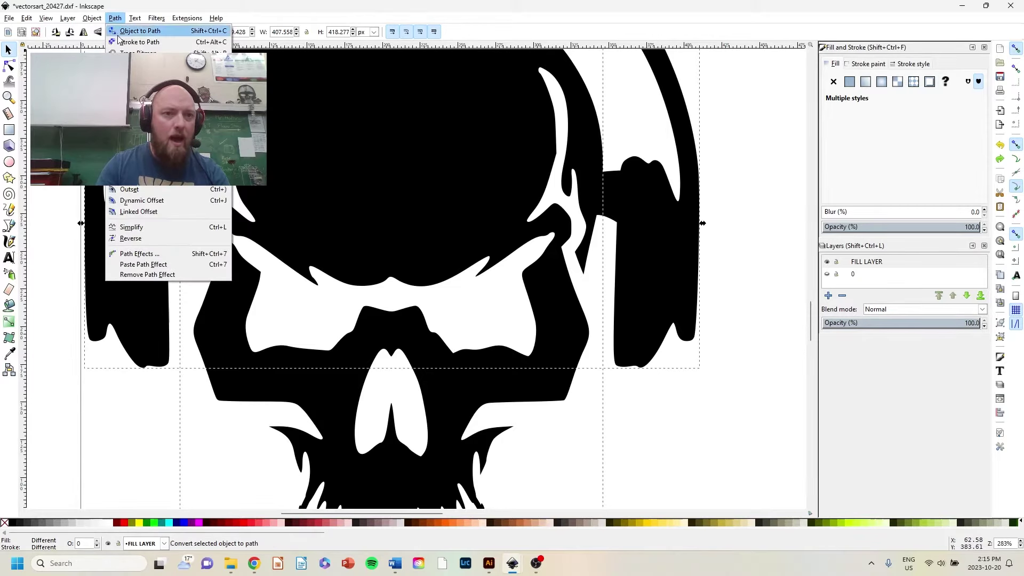
{"action": "left_click", "coordinate": [139, 102]}
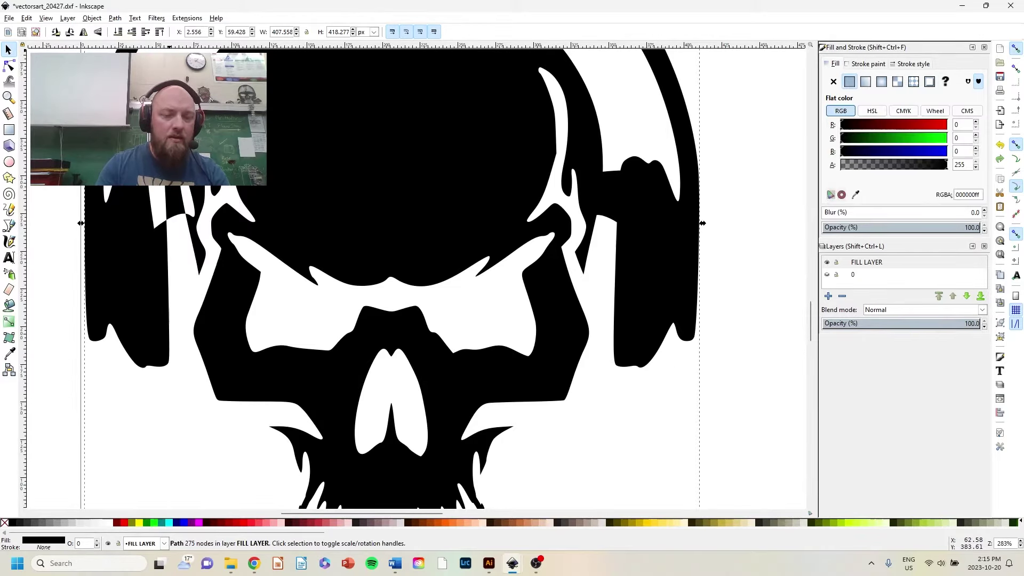
{"action": "key", "text": "ctrl+z"}
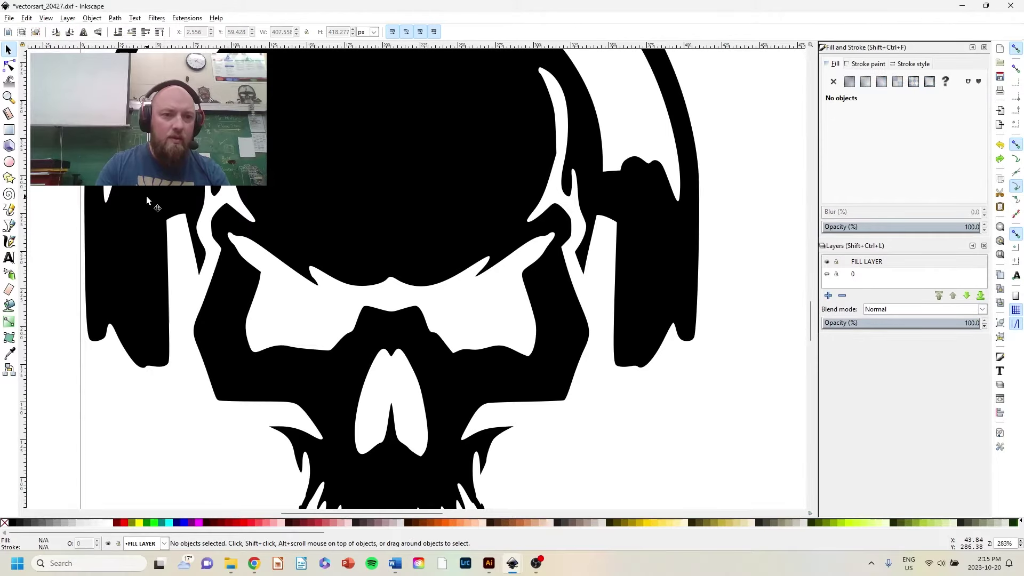
Step: Try combining only the headphones with the left ear-cup bridge, and reverse the operation
{"action": "left_click", "coordinate": [127, 197]}
{"action": "left_click", "coordinate": [143, 376]}
{"action": "left_click", "coordinate": [158, 316]}
{"action": "left_click", "coordinate": [173, 189], "text": "shift"}
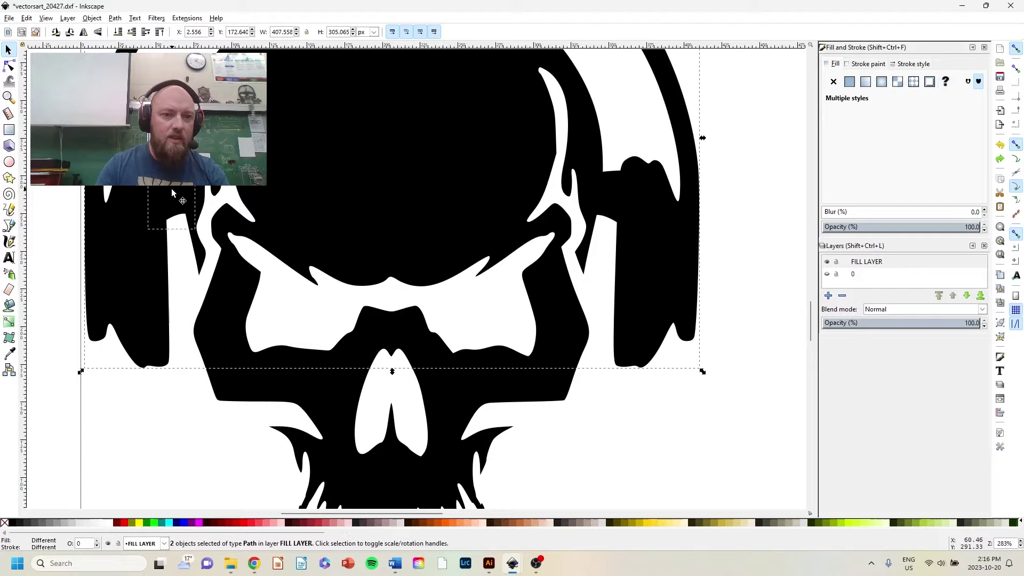
{"action": "left_click", "coordinate": [117, 18]}
{"action": "left_click", "coordinate": [120, 19]}
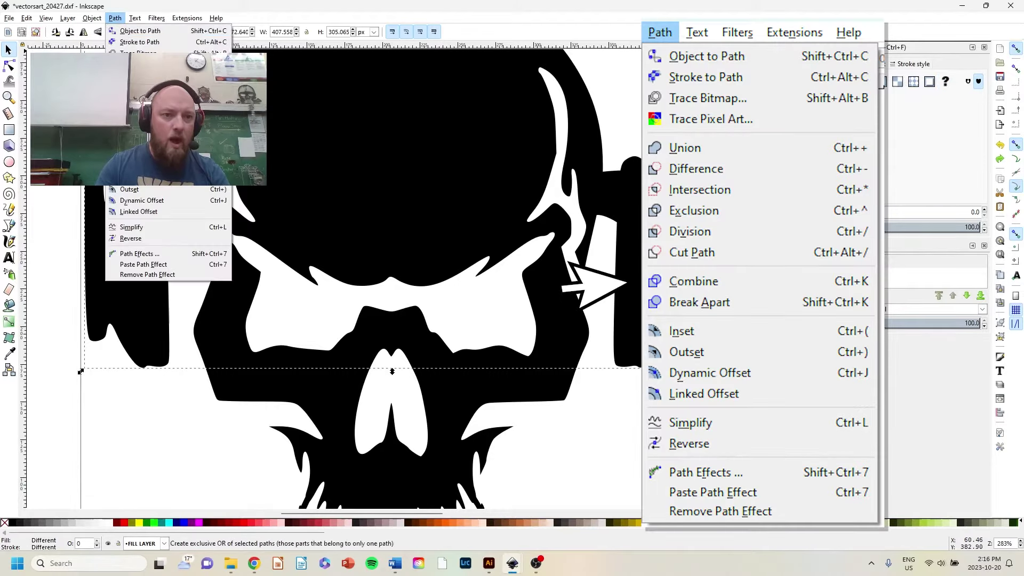
{"action": "left_click", "coordinate": [138, 151]}
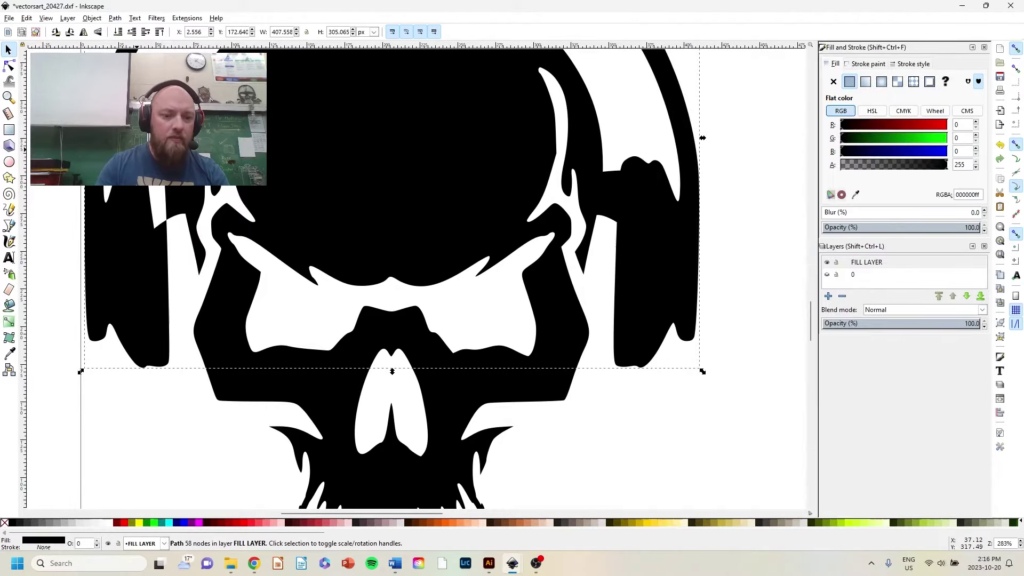
{"action": "key", "text": "Escape"}
{"action": "left_click", "coordinate": [169, 188]}
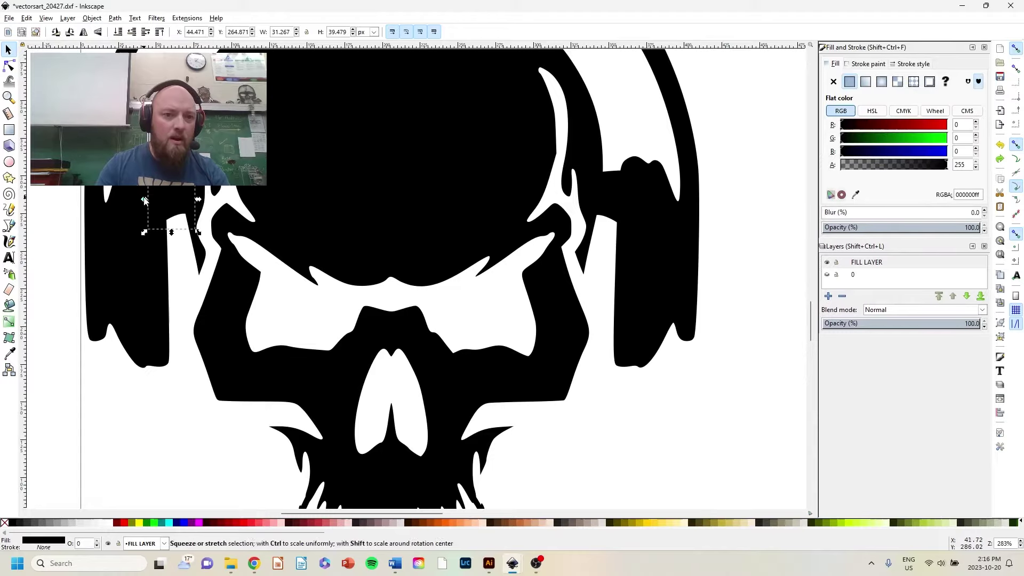
{"action": "left_click", "coordinate": [189, 198]}
{"action": "left_click", "coordinate": [113, 18]}
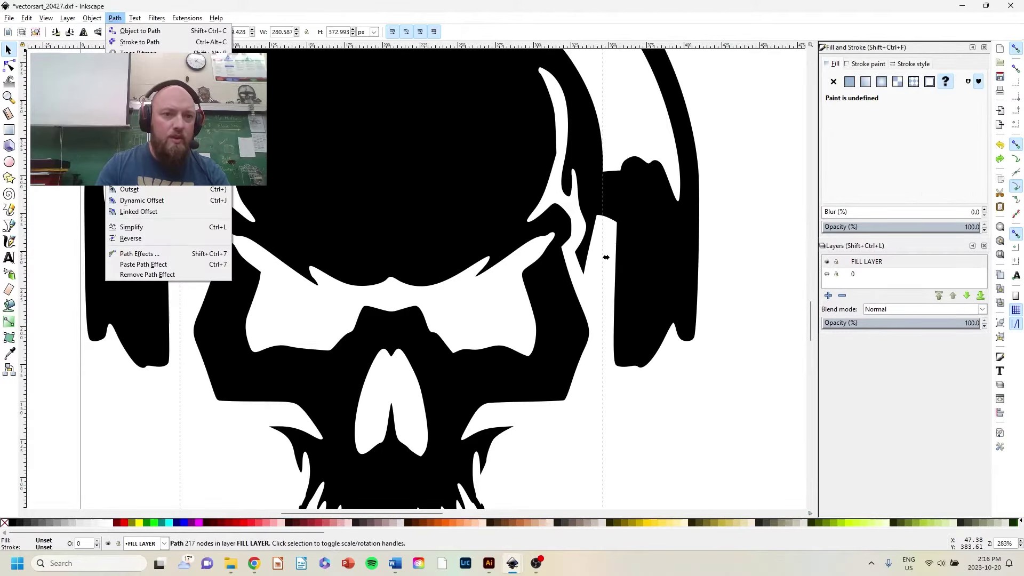
{"action": "left_click", "coordinate": [101, 235]}
Step: Merge the headphones and the left ear-cup bridge with Union, and check the nodes of the merged outline
{"action": "left_click", "coordinate": [123, 241]}
{"action": "left_click", "coordinate": [172, 192], "text": "shift"}
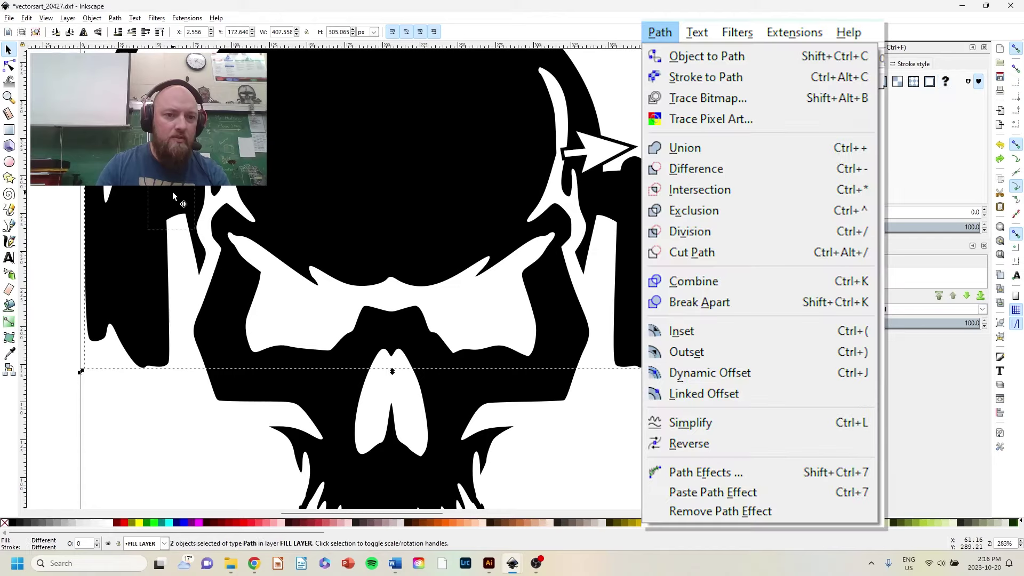
{"action": "left_click", "coordinate": [115, 18]}
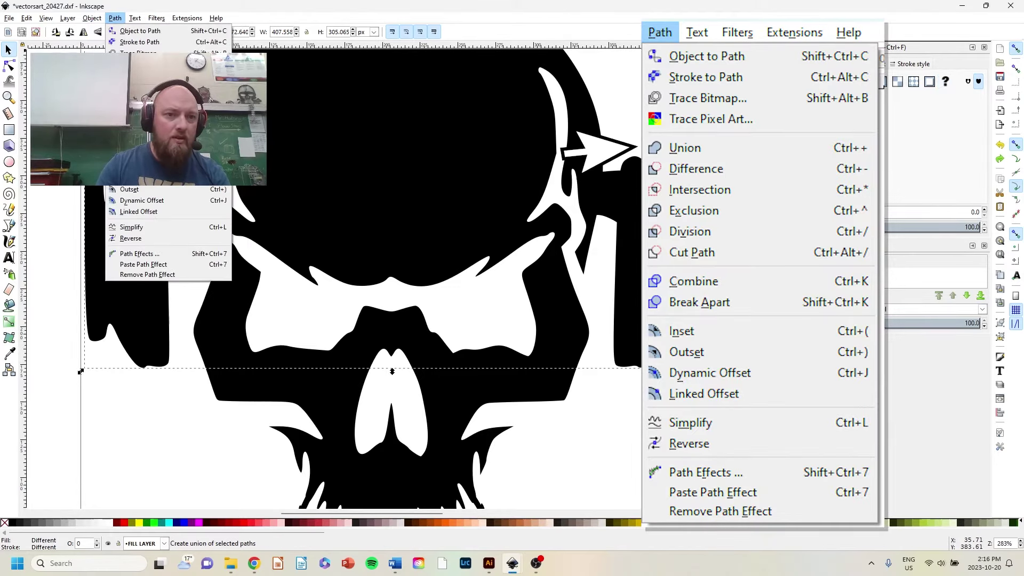
{"action": "left_click", "coordinate": [133, 80]}
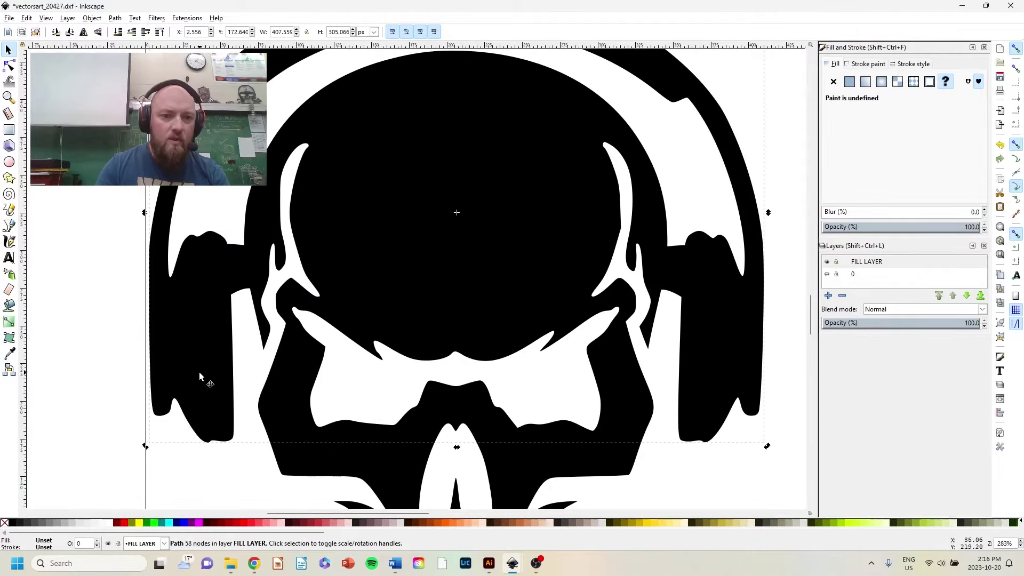
{"action": "left_click", "coordinate": [9, 66]}
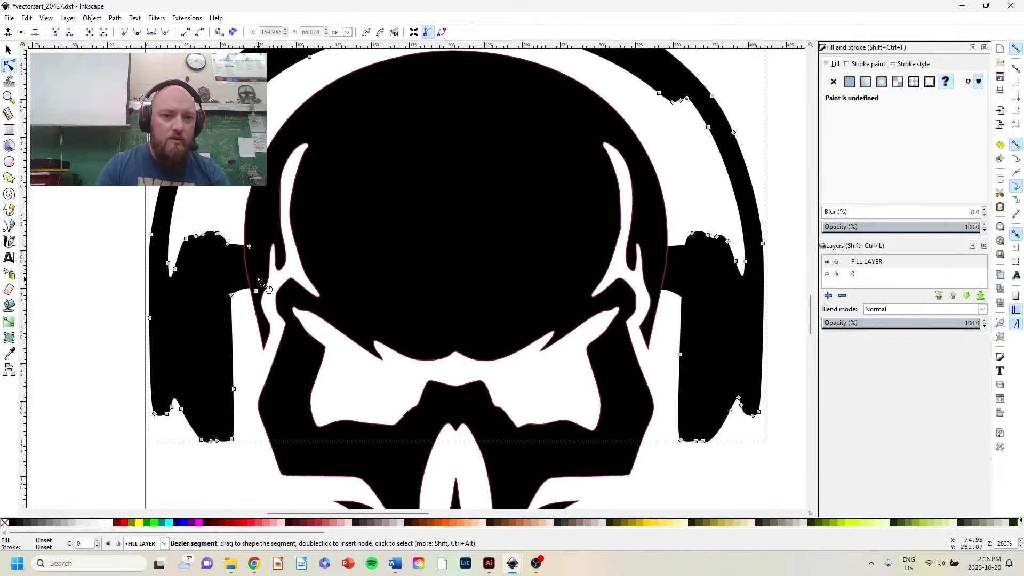
{"action": "left_click", "coordinate": [9, 50]}
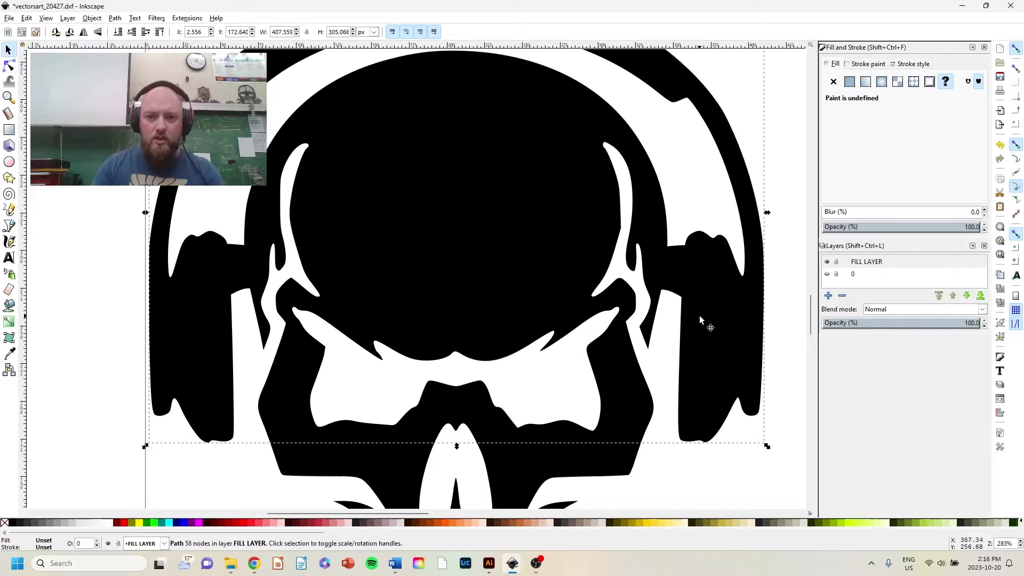
Step: Merge the right ear-cup bridge with the headphones using Union
{"action": "left_click_drag", "start_coordinate": [699, 315], "coordinate": [494, 315]}
{"action": "left_click", "coordinate": [466, 274]}
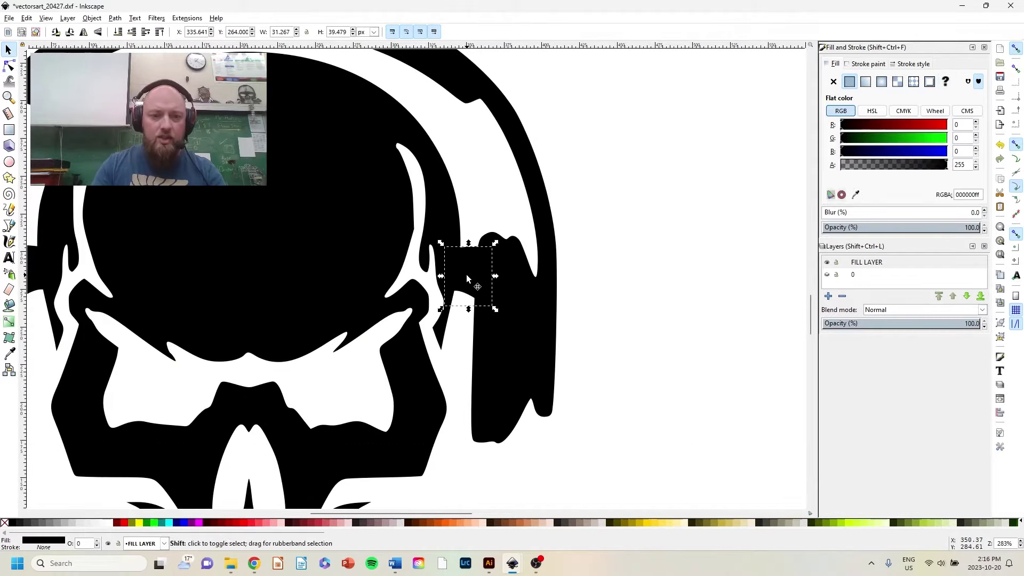
{"action": "left_click", "coordinate": [536, 299], "text": "shift"}
{"action": "left_click", "coordinate": [119, 18]}
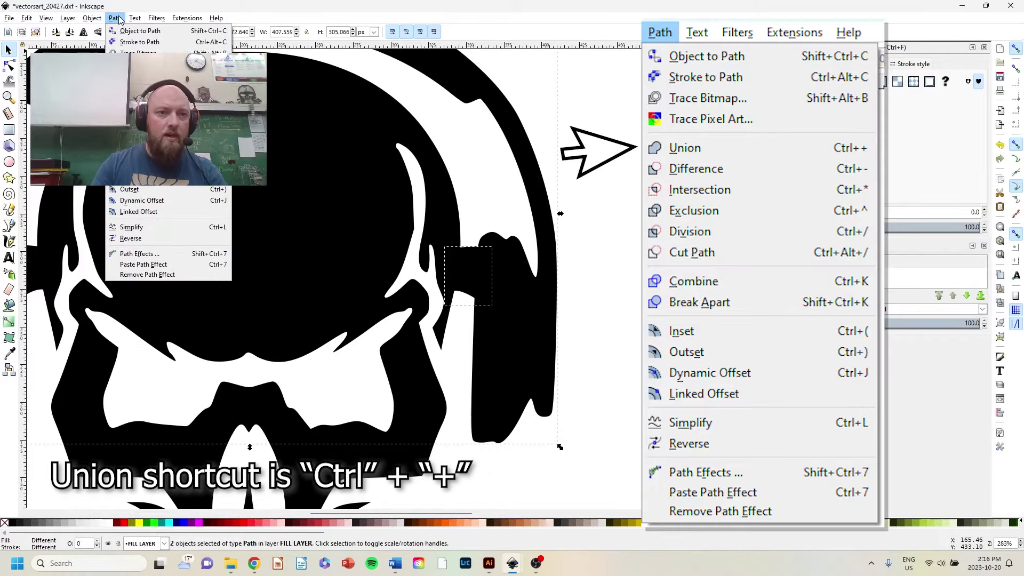
{"action": "left_click", "coordinate": [133, 77]}
{"action": "left_click_drag", "start_coordinate": [167, 203], "coordinate": [273, 201]}
{"action": "left_click_drag", "start_coordinate": [293, 164], "coordinate": [315, 167]}
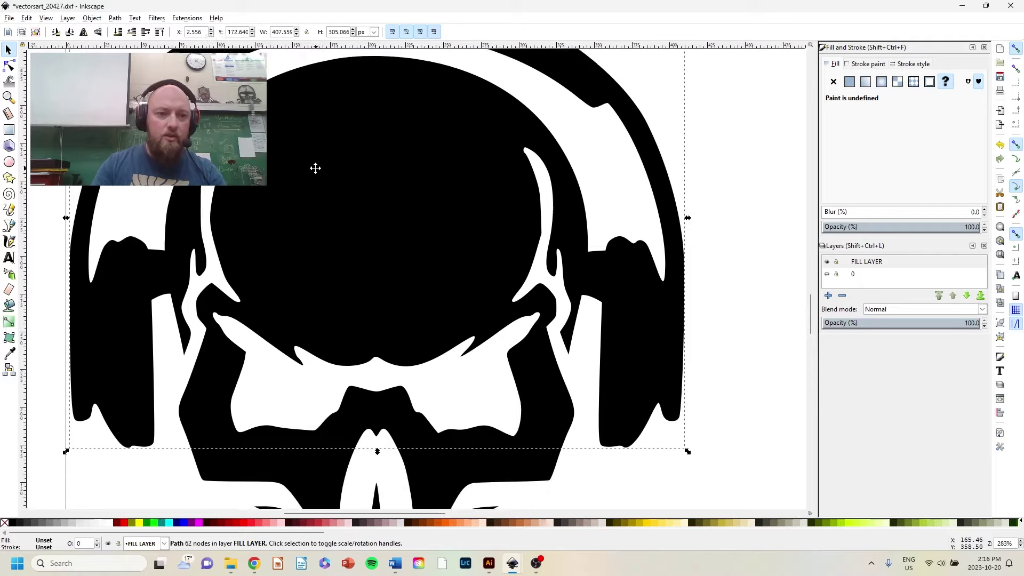
Step: Merge the bridged headphones and the skull into one path with Union
{"action": "left_click", "coordinate": [725, 362]}
{"action": "left_click", "coordinate": [647, 327]}
{"action": "left_click_drag", "start_coordinate": [646, 338], "coordinate": [620, 319]}
{"action": "left_click", "coordinate": [591, 281]}
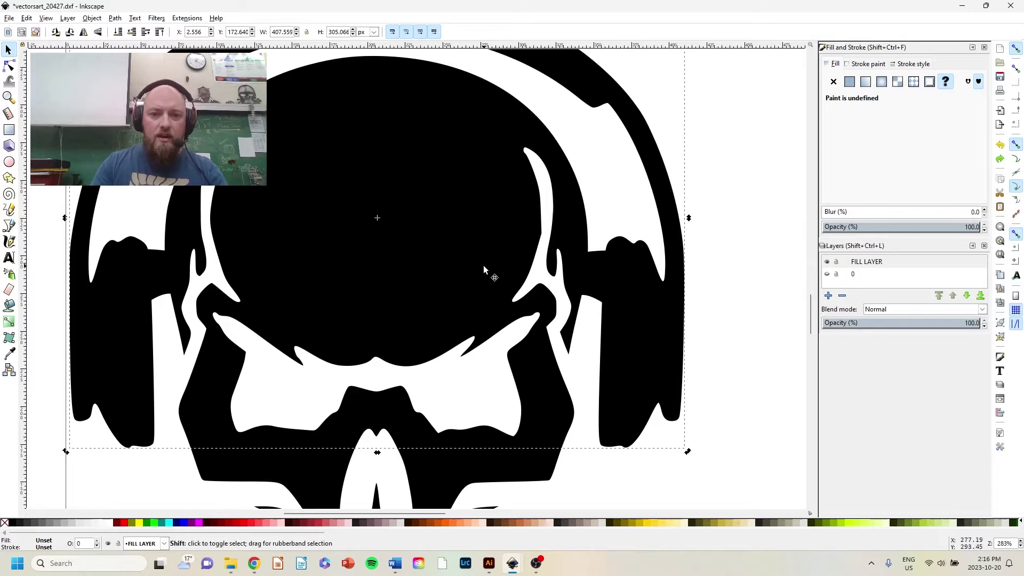
{"action": "left_click", "coordinate": [454, 261], "text": "shift"}
{"action": "left_click", "coordinate": [115, 18]}
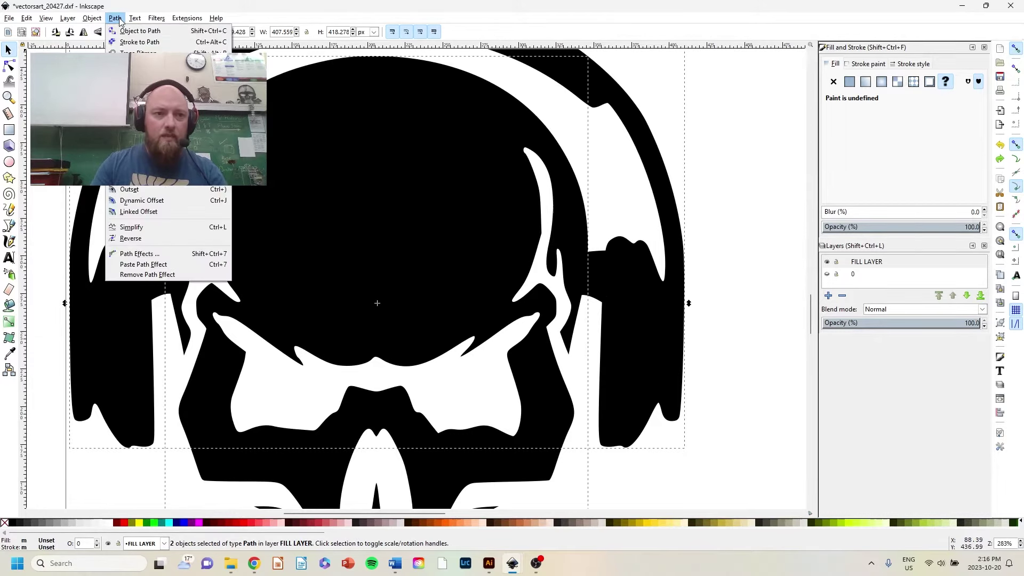
{"action": "left_click", "coordinate": [128, 79]}
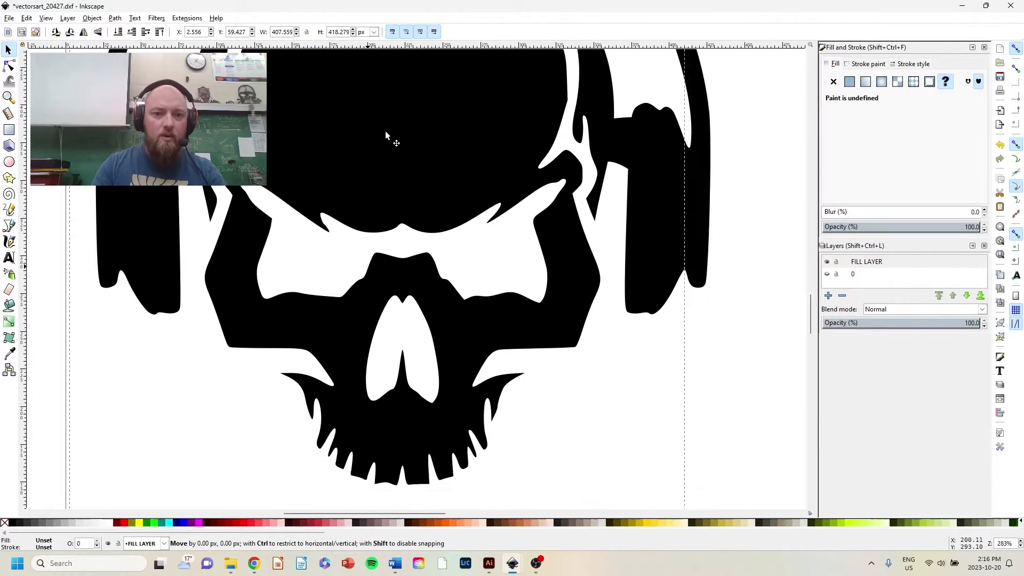
Step: Try moving the merged skull away from the teeth, undo the move, and examine the tooth bridges up close
{"action": "left_click_drag", "start_coordinate": [426, 431], "coordinate": [426, 256]}
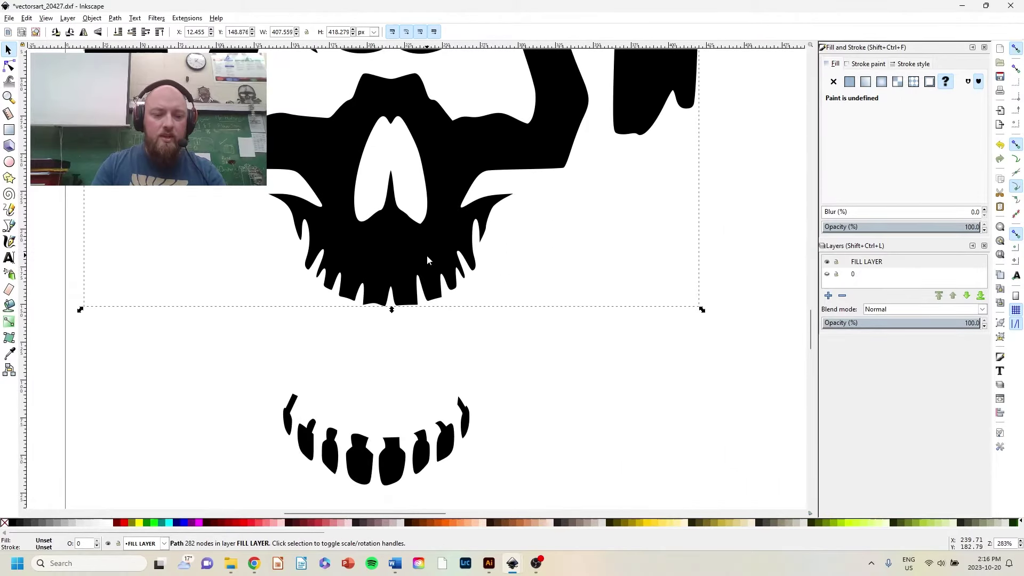
{"action": "key", "text": "ctrl+z"}
{"action": "left_click_drag", "start_coordinate": [359, 444], "coordinate": [374, 362]}
{"action": "scroll", "coordinate": [311, 395], "scroll_direction": "up", "scroll_amount": 2}
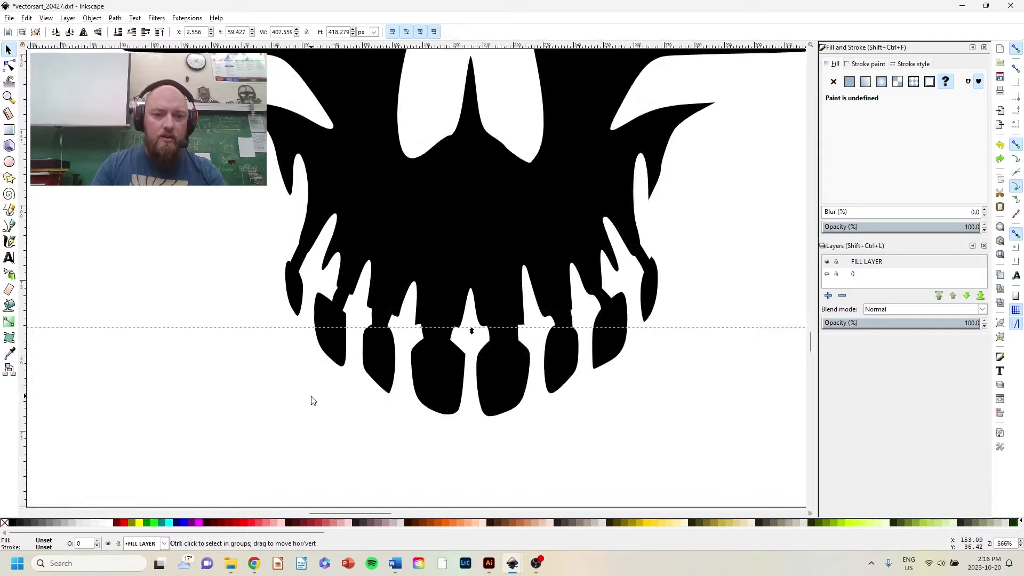
{"action": "scroll", "coordinate": [311, 396], "scroll_direction": "up", "scroll_amount": 1}
{"action": "left_click", "coordinate": [297, 301]}
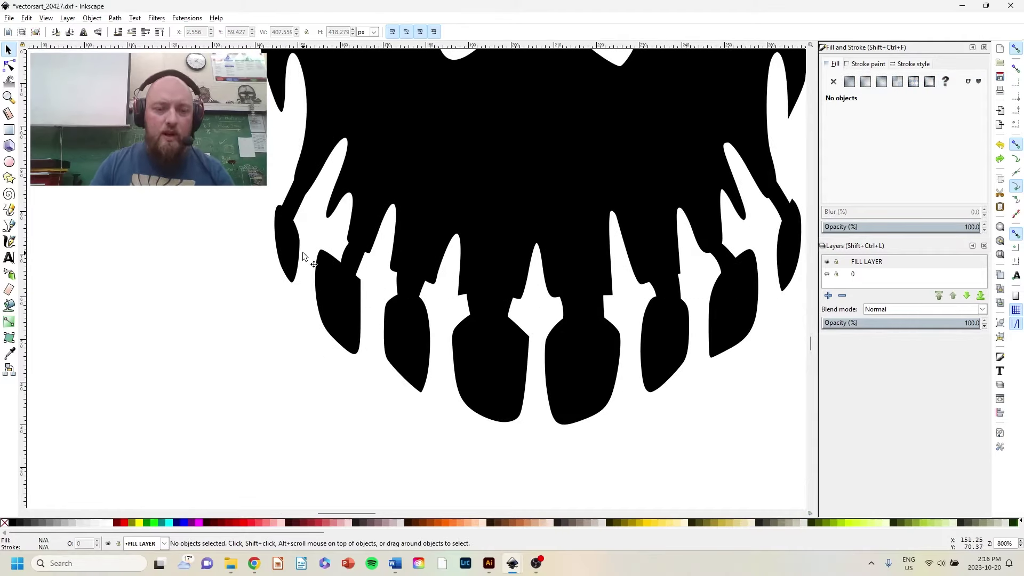
Step: Select the whole skull design including the separate teeth and bridges, and make a bitmap copy of it
{"action": "scroll", "coordinate": [398, 174], "scroll_direction": "down", "scroll_amount": 3, "text": "ctrl"}
{"action": "left_click_drag", "start_coordinate": [451, 129], "coordinate": [435, 320]}
{"action": "scroll", "coordinate": [435, 320], "scroll_direction": "down", "scroll_amount": 2, "text": "ctrl"}
{"action": "left_click_drag", "start_coordinate": [478, 233], "coordinate": [471, 258]}
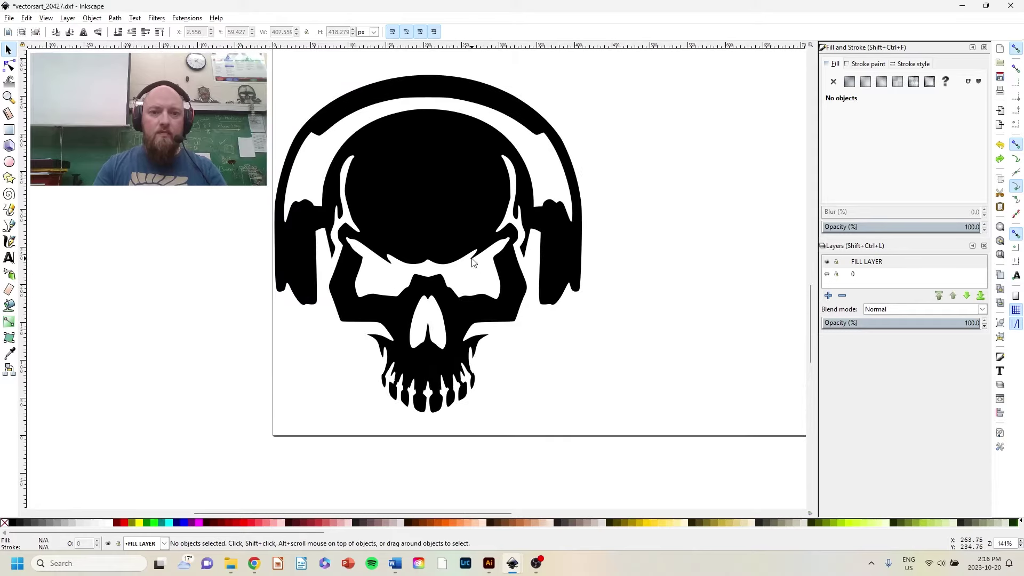
{"action": "left_click_drag", "start_coordinate": [224, 69], "coordinate": [704, 504]}
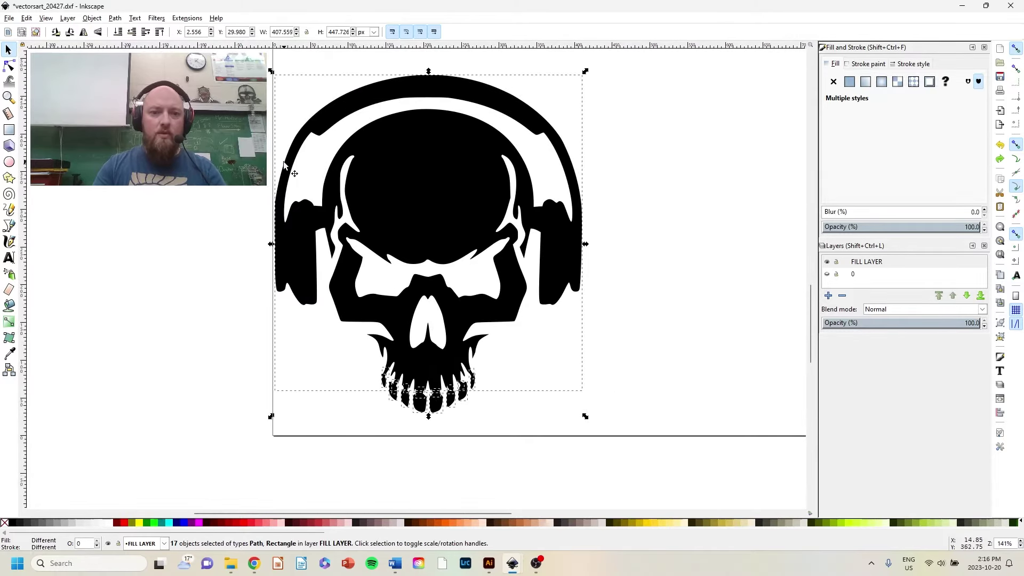
{"action": "left_click", "coordinate": [225, 52]}
{"action": "left_click_drag", "start_coordinate": [228, 57], "coordinate": [618, 431]}
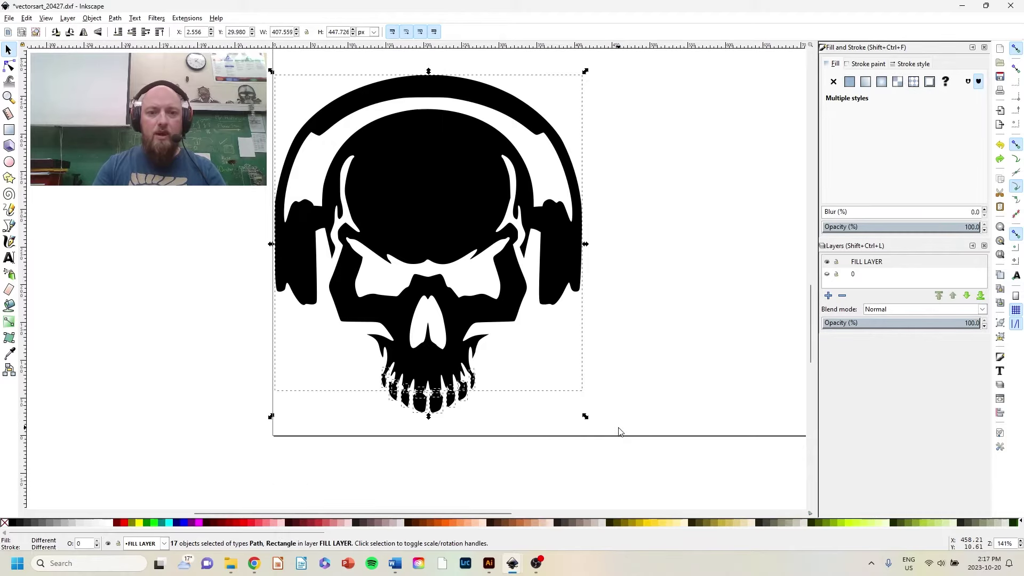
{"action": "left_click", "coordinate": [101, 19]}
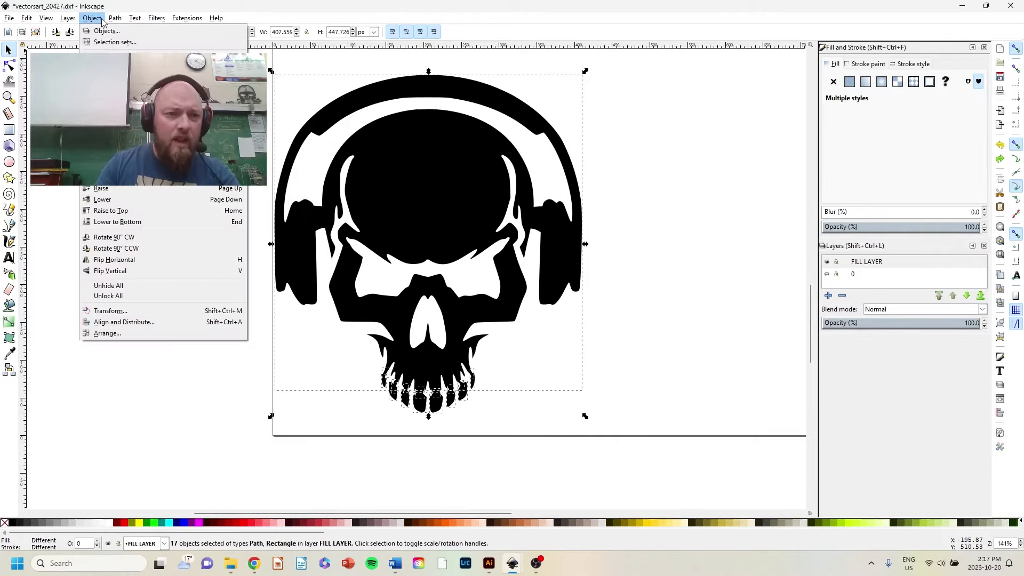
{"action": "mouse_move", "coordinate": [54, 19]}
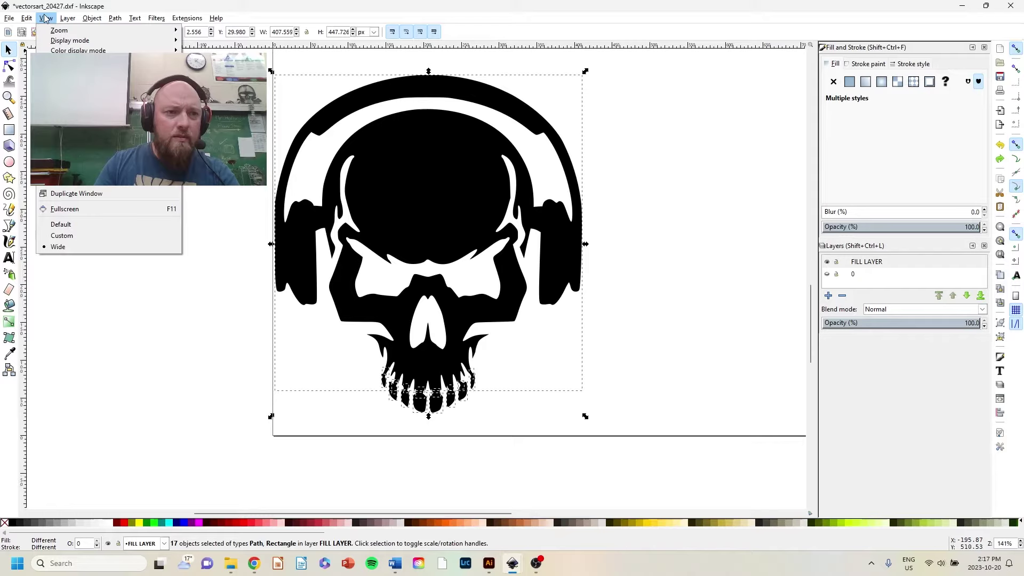
{"action": "mouse_move", "coordinate": [88, 21]}
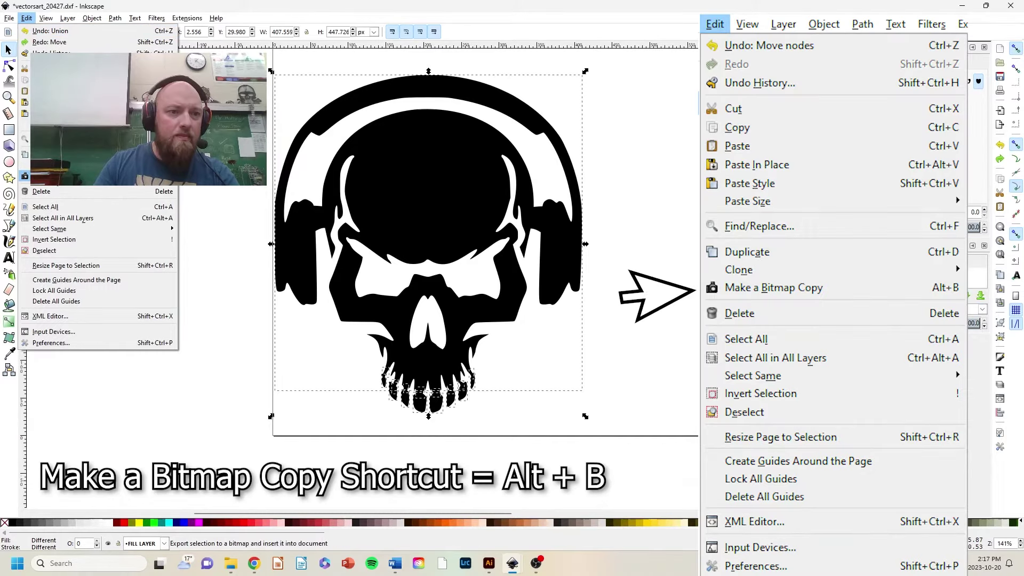
{"action": "left_click", "coordinate": [64, 176]}
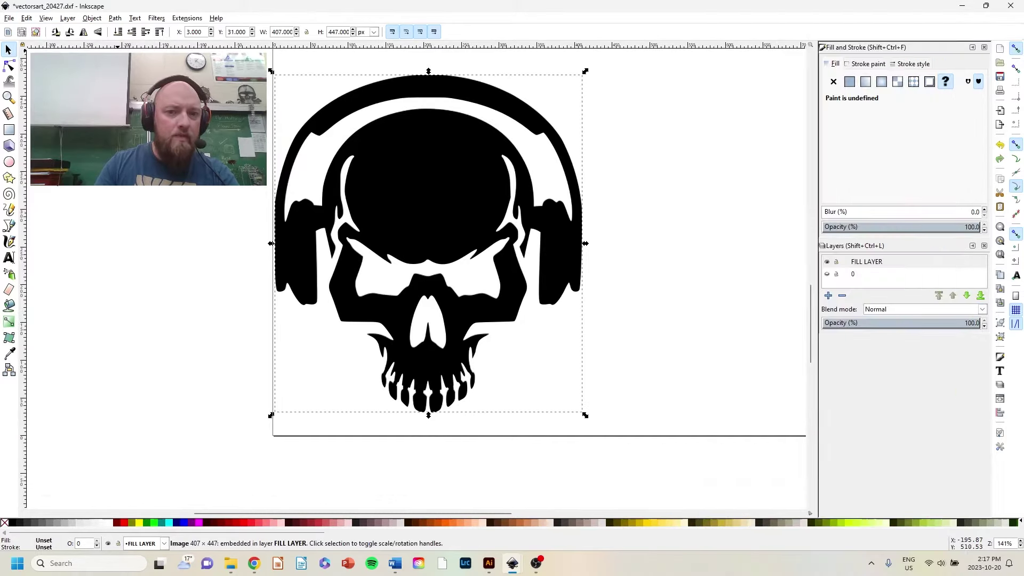
Step: Move the bitmap copy beside the vector skull, to X about 430 px and Y about 35 px, and deselect it
{"action": "left_click_drag", "start_coordinate": [407, 201], "coordinate": [510, 217]}
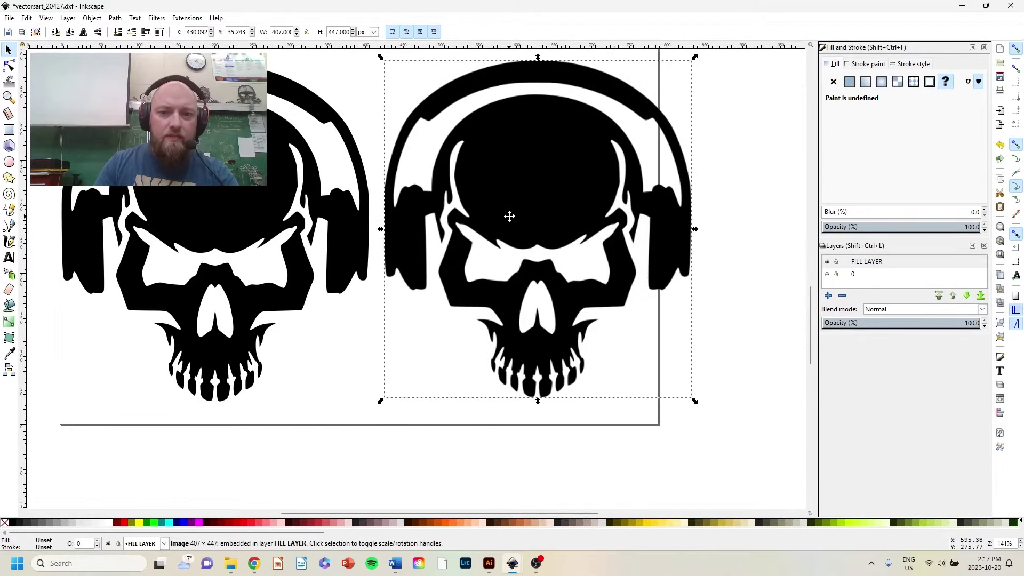
{"action": "left_click", "coordinate": [261, 441]}
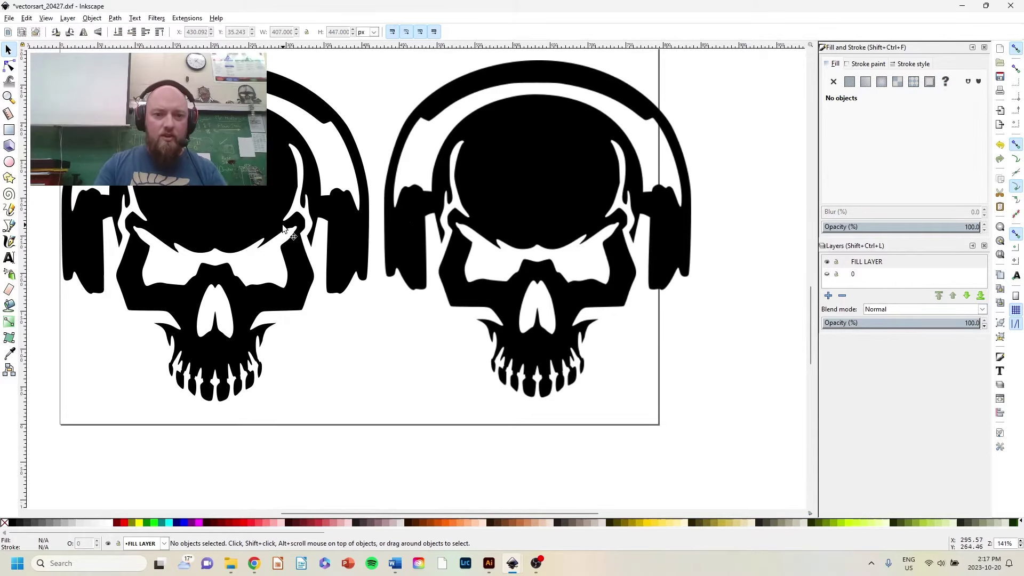
Step: Compare the ear-cup edges of the vector skull and bitmap copy up close, test-moving one vector node and undoing it
{"action": "scroll", "coordinate": [387, 207], "scroll_direction": "up", "scroll_amount": 6}
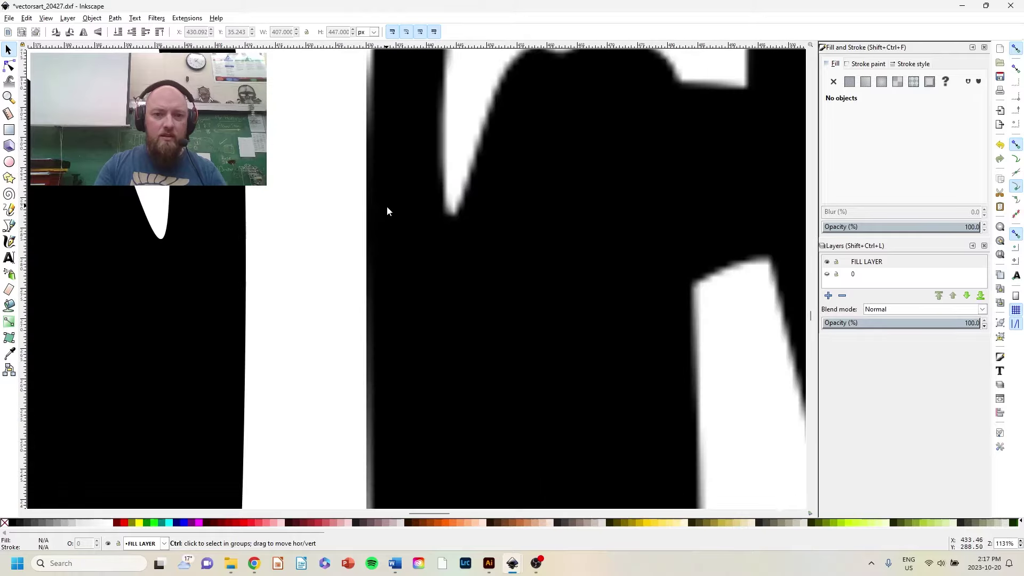
{"action": "left_click_drag", "start_coordinate": [379, 147], "coordinate": [599, 269]}
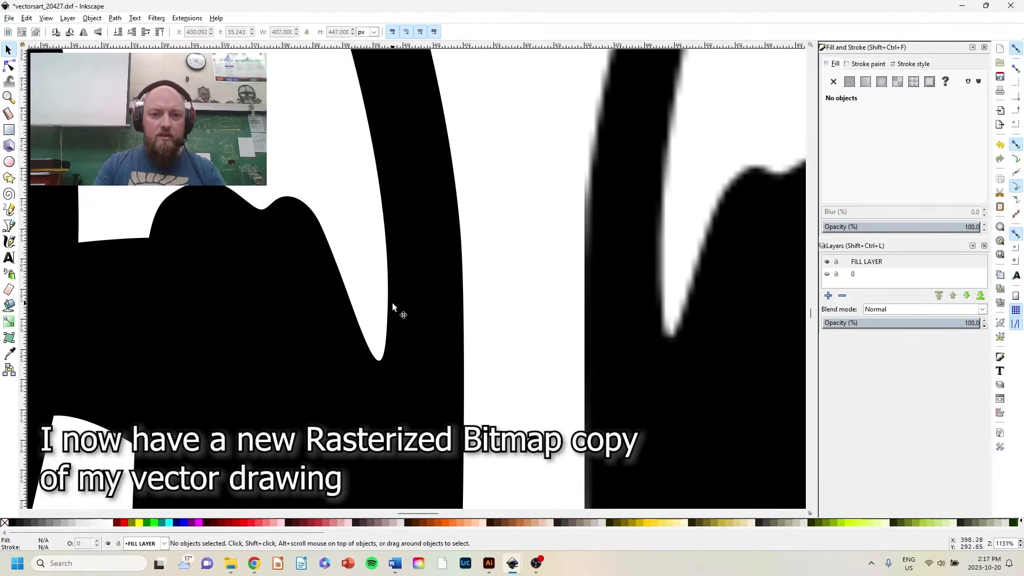
{"action": "left_click", "coordinate": [328, 249]}
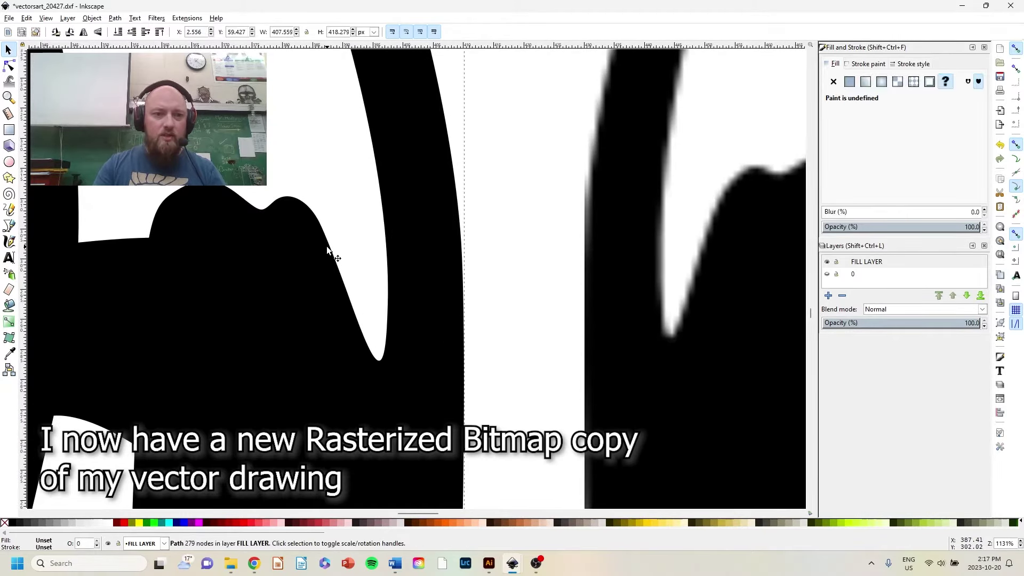
{"action": "left_click", "coordinate": [9, 66]}
{"action": "left_click_drag", "start_coordinate": [319, 223], "coordinate": [322, 244]}
{"action": "key", "text": "ctrl+z"}
{"action": "scroll", "coordinate": [326, 250], "scroll_direction": "right", "scroll_amount": 10}
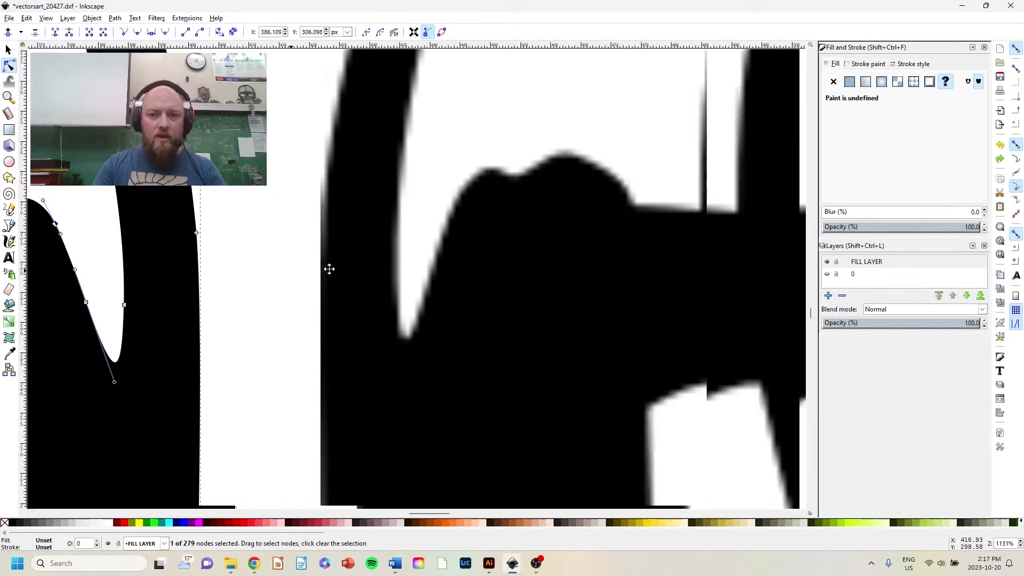
{"action": "scroll", "coordinate": [535, 260], "scroll_direction": "down", "scroll_amount": 6}
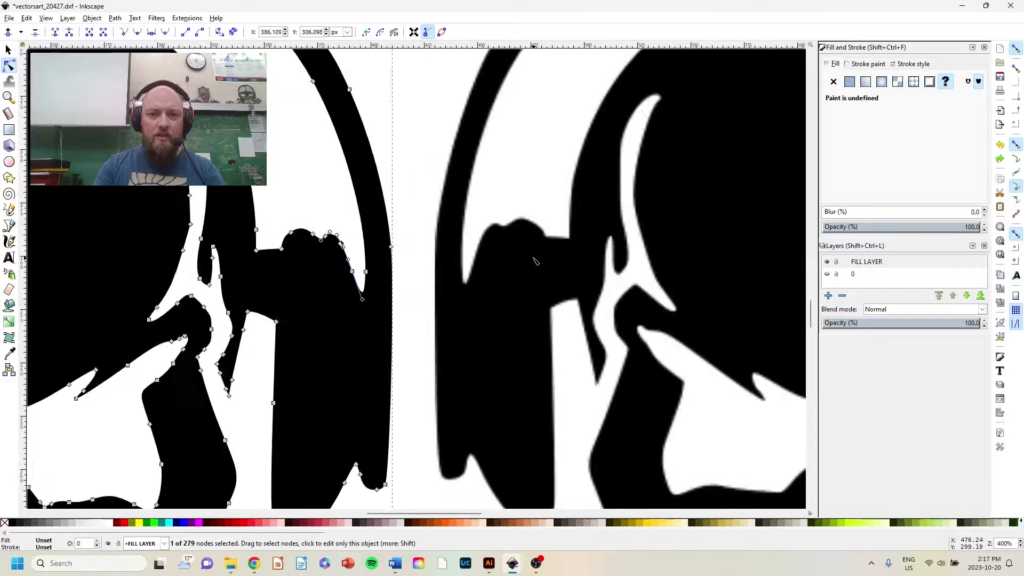
{"action": "scroll", "coordinate": [514, 245], "scroll_direction": "right", "scroll_amount": 6}
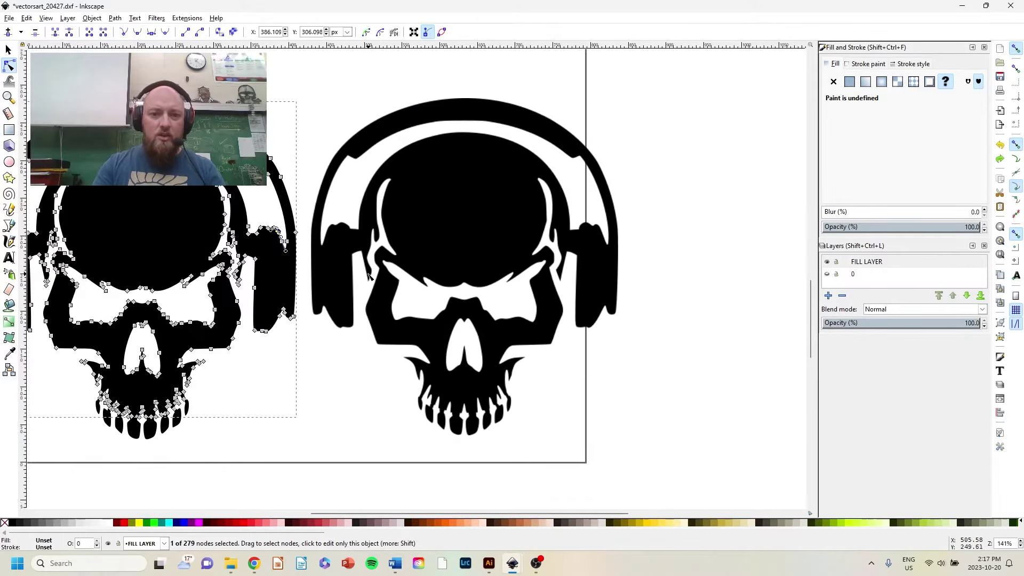
{"action": "scroll", "coordinate": [368, 275], "scroll_direction": "down", "scroll_amount": 2}
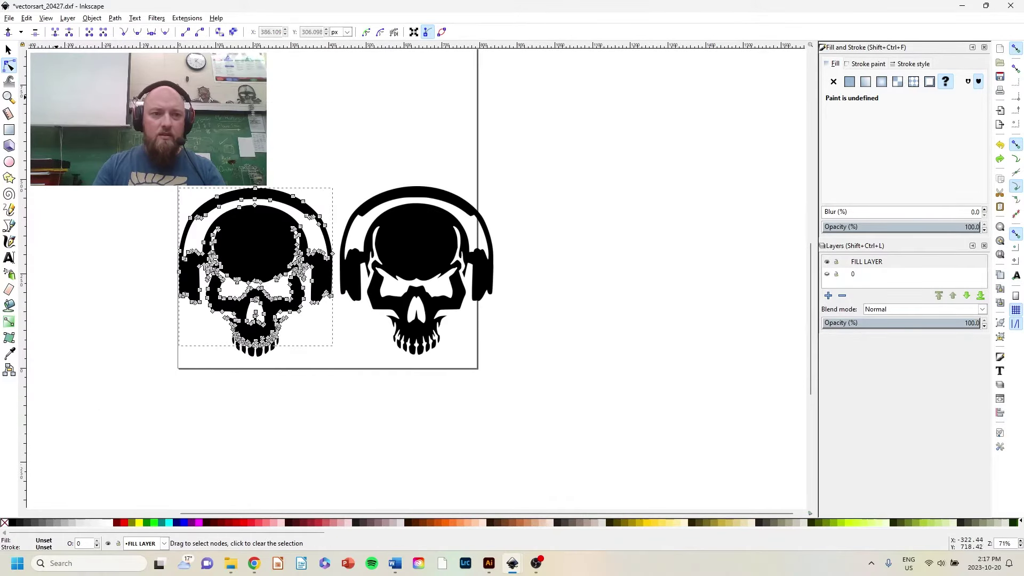
Step: Select the bitmap copy, inspect it, and move it slightly farther from the vector skull, to X about 444 px and Y about 56 px
{"action": "left_click", "coordinate": [9, 49]}
{"action": "left_click", "coordinate": [359, 165]}
{"action": "left_click", "coordinate": [414, 280]}
{"action": "scroll", "coordinate": [381, 282], "scroll_direction": "up", "scroll_amount": 3}
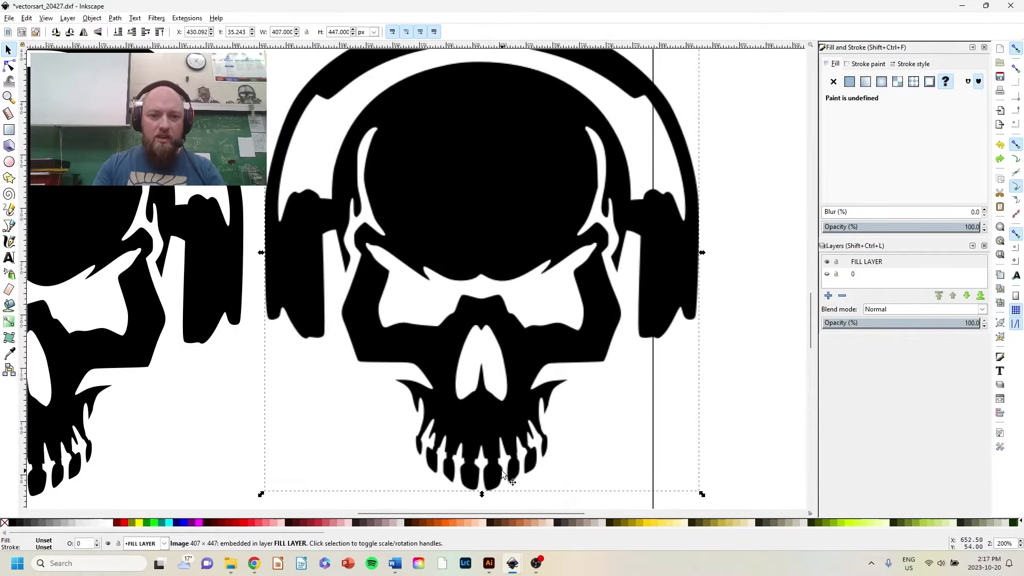
{"action": "scroll", "coordinate": [488, 258], "scroll_direction": "down", "scroll_amount": 1}
{"action": "left_click_drag", "start_coordinate": [494, 186], "coordinate": [504, 170]}
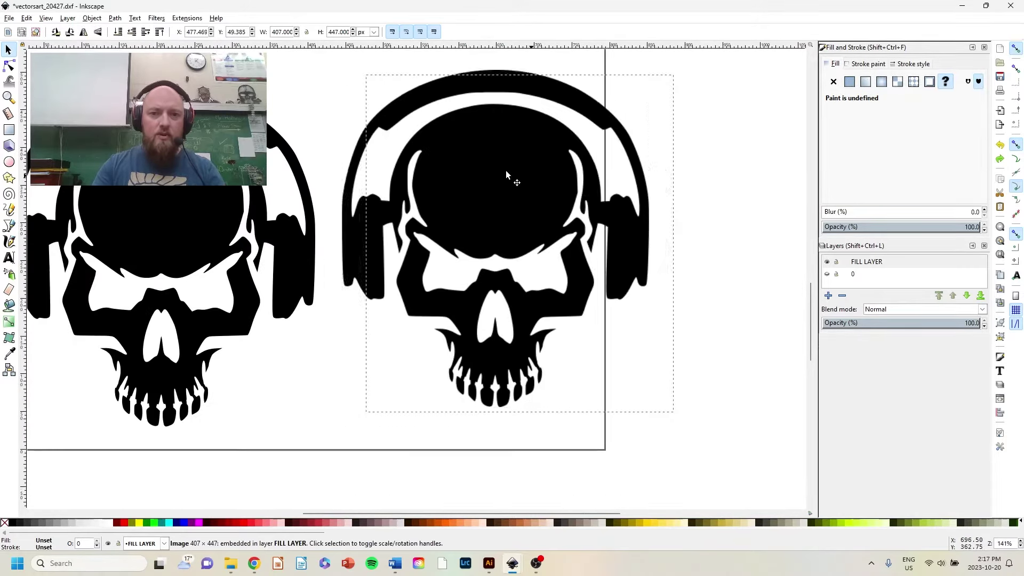
Step: Open Trace Bitmap for the bitmap copy and turn off Stack scans and Smooth
{"action": "left_click", "coordinate": [92, 19]}
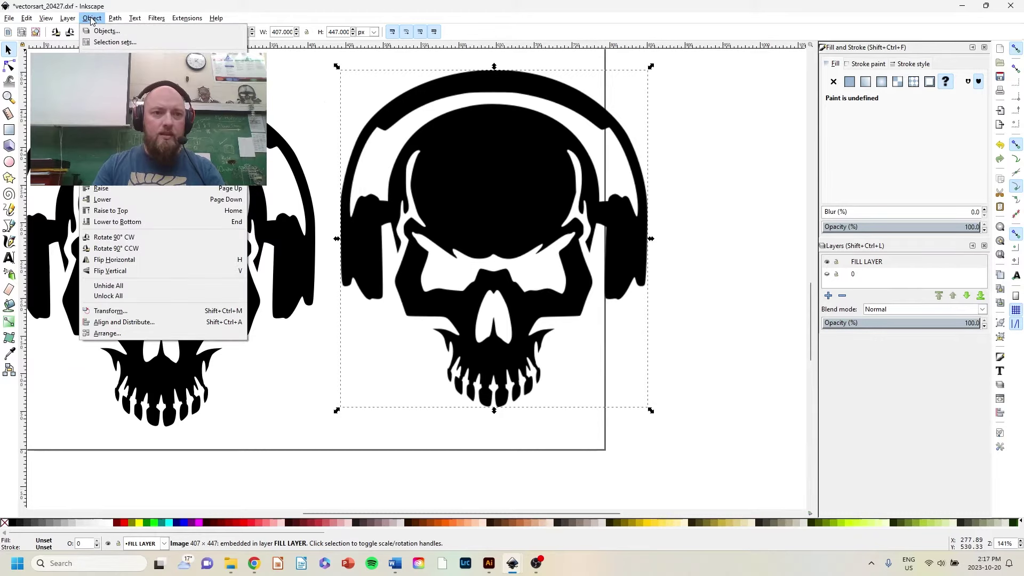
{"action": "mouse_move", "coordinate": [68, 18]}
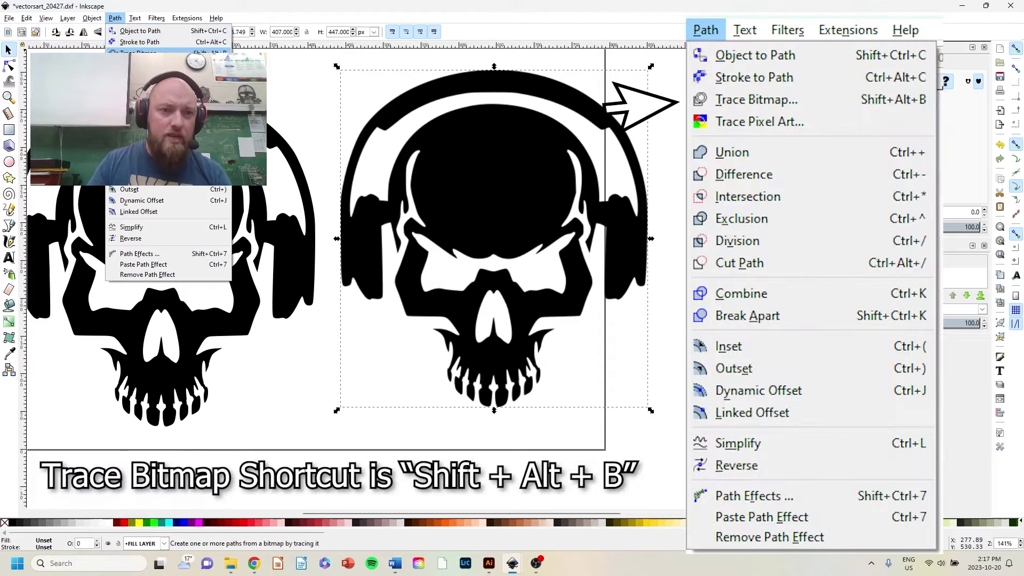
{"action": "left_click", "coordinate": [140, 53]}
{"action": "left_click_drag", "start_coordinate": [151, 12], "coordinate": [184, 67]}
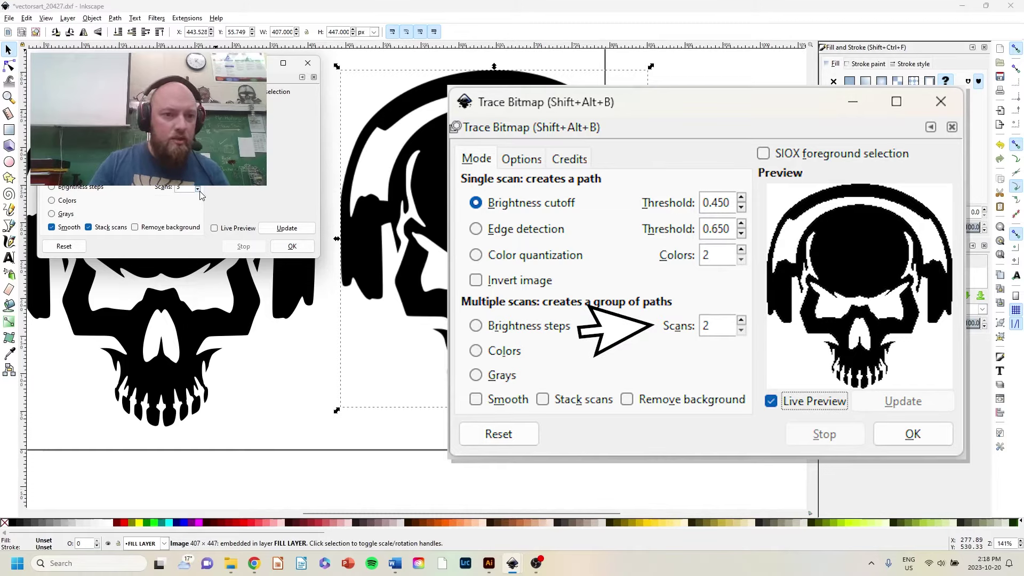
{"action": "left_click", "coordinate": [89, 228]}
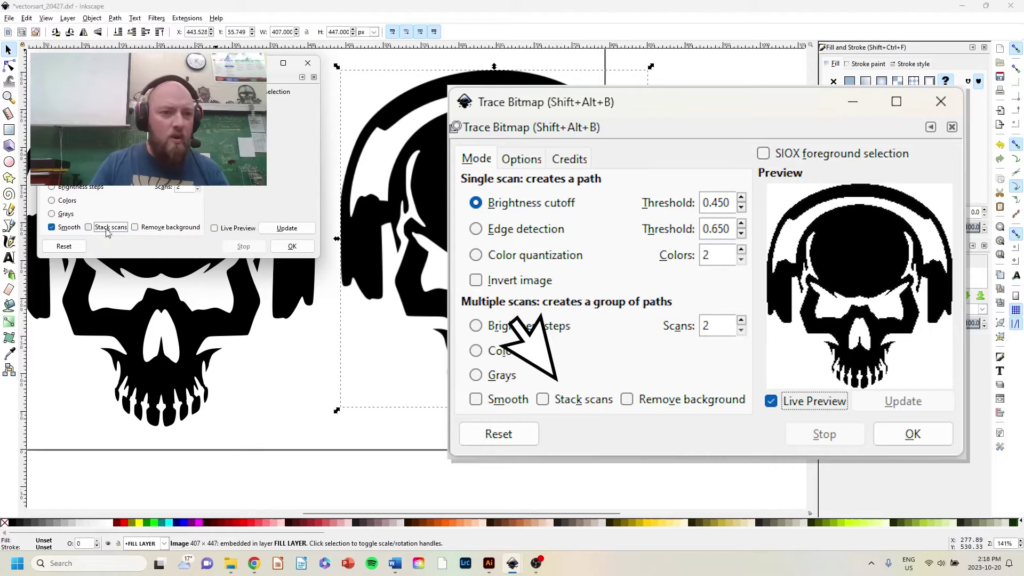
{"action": "left_click", "coordinate": [52, 228]}
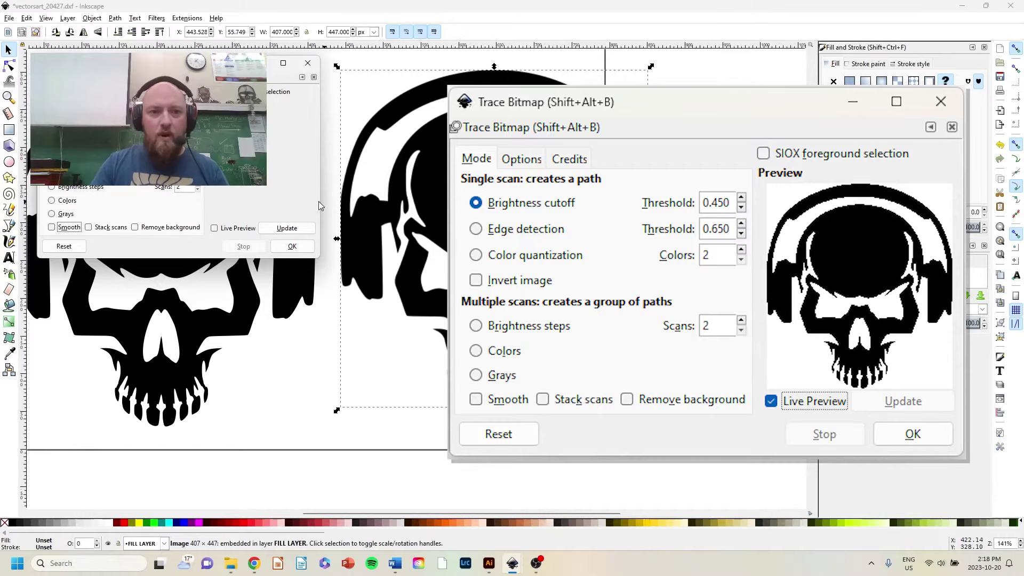
Step: Enable Live Preview, resize the dialog to show the preview, run the brightness-cutoff trace on the bitmap copy, and close the dialog
{"action": "left_click_drag", "start_coordinate": [319, 201], "coordinate": [374, 202]}
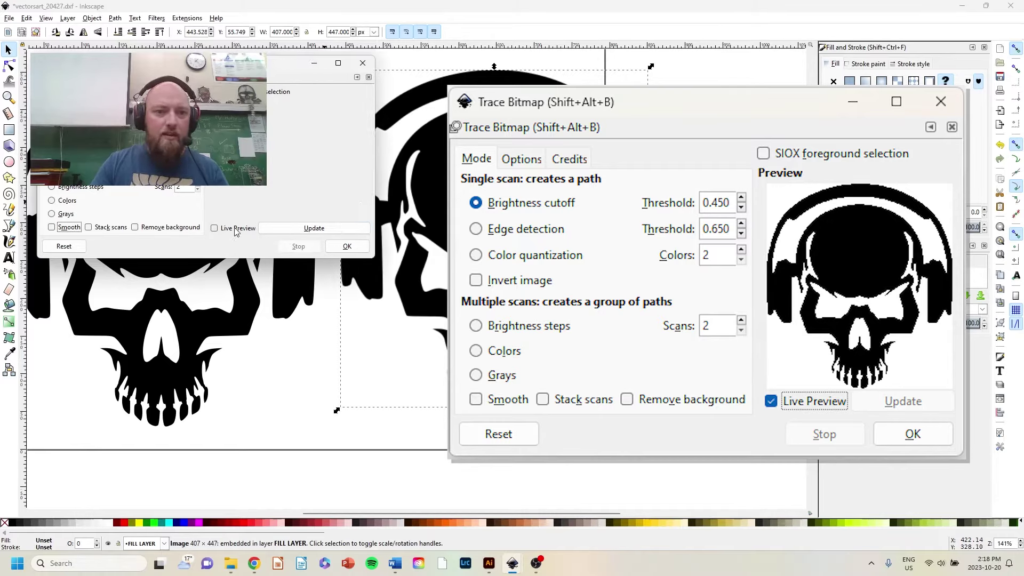
{"action": "left_click", "coordinate": [236, 228]}
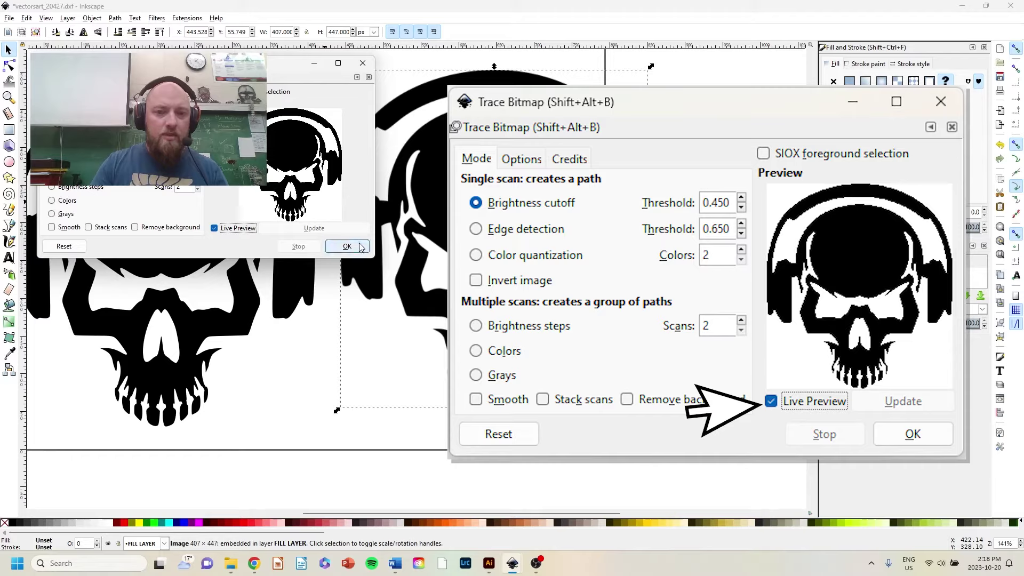
{"action": "mouse_move", "coordinate": [374, 258]}
{"action": "left_mouse_down"}
{"action": "mouse_move", "coordinate": [527, 470]}
{"action": "mouse_move", "coordinate": [581, 455]}
{"action": "left_mouse_up"}
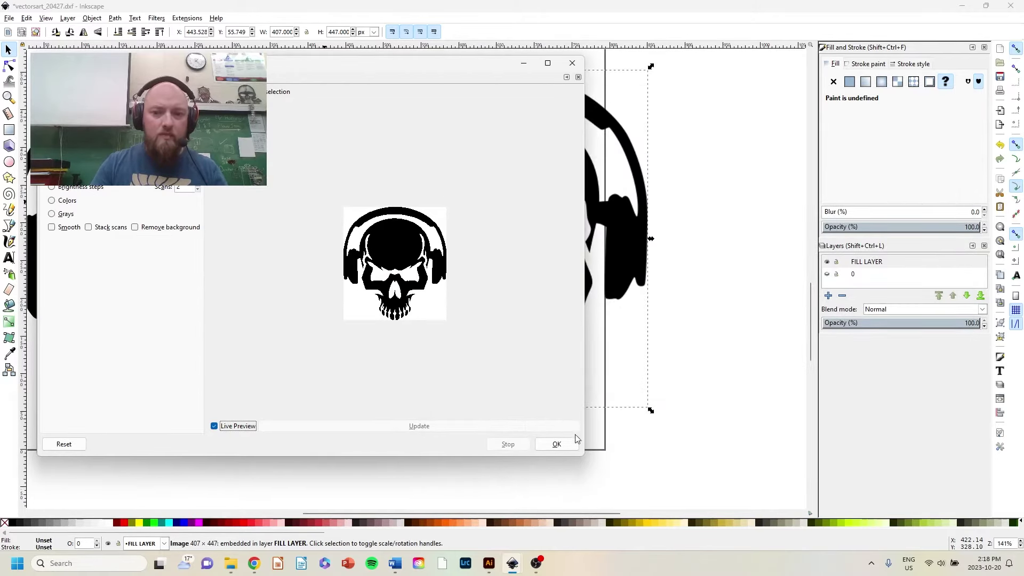
{"action": "mouse_move", "coordinate": [584, 457]}
{"action": "left_mouse_down"}
{"action": "mouse_move", "coordinate": [313, 246]}
{"action": "mouse_move", "coordinate": [338, 313]}
{"action": "left_mouse_up"}
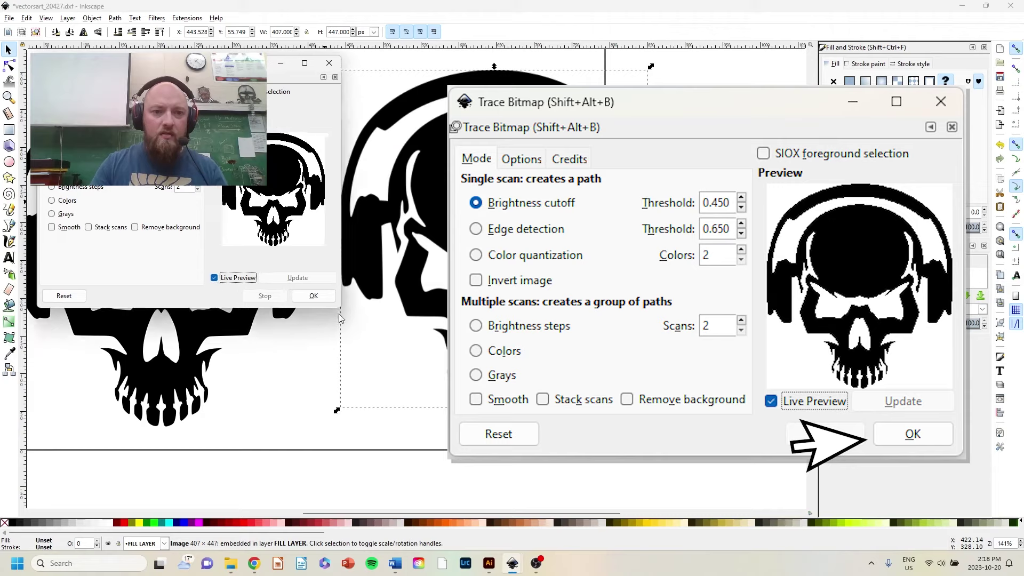
{"action": "left_click", "coordinate": [314, 296]}
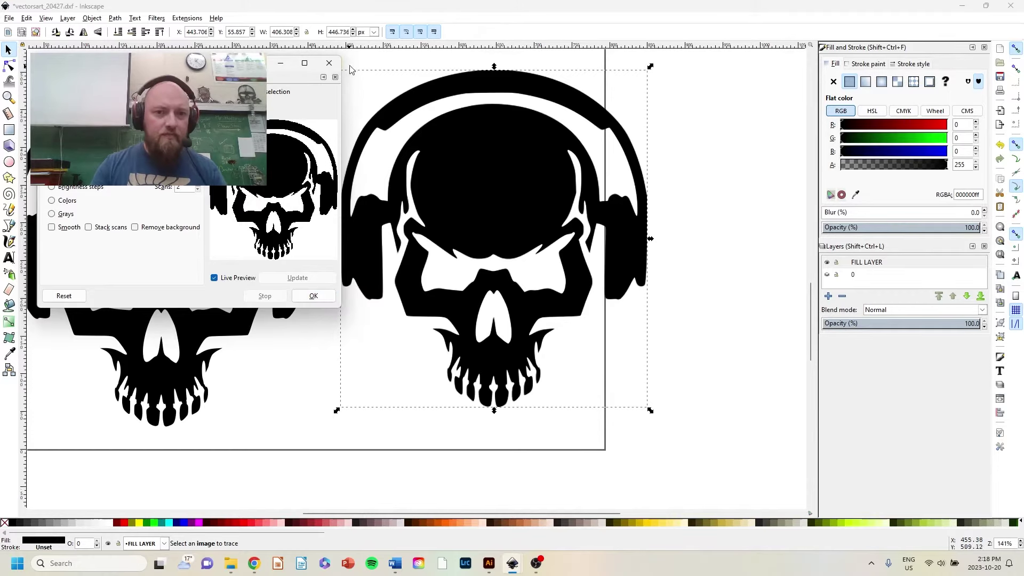
{"action": "left_click", "coordinate": [329, 63]}
{"action": "left_click", "coordinate": [272, 370]}
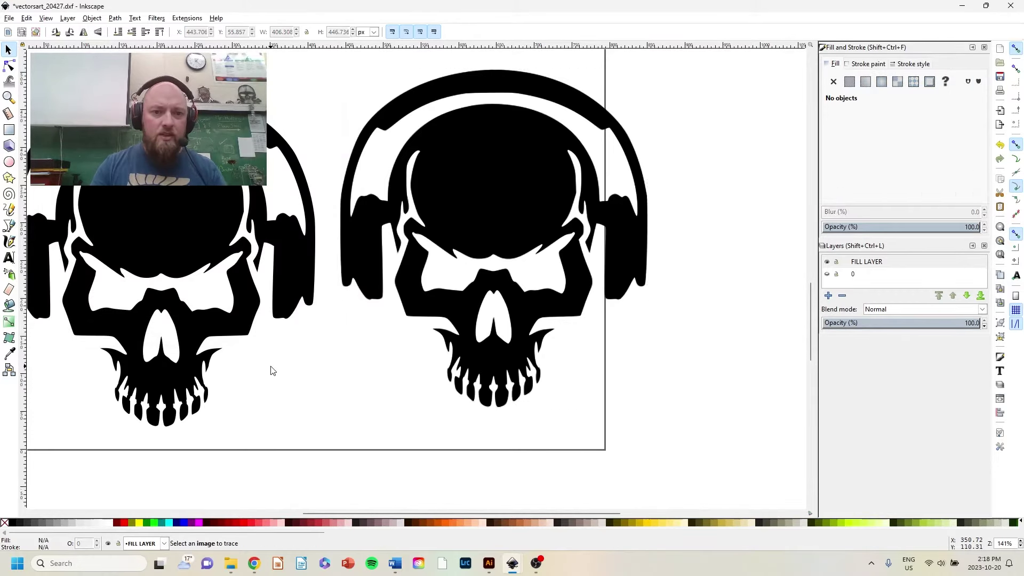
Step: Move the traced skull clear of the bitmap copy, to X about 888 px and Y about 78 px, comparing their edges up close
{"action": "left_click_drag", "start_coordinate": [455, 207], "coordinate": [759, 183]}
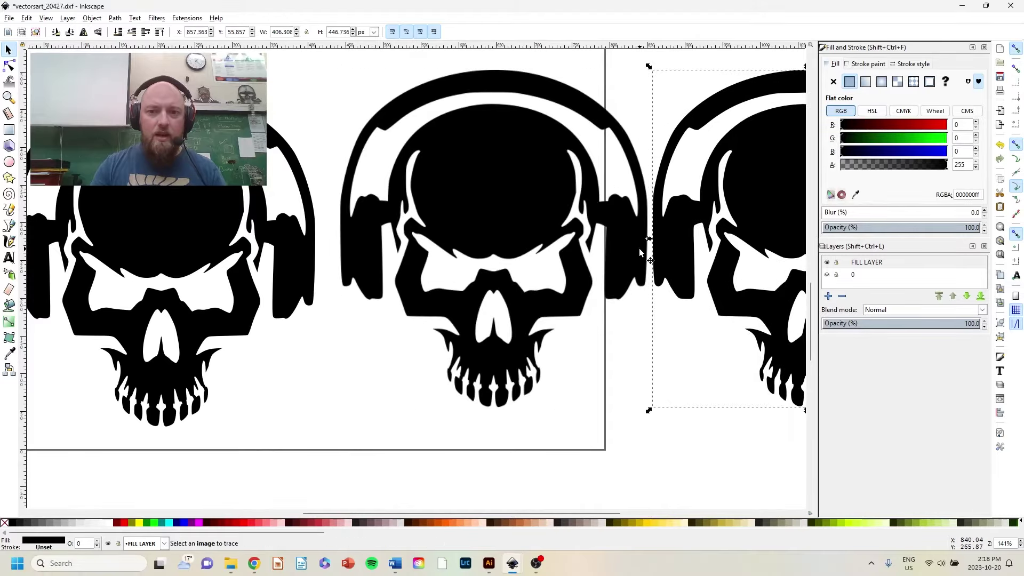
{"action": "left_click_drag", "start_coordinate": [637, 249], "coordinate": [402, 248]}
{"action": "scroll", "coordinate": [365, 222], "scroll_direction": "left", "scroll_amount": 4}
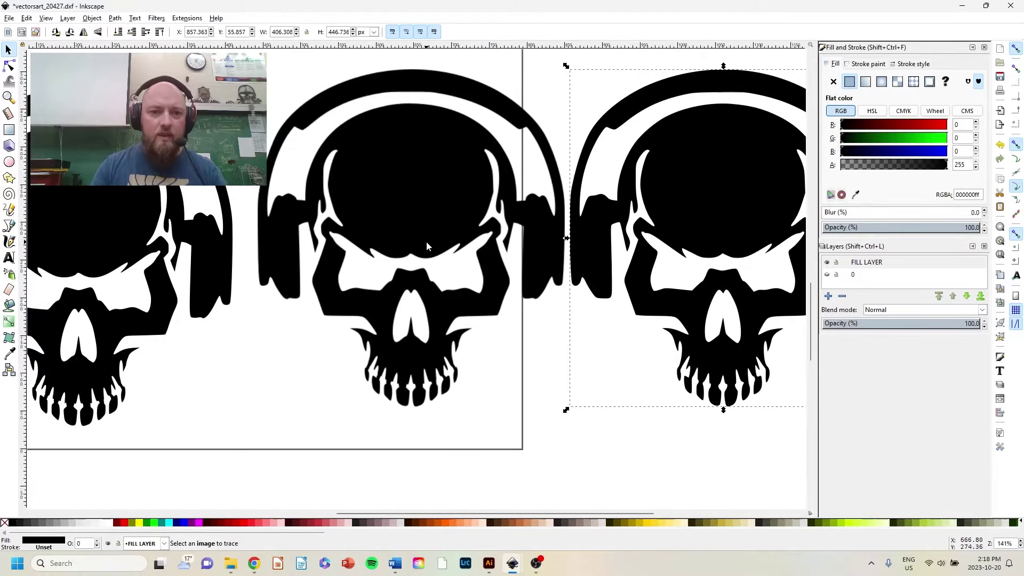
{"action": "scroll", "coordinate": [426, 241], "scroll_direction": "up", "scroll_amount": 5}
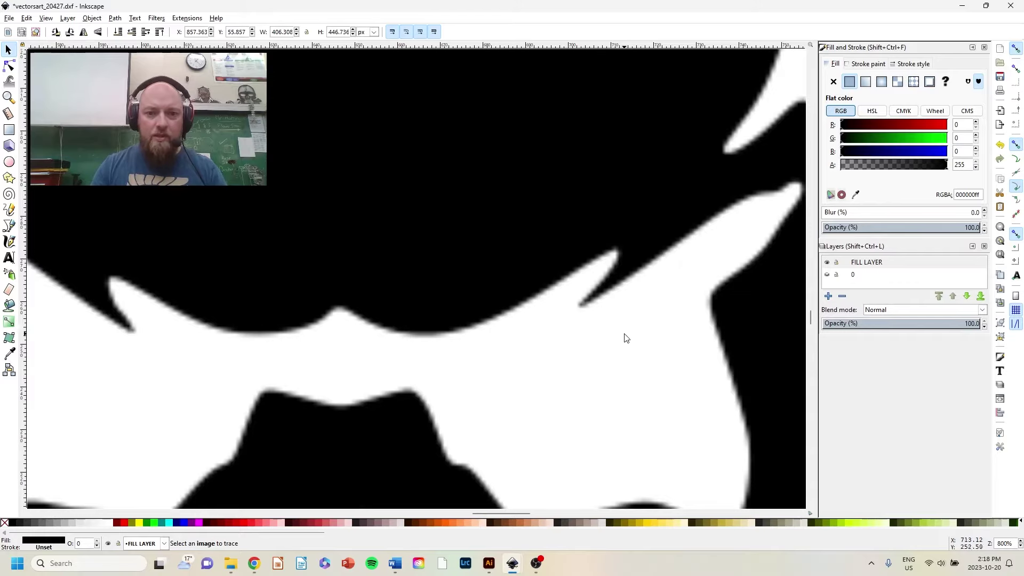
{"action": "scroll", "coordinate": [688, 232], "scroll_direction": "right", "scroll_amount": 15}
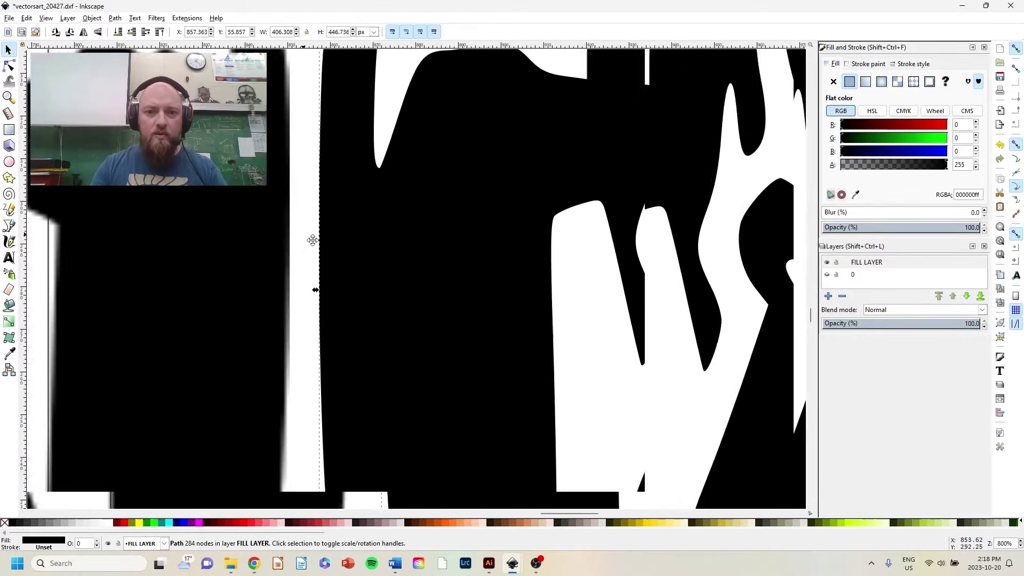
{"action": "scroll", "coordinate": [572, 274], "scroll_direction": "down", "scroll_amount": 5}
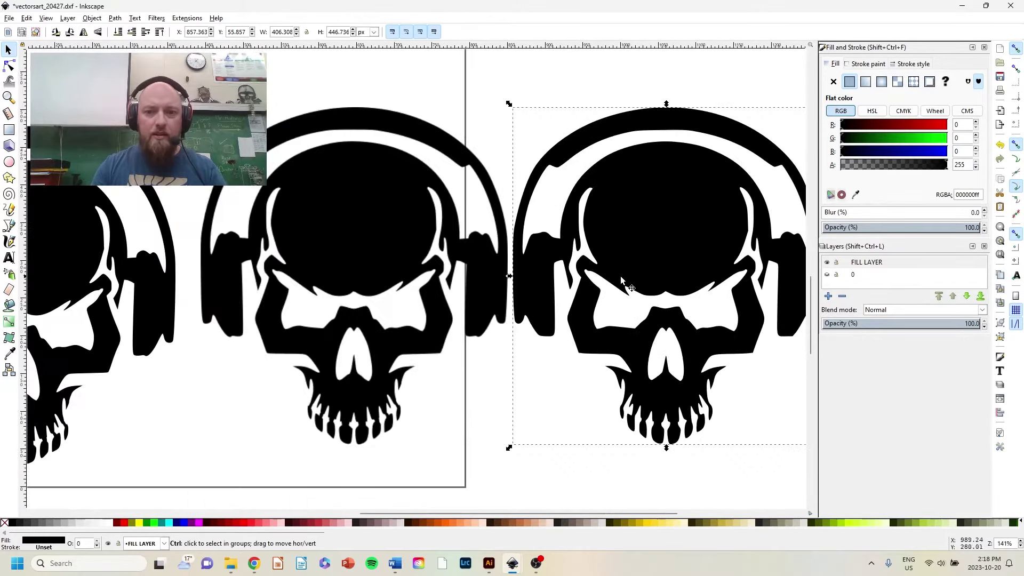
{"action": "left_click_drag", "start_coordinate": [573, 269], "coordinate": [596, 253]}
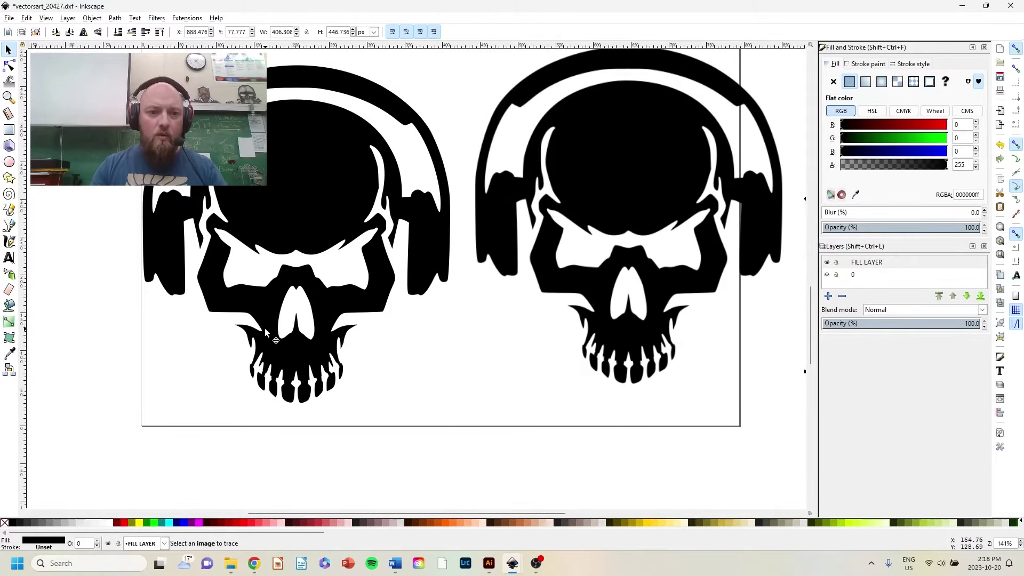
Step: Examine the original vector skull's separate tooth pieces, clear the selection, and compare the original and bitmap copy with the traced skull
{"action": "left_click", "coordinate": [265, 328]}
{"action": "left_click", "coordinate": [274, 388]}
{"action": "left_click", "coordinate": [288, 392]}
{"action": "left_click", "coordinate": [319, 392], "text": "ctrl"}
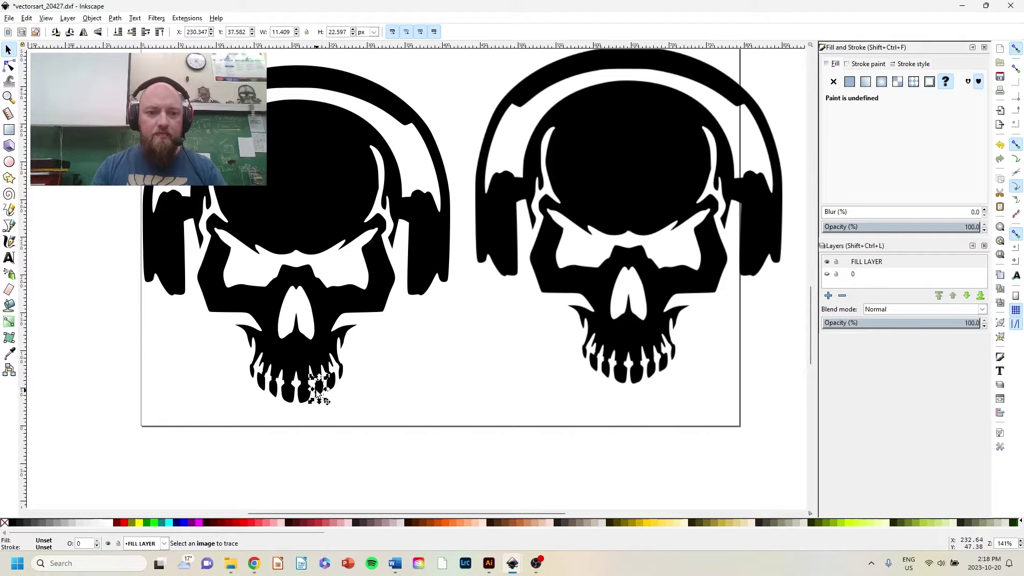
{"action": "scroll", "coordinate": [382, 324], "scroll_direction": "right", "scroll_amount": 4}
{"action": "left_click", "coordinate": [395, 407]}
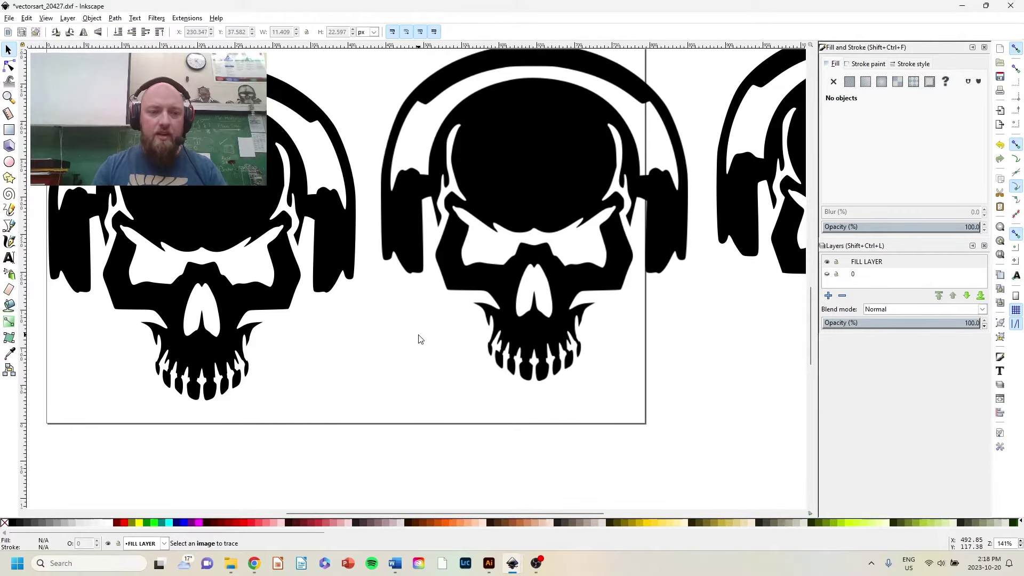
{"action": "left_click_drag", "start_coordinate": [621, 233], "coordinate": [269, 238]}
{"action": "left_click_drag", "start_coordinate": [460, 235], "coordinate": [425, 320]}
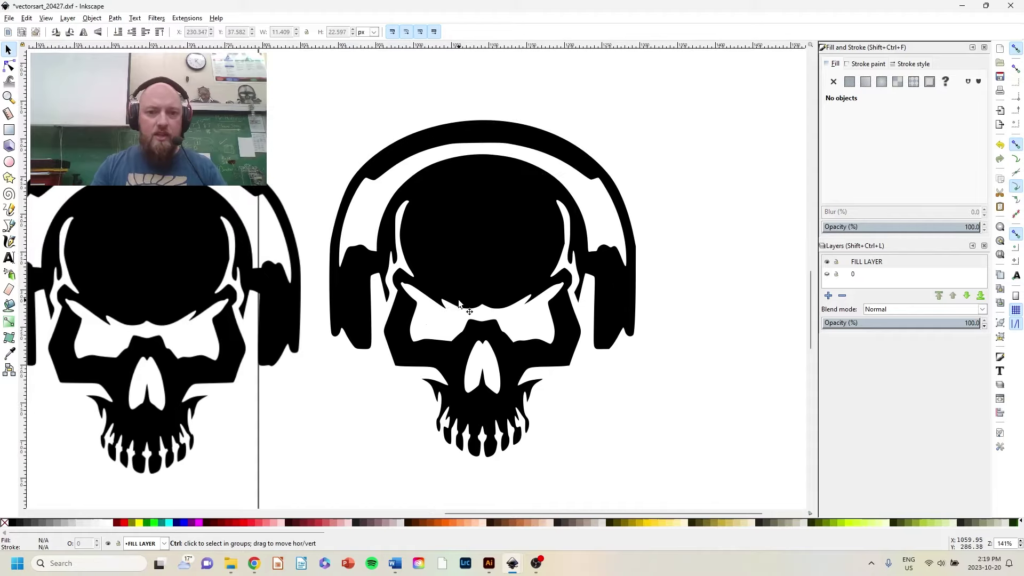
{"action": "scroll", "coordinate": [459, 299], "scroll_direction": "up", "scroll_amount": 3, "text": "ctrl"}
{"action": "scroll", "coordinate": [458, 295], "scroll_direction": "down", "scroll_amount": 3, "text": "ctrl"}
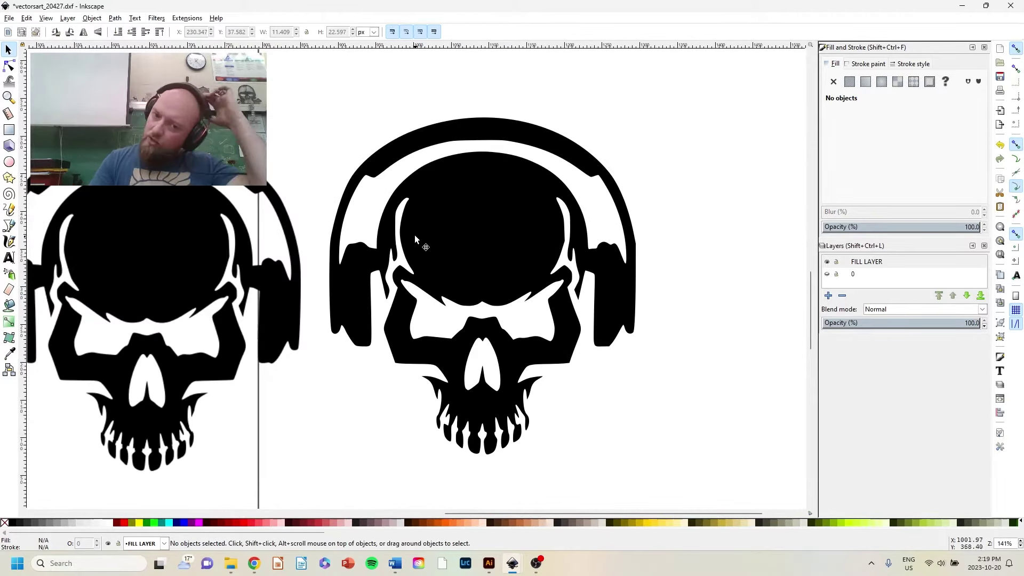
{"action": "left_click", "coordinate": [10, 145]}
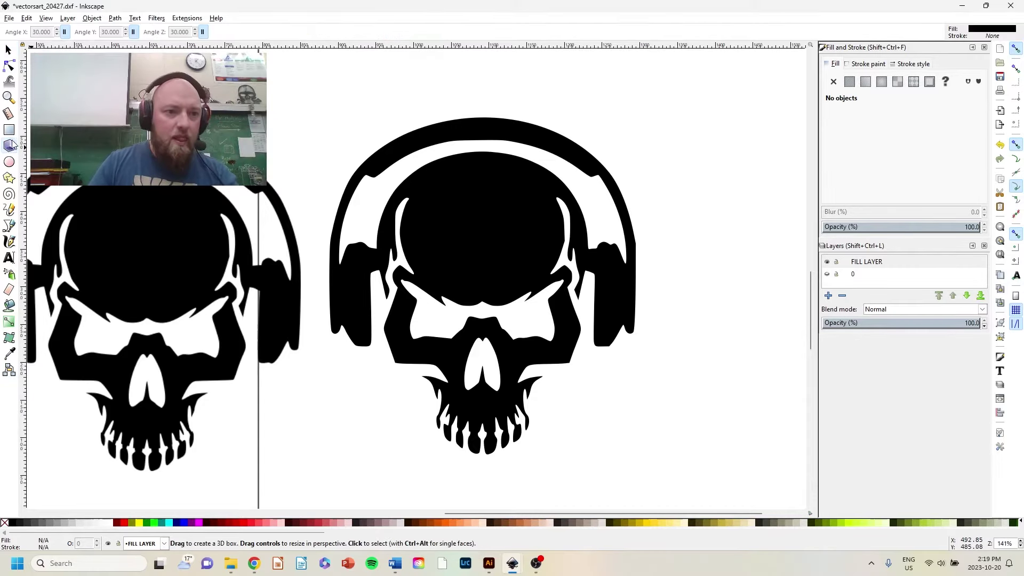
{"action": "left_click_drag", "start_coordinate": [461, 214], "coordinate": [367, 213]}
{"action": "key", "text": "ctrl+z"}
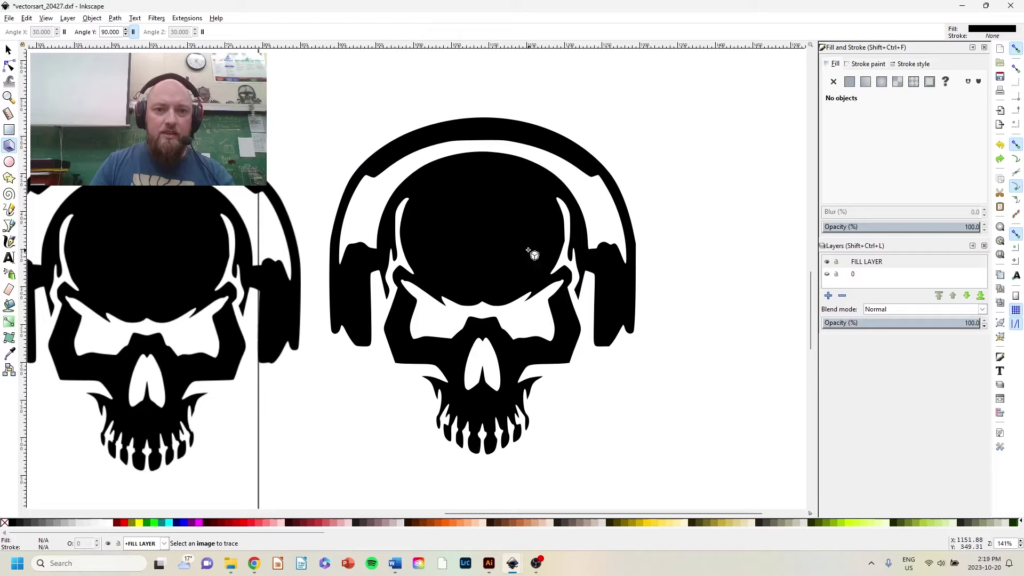
{"action": "left_click", "coordinate": [8, 49]}
Step: Move the traced skull farther away, to X about 961 px and Y about 72 px, and delete the original skull pieces and bitmap copy
{"action": "left_click", "coordinate": [433, 241]}
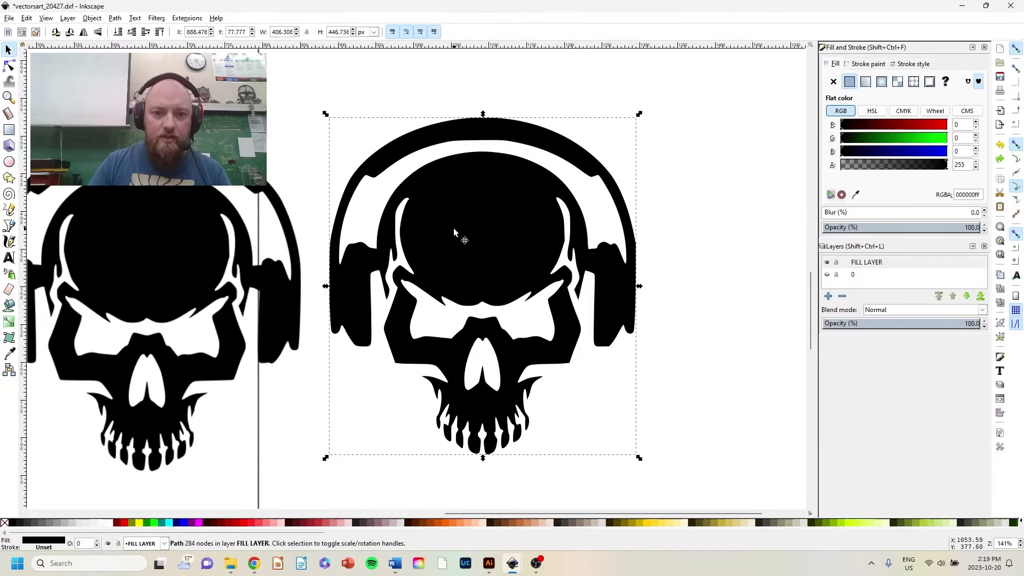
{"action": "scroll", "coordinate": [334, 297], "scroll_direction": "left", "scroll_amount": 2}
{"action": "scroll", "coordinate": [334, 297], "scroll_direction": "down", "scroll_amount": 1}
{"action": "scroll", "coordinate": [333, 297], "scroll_direction": "down", "scroll_amount": 3, "text": "ctrl"}
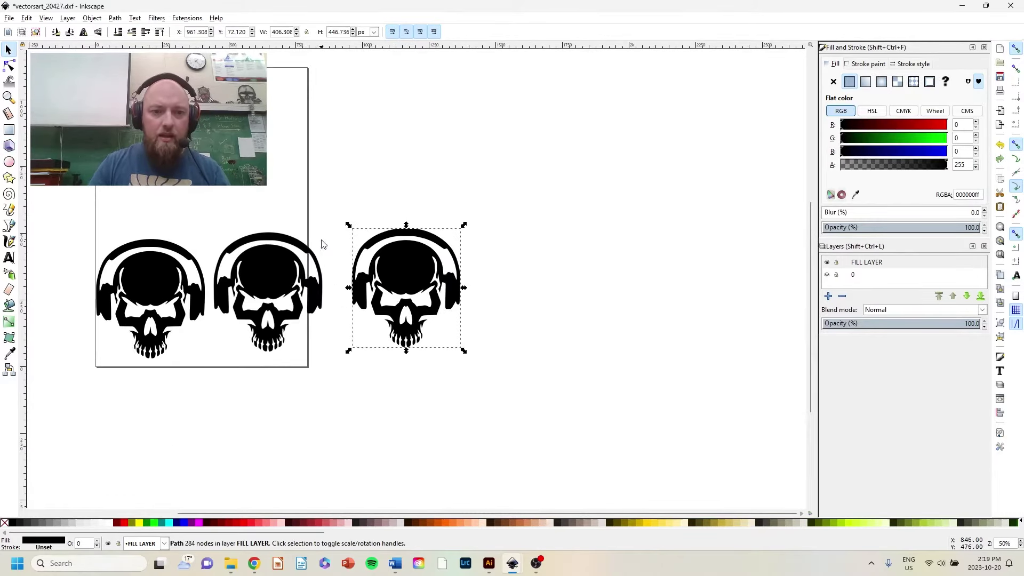
{"action": "scroll", "coordinate": [322, 243], "scroll_direction": "left", "scroll_amount": 3}
{"action": "left_click_drag", "start_coordinate": [183, 219], "coordinate": [447, 417]}
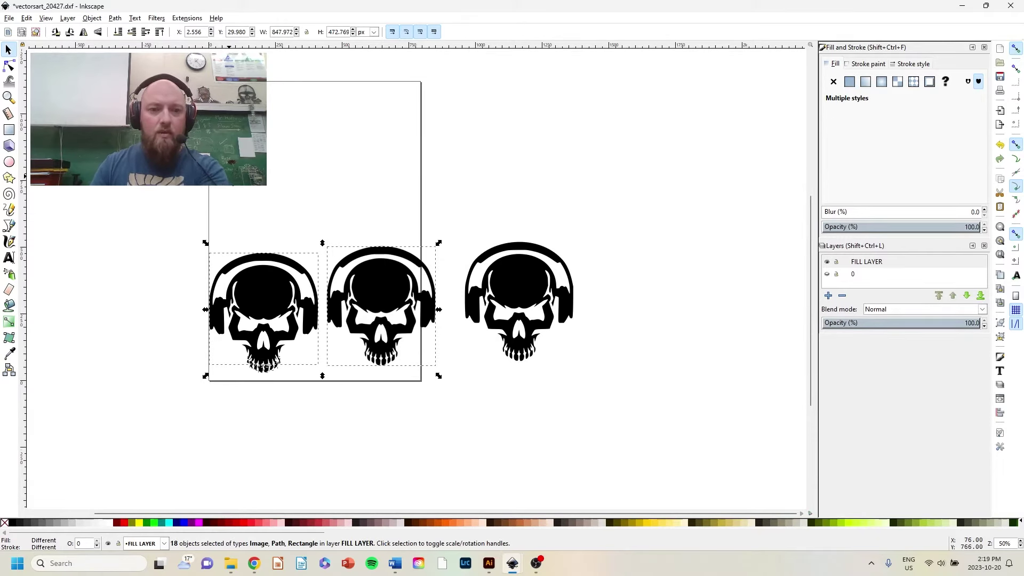
{"action": "key", "text": "Delete"}
Step: Move the traced skull onto the page, to X about 29 px and Y about 48 px, and select it for a closer look
{"action": "left_click", "coordinate": [530, 302]}
{"action": "left_click_drag", "start_coordinate": [516, 290], "coordinate": [265, 290]}
{"action": "left_click", "coordinate": [171, 309]}
{"action": "scroll", "coordinate": [179, 306], "scroll_direction": "up", "scroll_amount": 3}
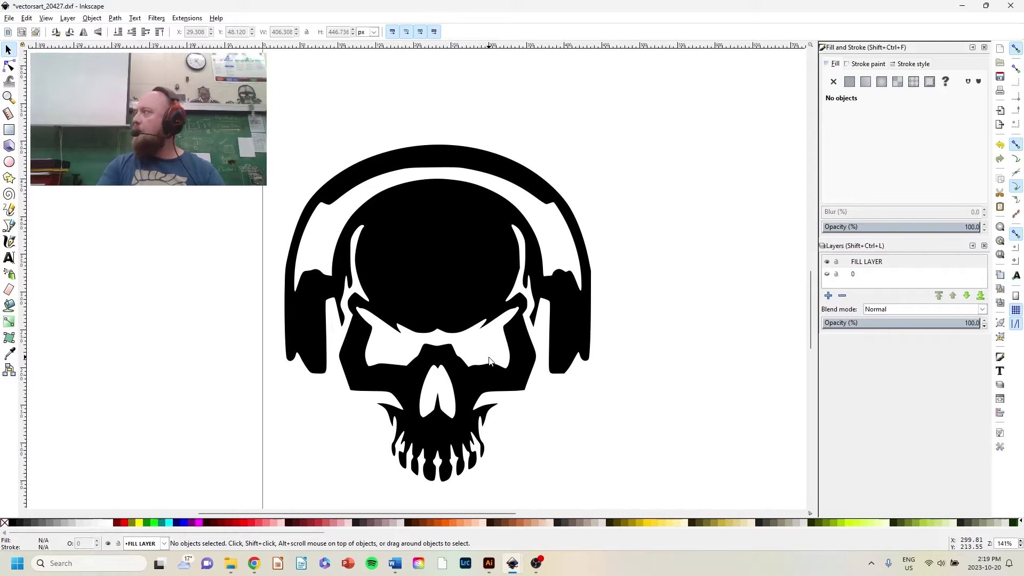
{"action": "left_click", "coordinate": [441, 279]}
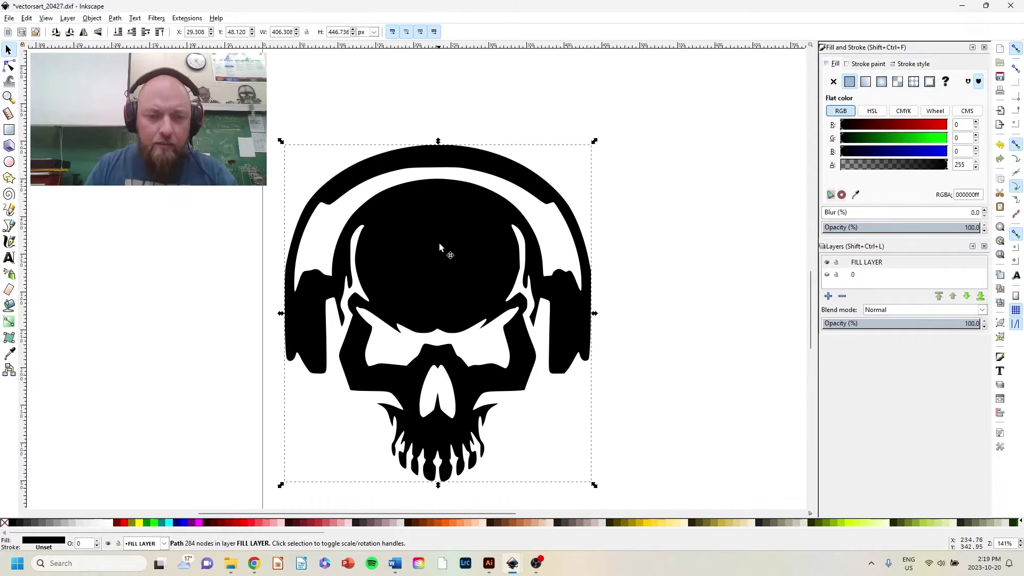